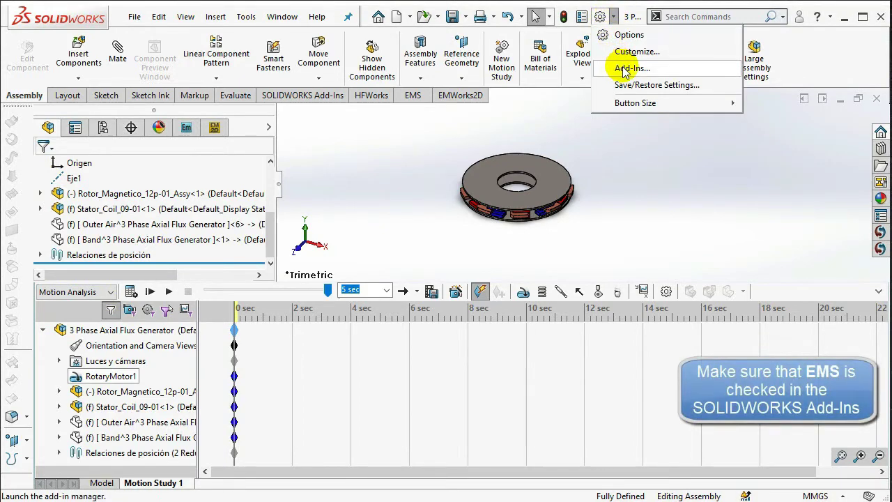
Check in the add-ins list that EMS 2021 SP 0.0 is enabled and loads at start-up, and accept the list
click(623, 69)
drag(637, 139, 645, 308)
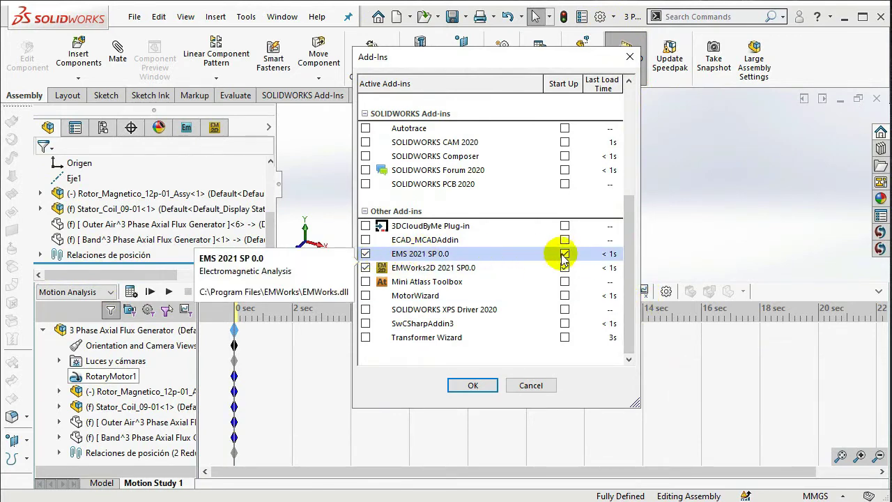
click(472, 386)
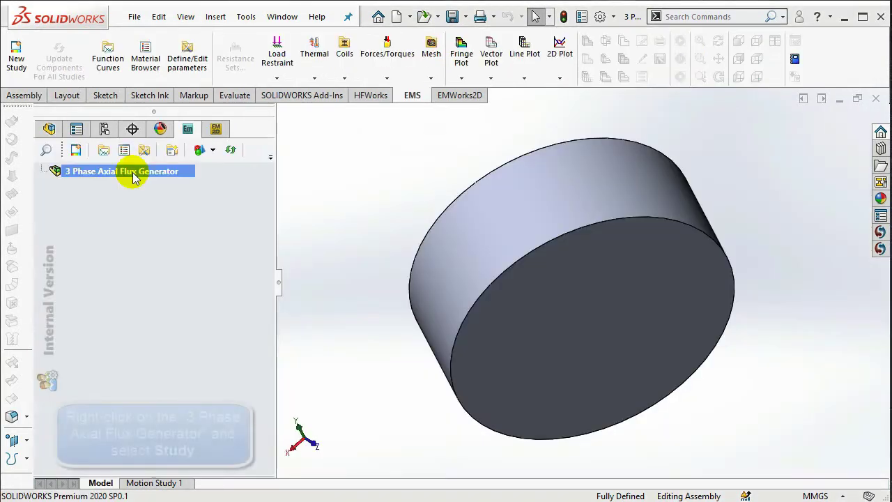
Start a new Transient Magnetic study for the 3 Phase Axial Flux Generator, named "No Load Simulation_ Open Circuit"
right_click(134, 173)
click(145, 181)
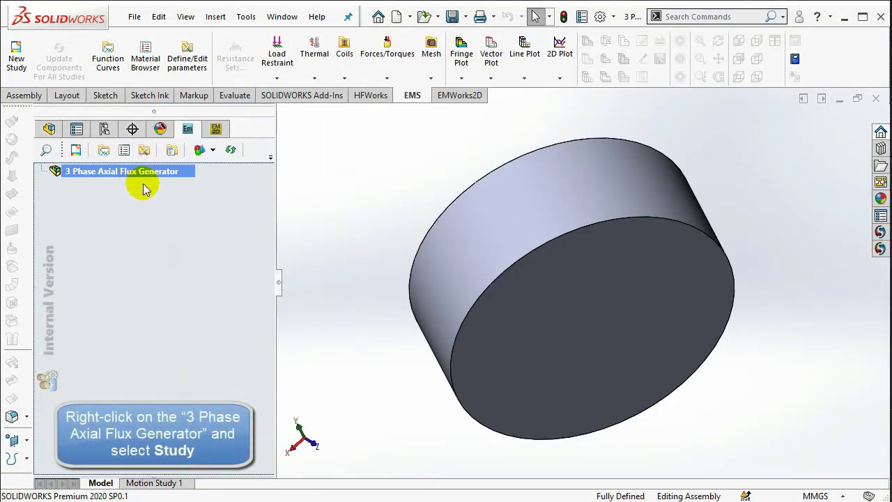
click(129, 258)
drag(129, 258, 61, 257)
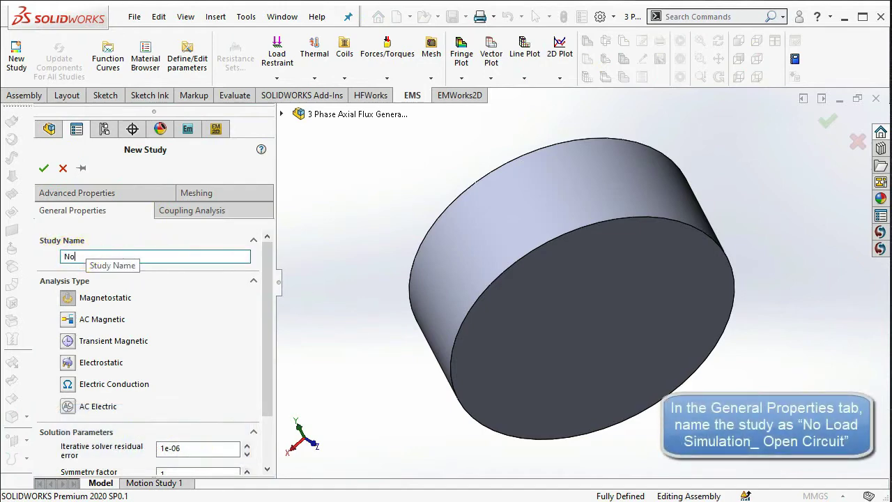
text(No Load Simulation_ Open Circuit)
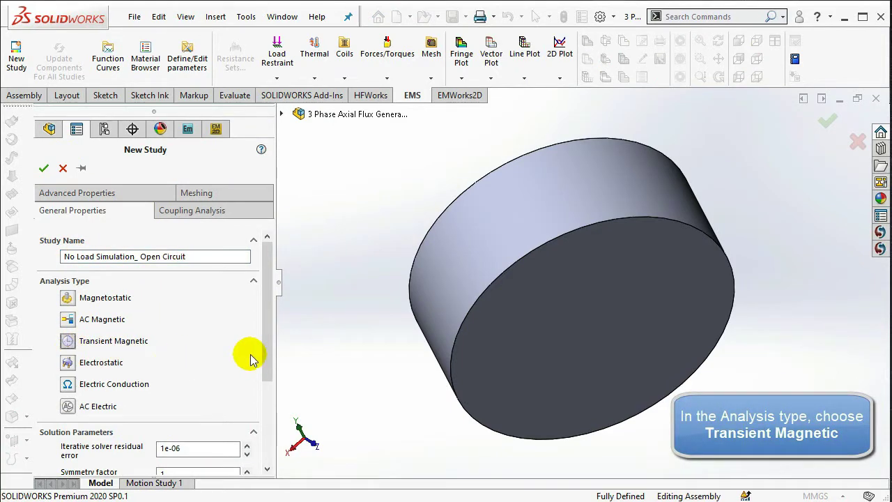
drag(267, 354, 269, 433)
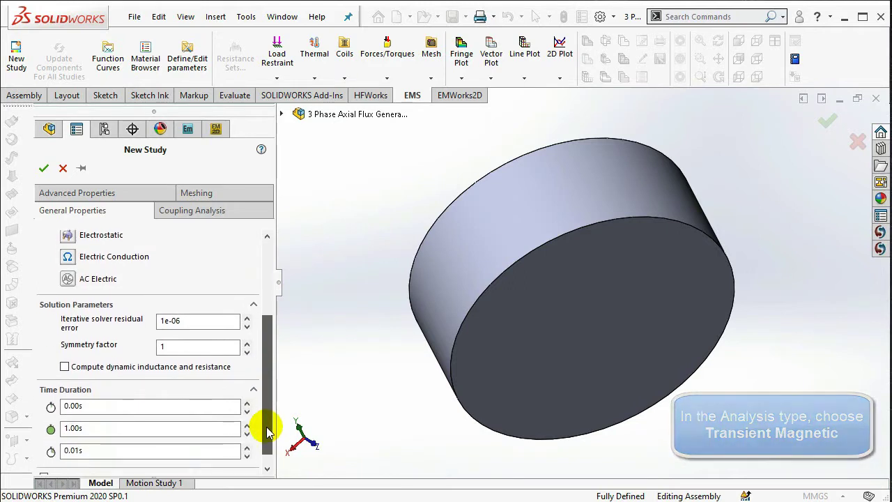
Enable motion coupling with Motion Study 1 and assign the Rotor_Magnetico_12p-01_Assy subassembly as the moving component
click(202, 214)
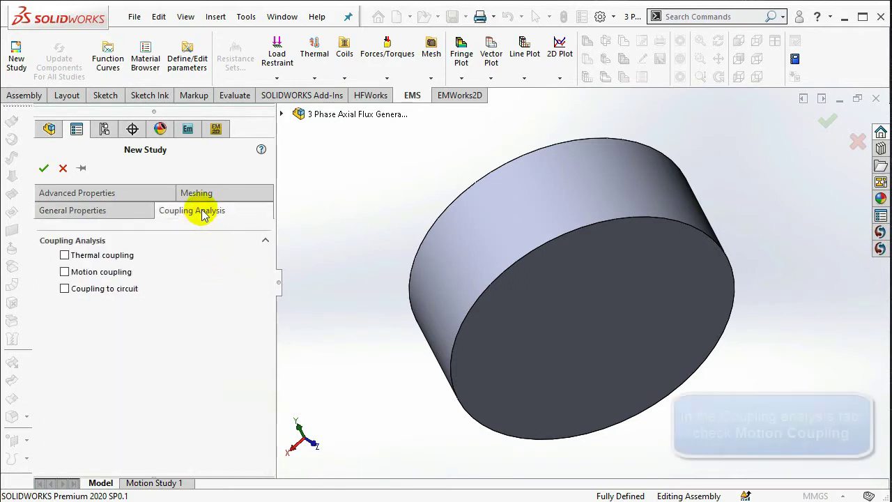
click(65, 273)
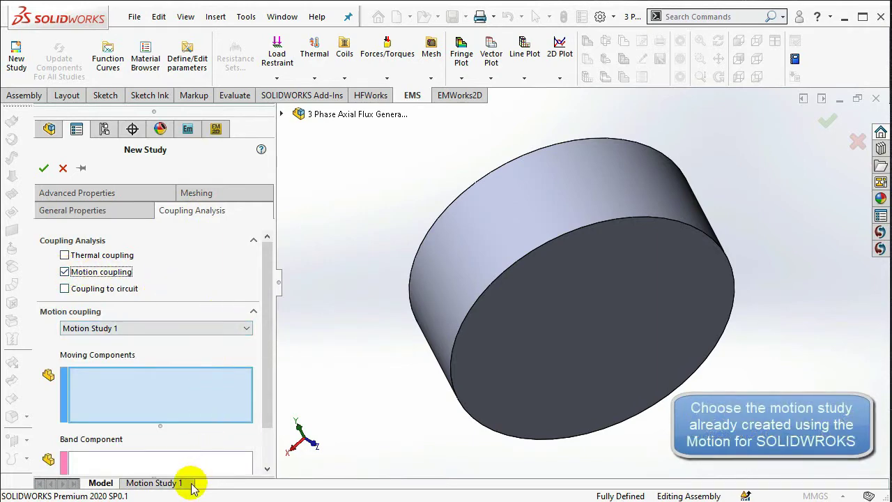
drag(264, 393, 269, 454)
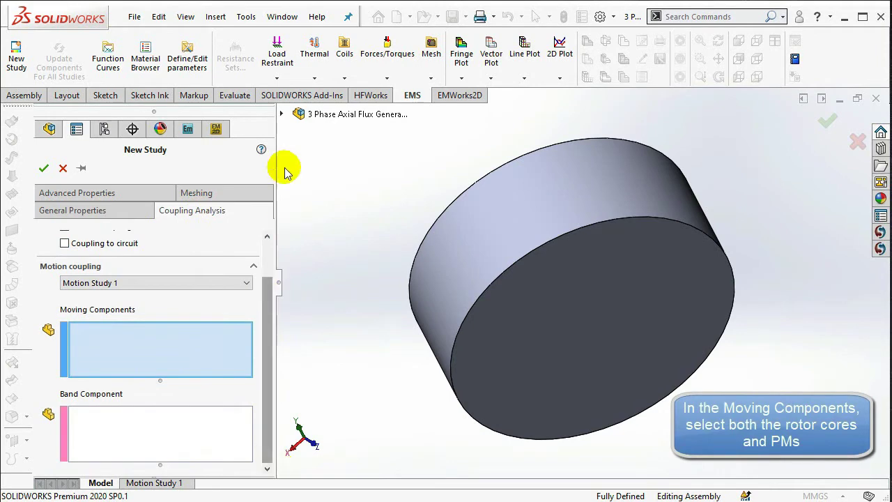
click(281, 114)
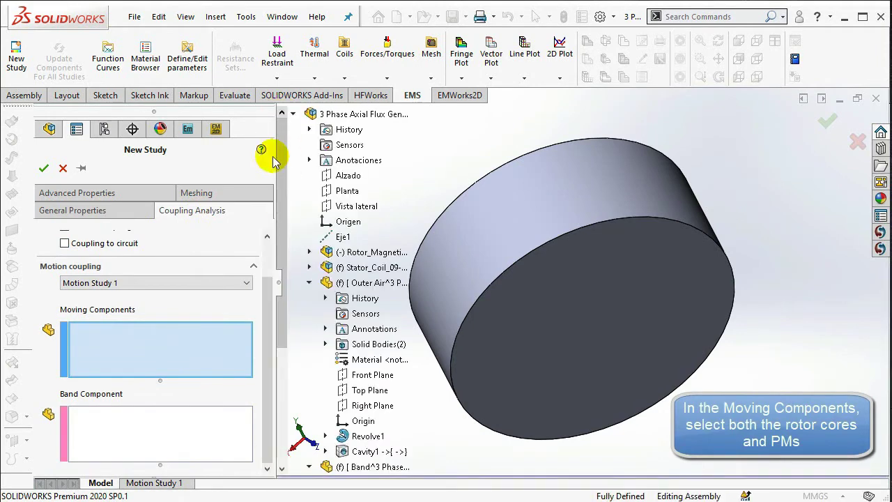
click(311, 252)
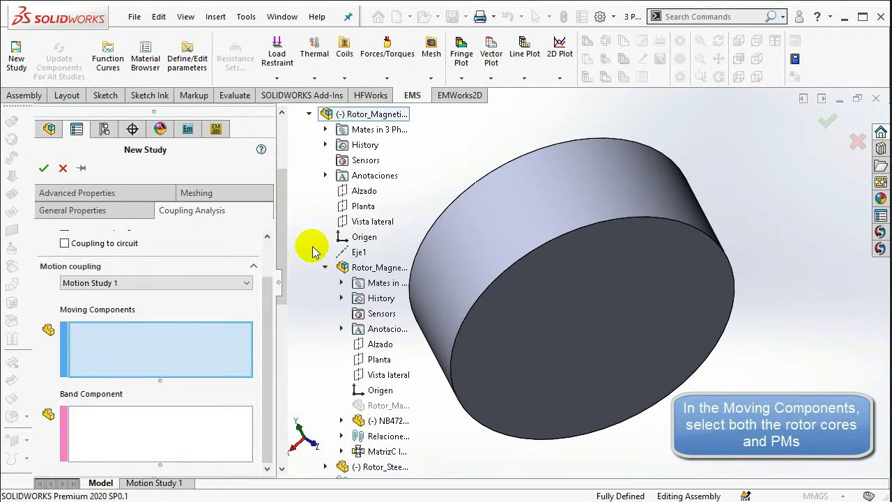
drag(285, 249, 283, 231)
click(338, 160)
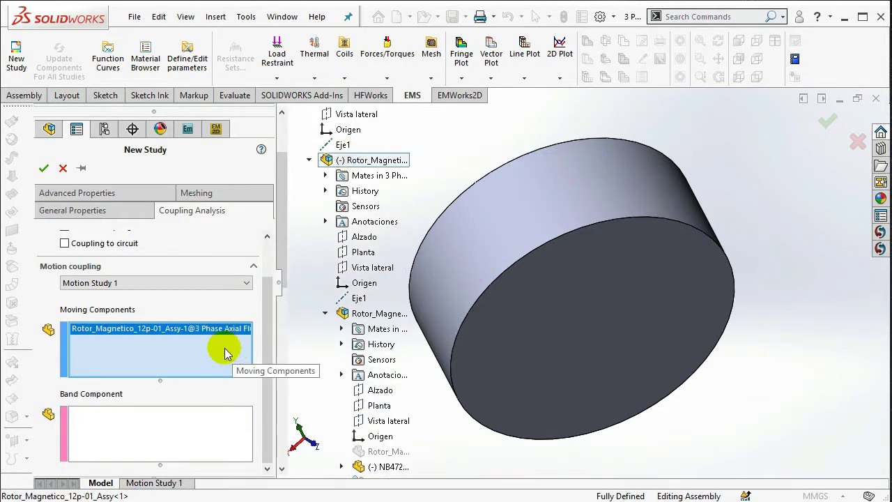
Assign the Band part as the band component of the motion coupling
click(204, 412)
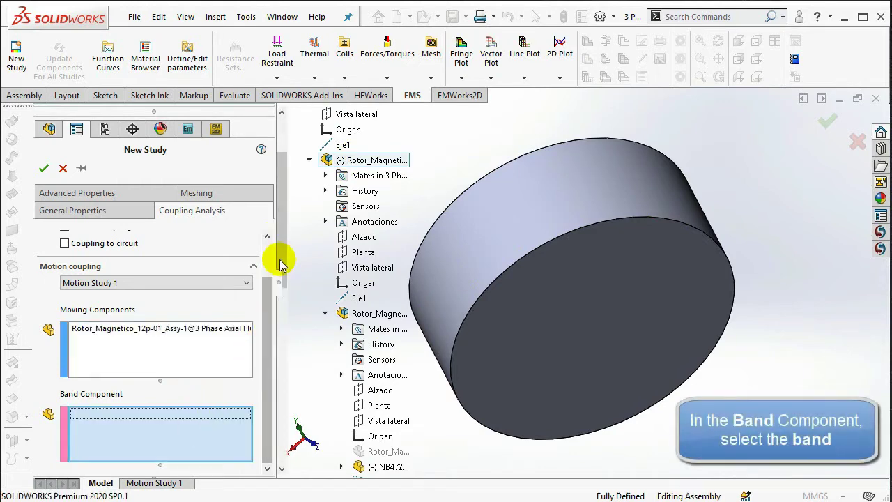
drag(283, 226, 286, 389)
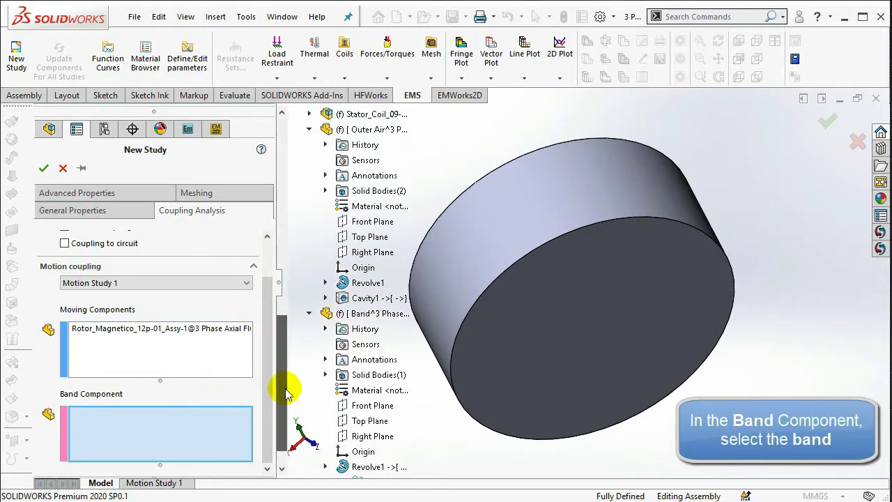
click(367, 315)
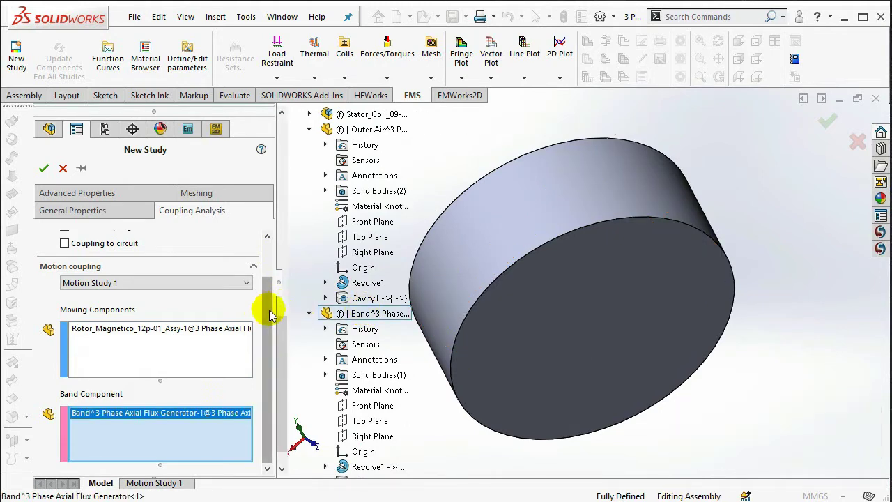
drag(271, 349, 281, 259)
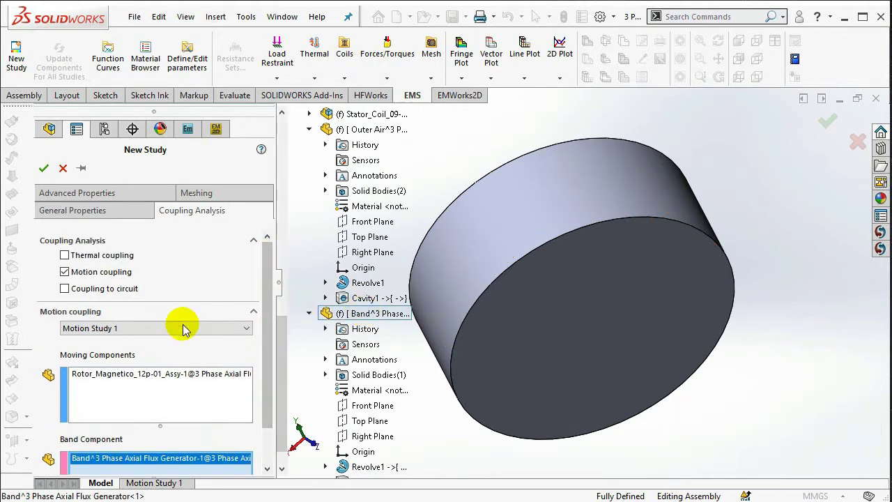
Review the time duration in the study's general properties and create the study
click(118, 214)
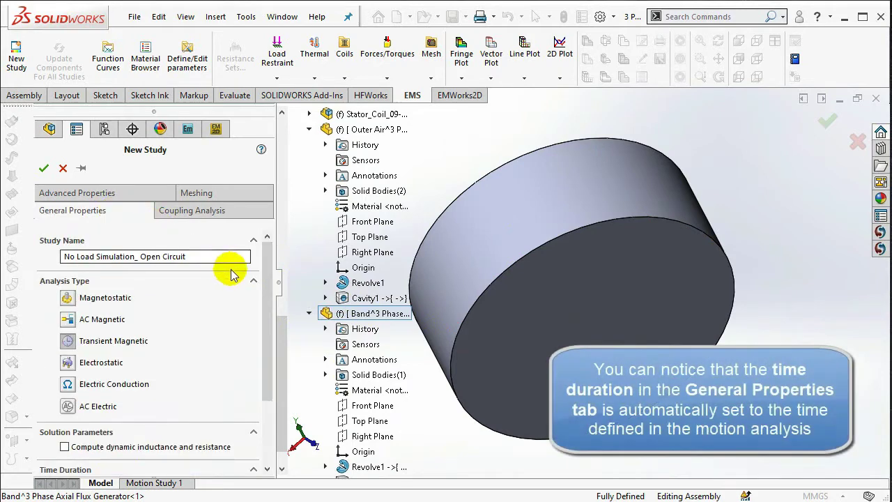
drag(265, 282, 278, 348)
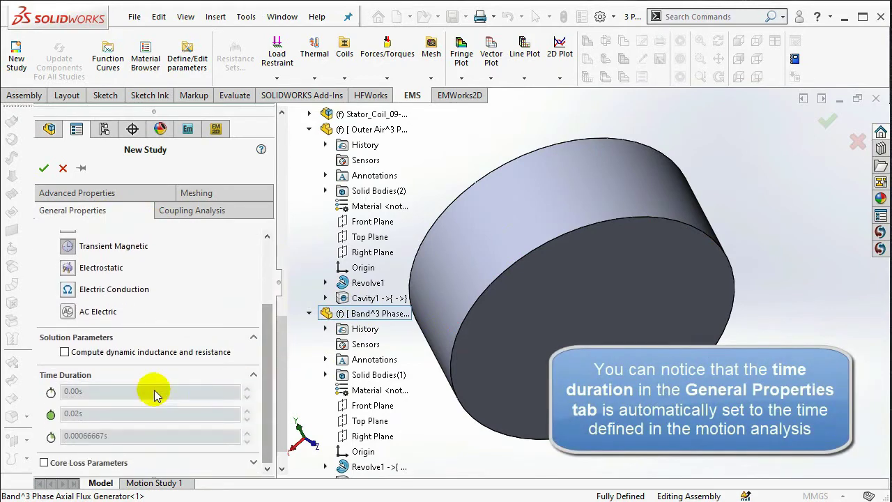
click(201, 210)
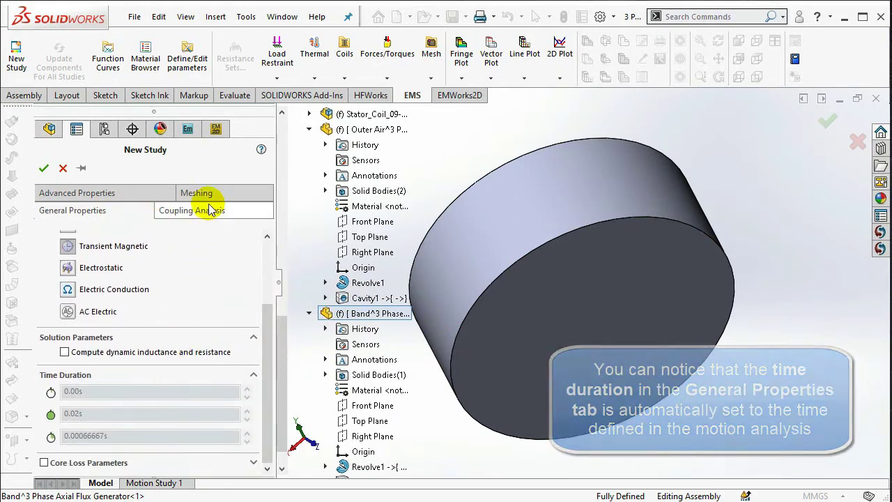
click(44, 169)
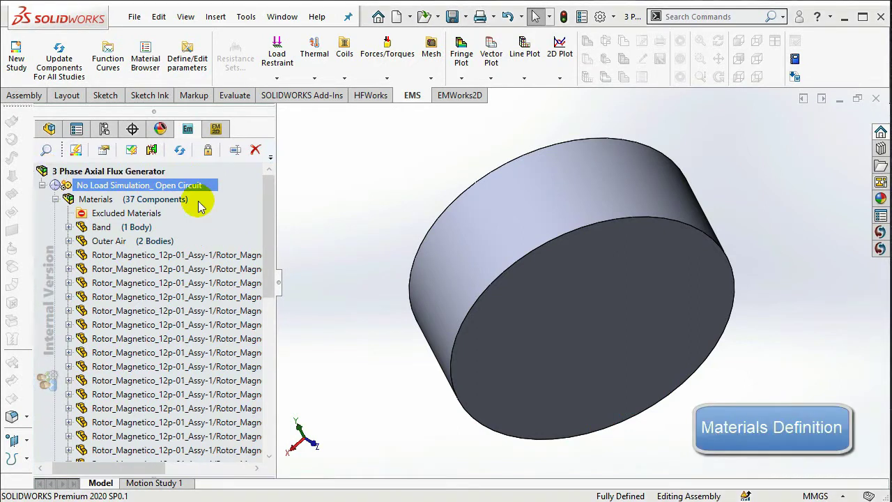
Apply the Air material from the EMS library to the Band and Outer Air components
click(187, 202)
click(143, 226)
ctrl+click(155, 241)
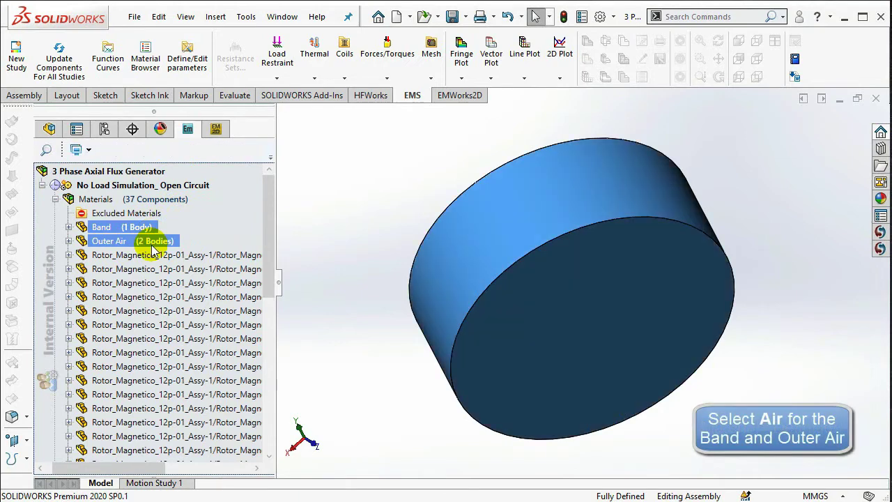
right_click(152, 246)
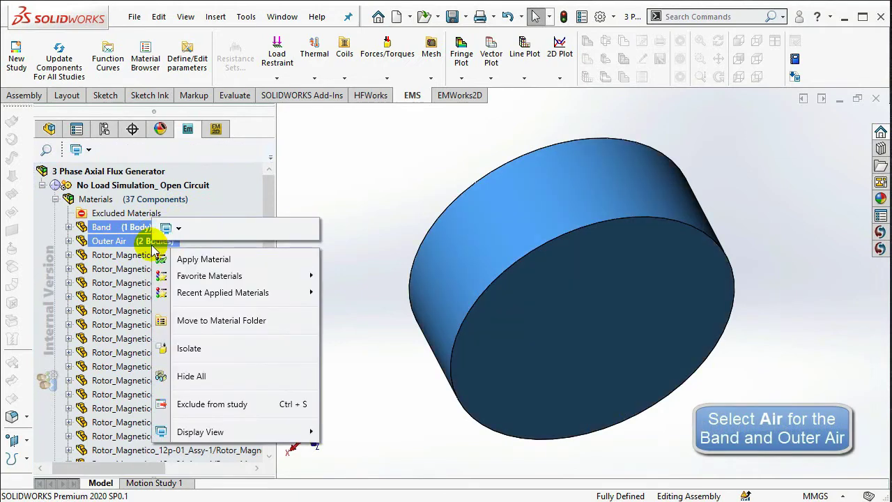
click(209, 259)
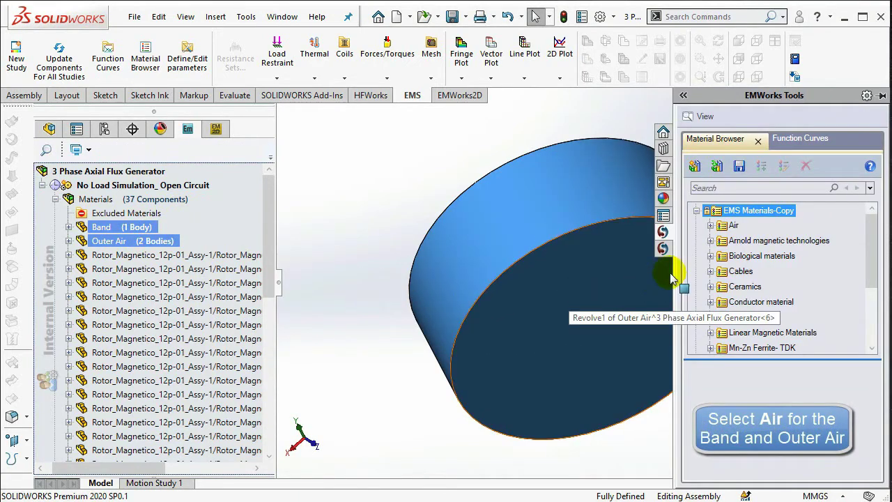
click(711, 226)
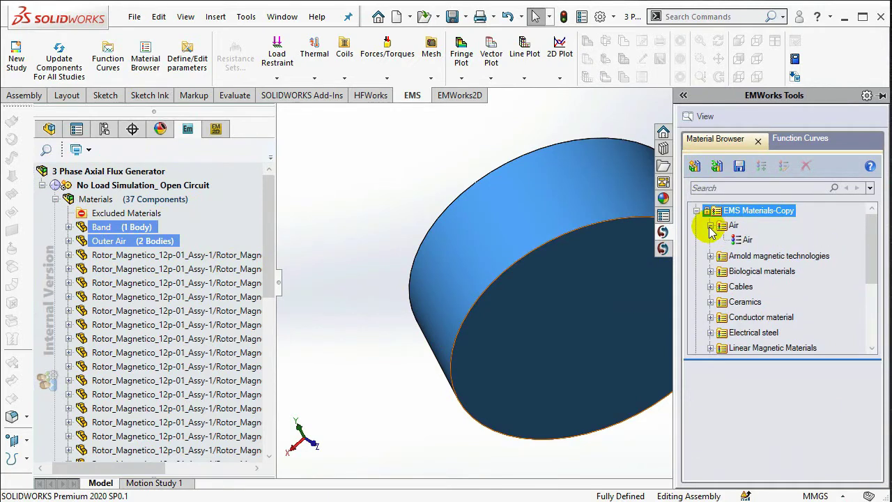
click(746, 241)
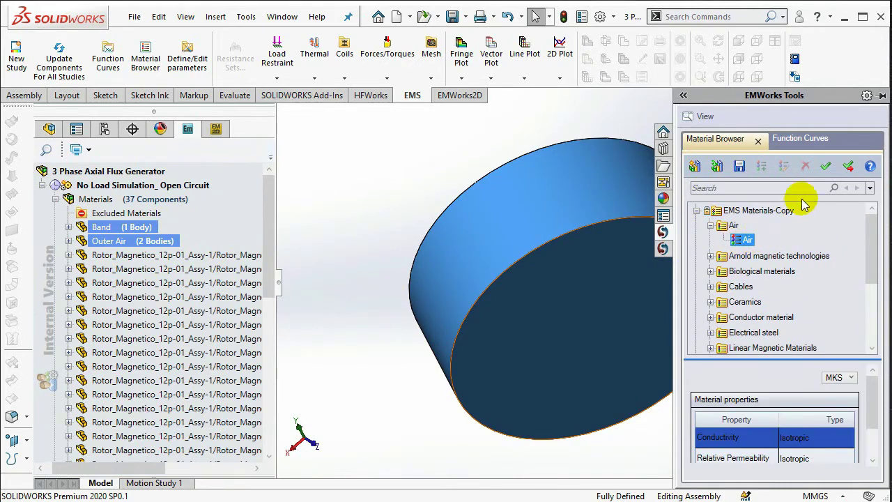
click(825, 167)
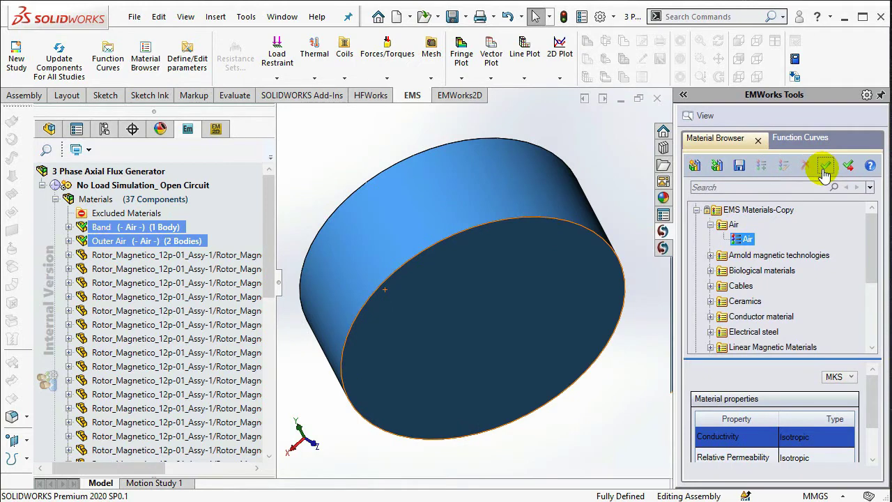
Apply the N4221 material from the NdFeB permanent magnets to all the rotor magnet components
click(255, 254)
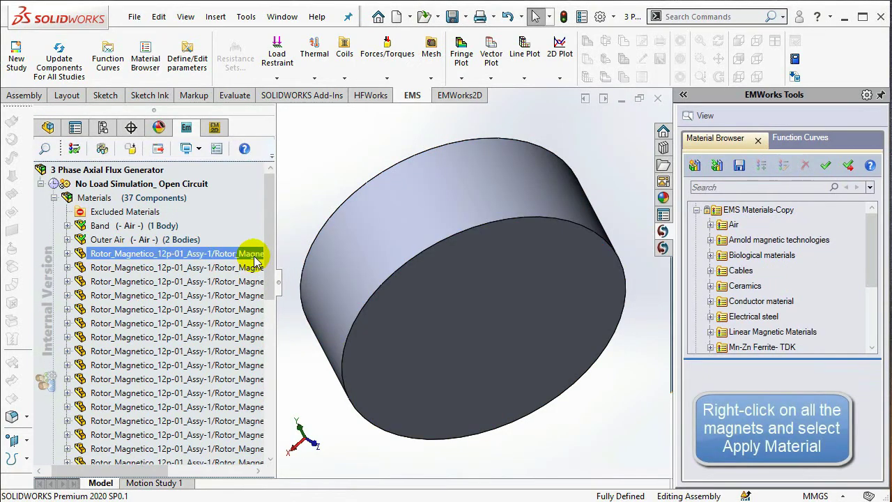
drag(268, 261, 284, 386)
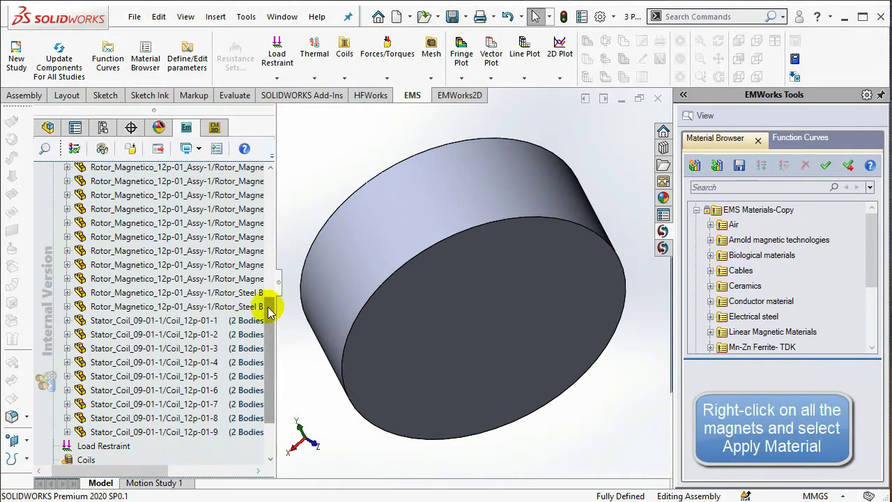
click(253, 278)
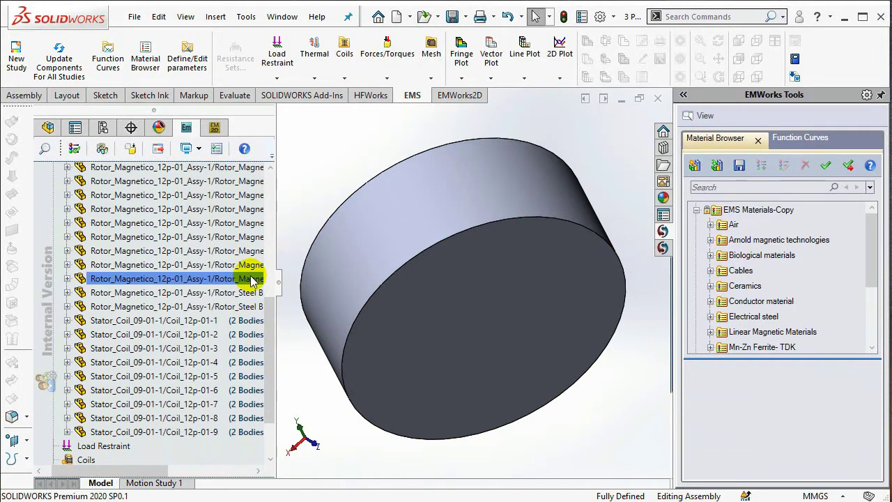
key(shift+Up)
key(shift+Up)
key(shift+Up)
key(shift+Up)
key(shift+Up)
key(shift+Up)
key(shift+Up)
key(shift+Up)
right_click(221, 257)
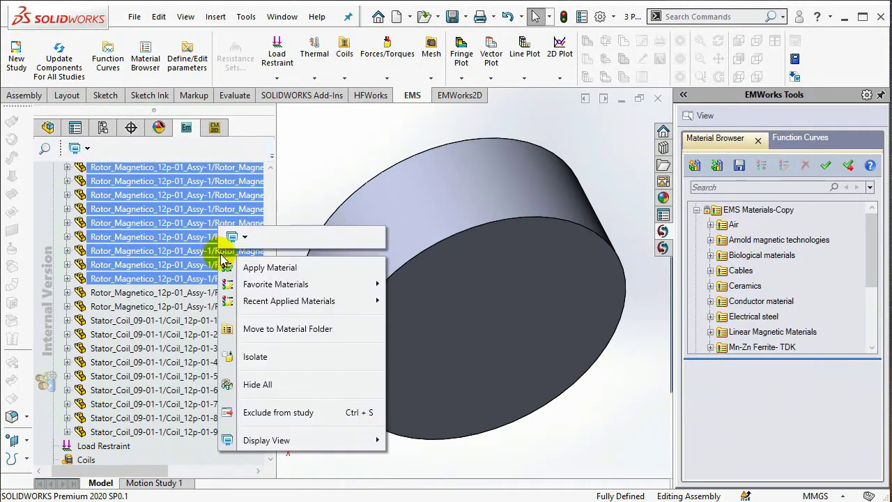
click(262, 267)
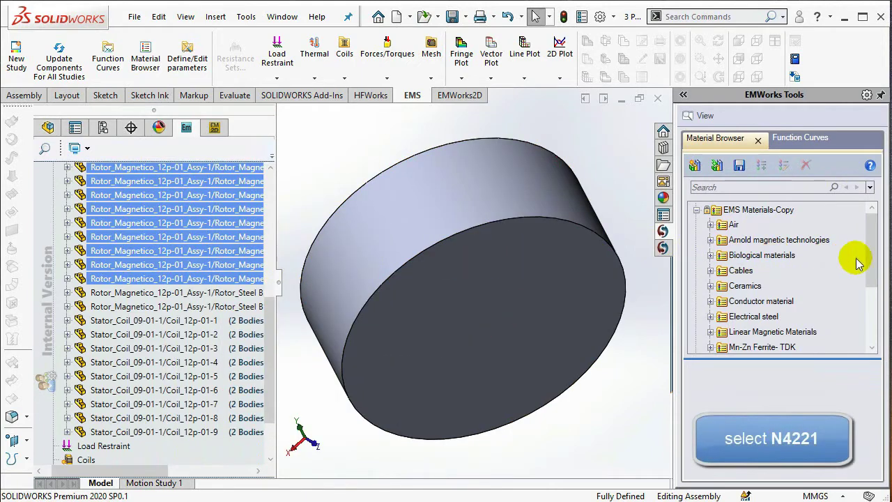
drag(870, 255, 880, 307)
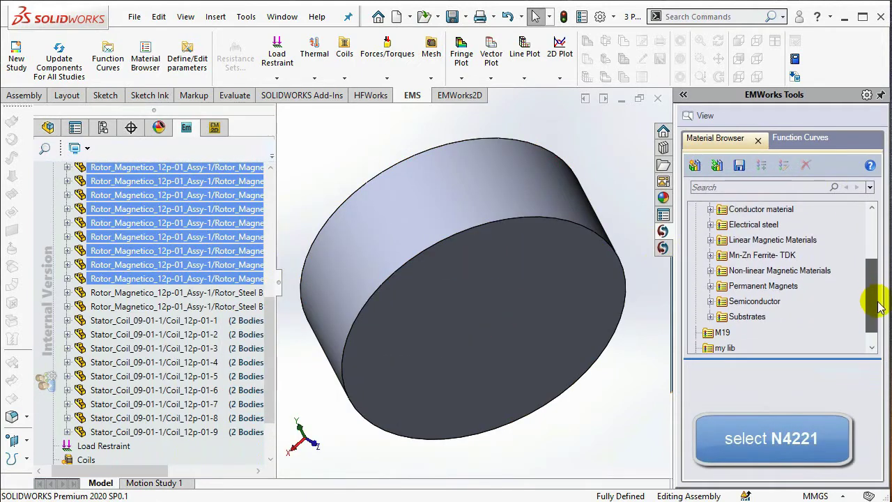
click(710, 285)
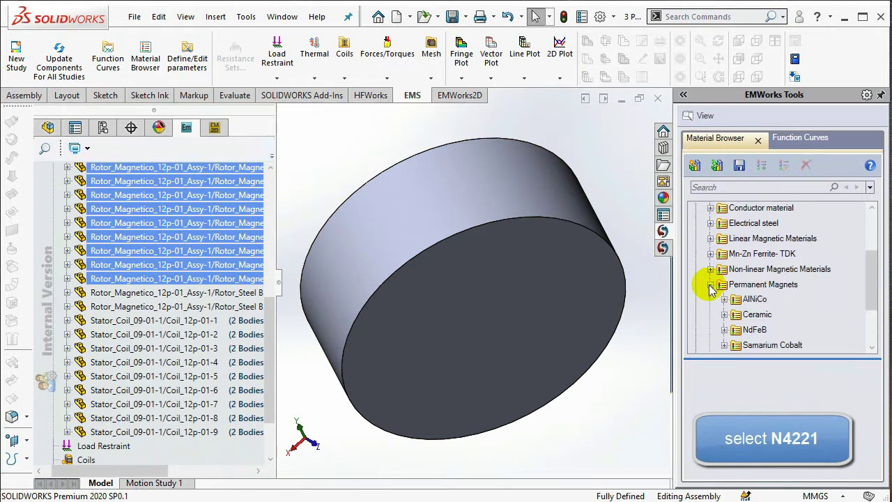
click(725, 329)
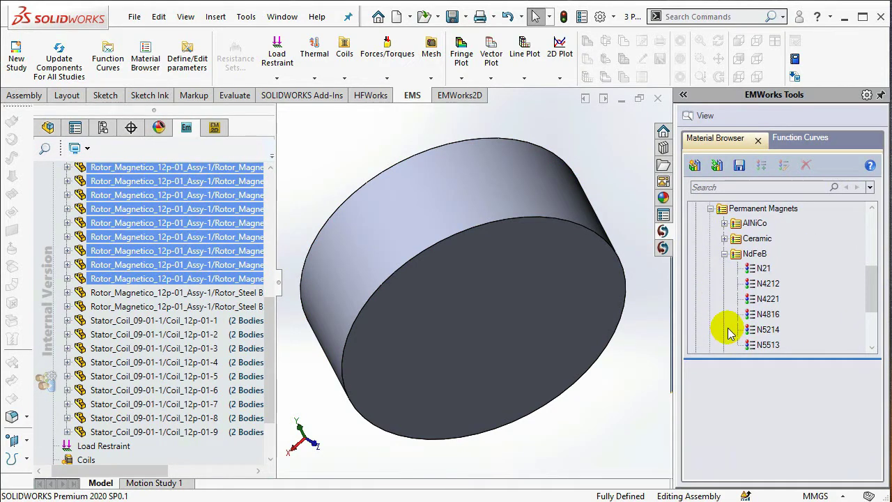
click(767, 298)
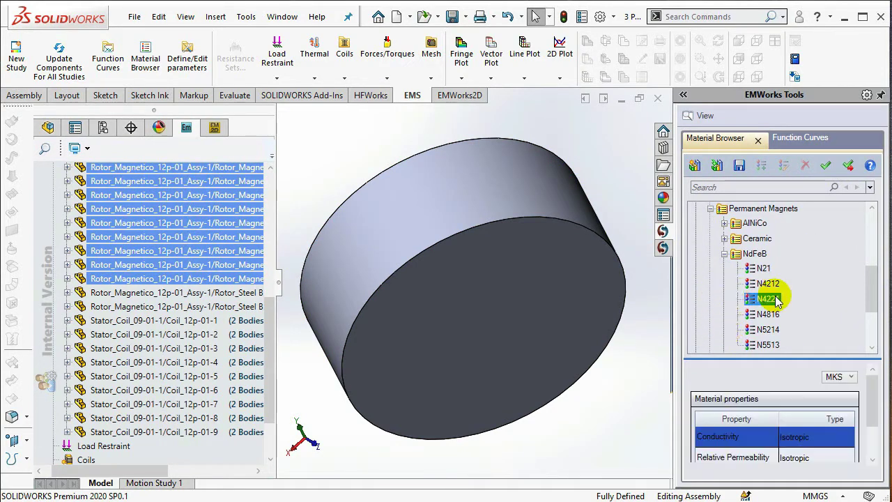
click(827, 168)
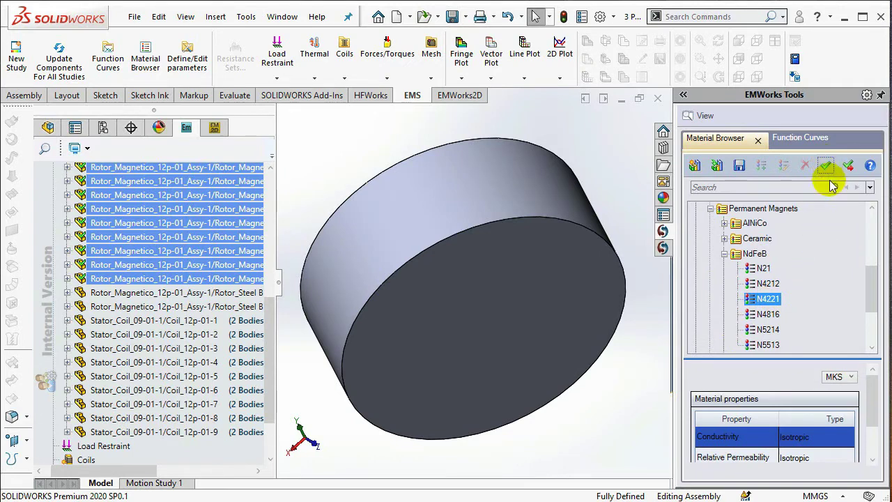
Hide the Outer Air and Band components to expose the generator's rotor and coils
click(479, 348)
right_click(479, 354)
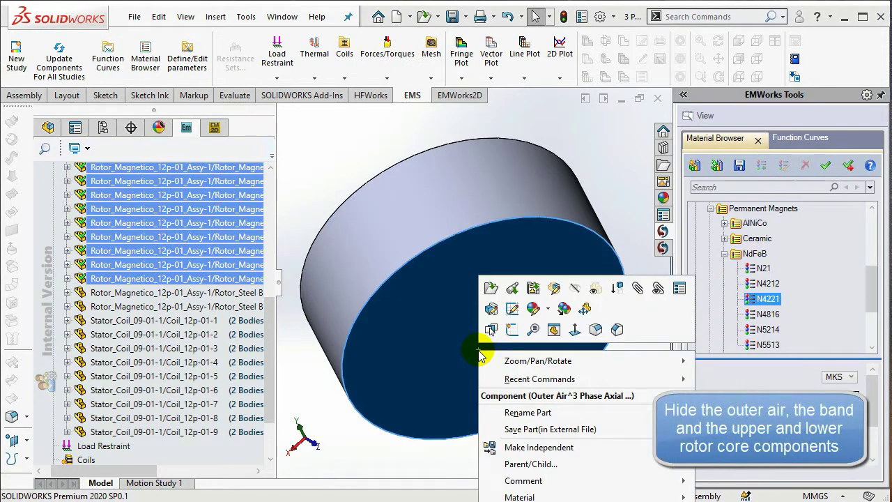
click(579, 292)
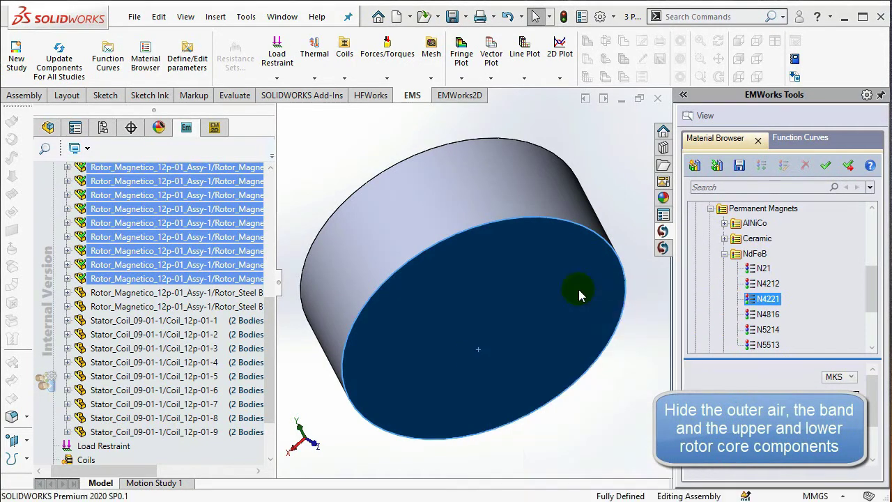
middle_drag(579, 292, 647, 384)
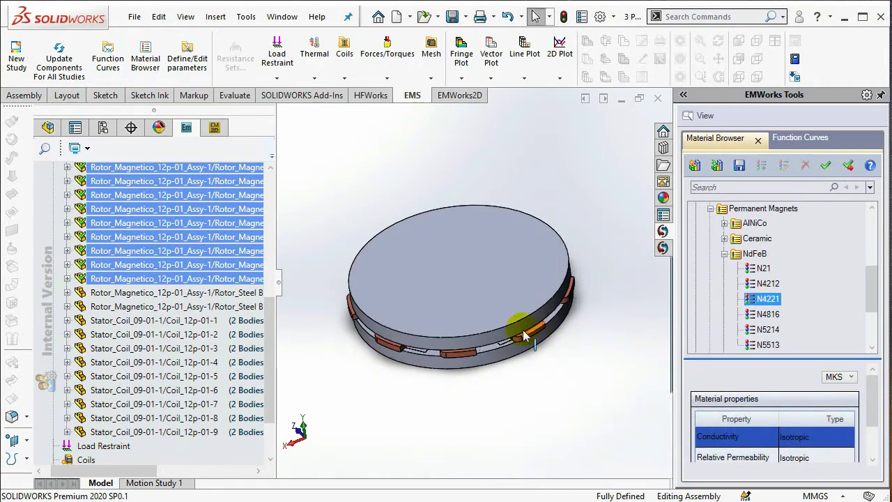
click(498, 315)
right_click(500, 315)
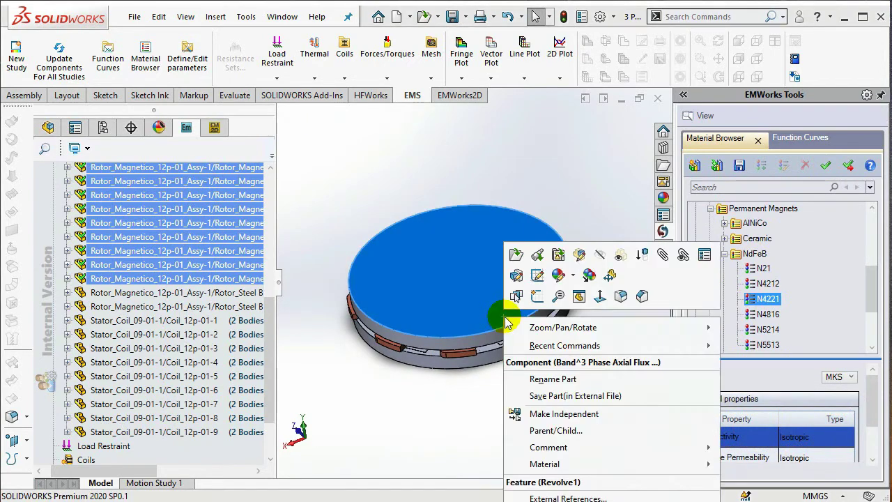
click(599, 255)
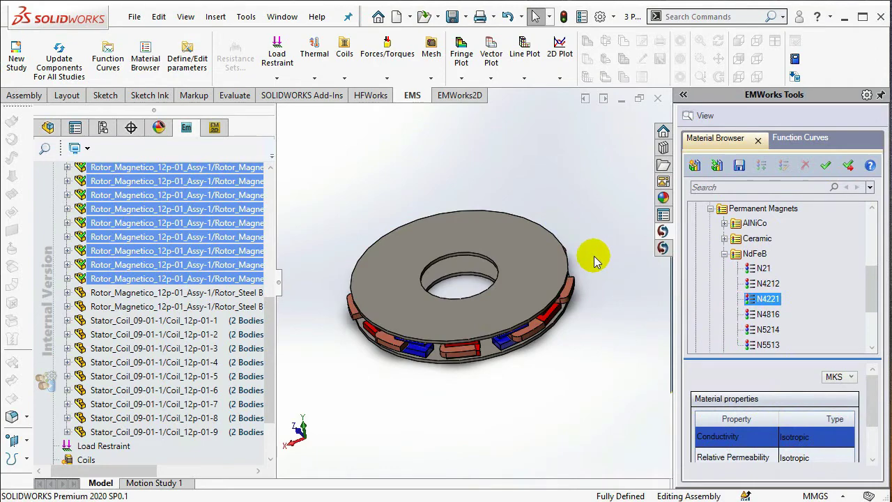
Hide the upper Rotor_Steel Base component that covers the magnets and coils
click(543, 287)
right_click(546, 288)
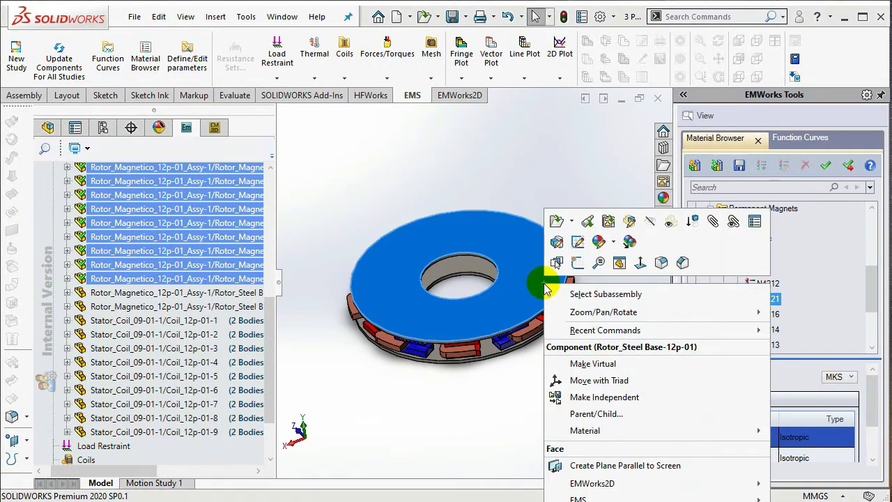
click(650, 221)
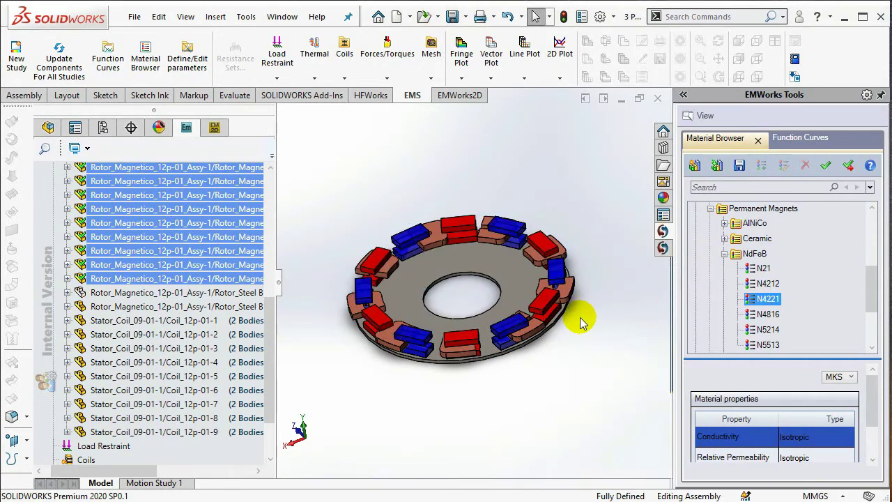
Set the coercivity direction of all the red north magnets to Cartesian along the Y-axis in the global coordinate system
scroll(251, 209, up, 5)
click(251, 199)
ctrl+click(251, 227)
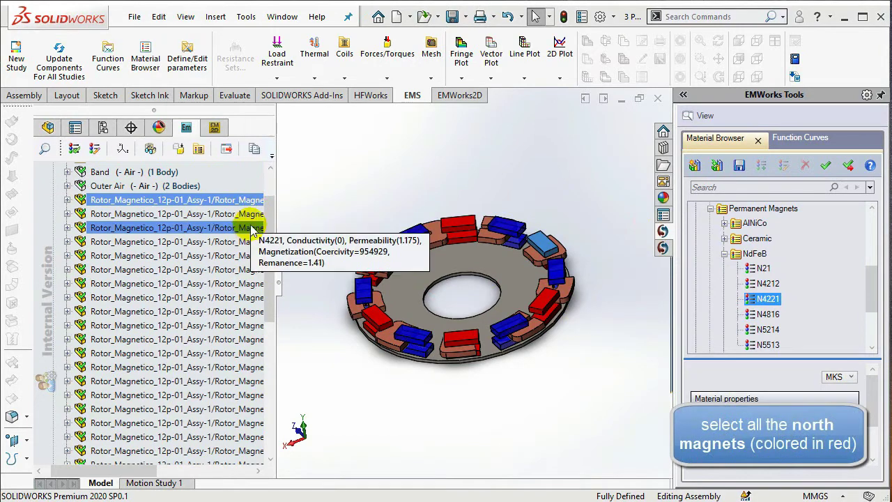
ctrl+click(251, 269)
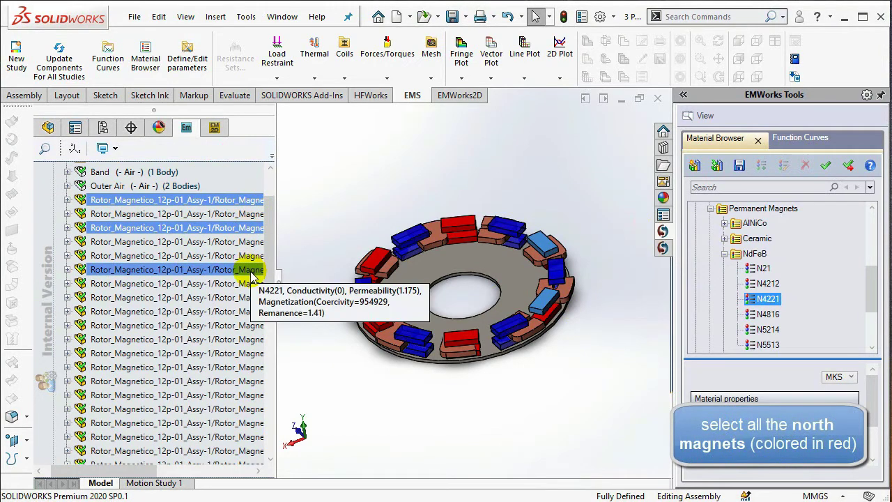
ctrl+click(253, 297)
ctrl+click(253, 311)
ctrl+click(253, 325)
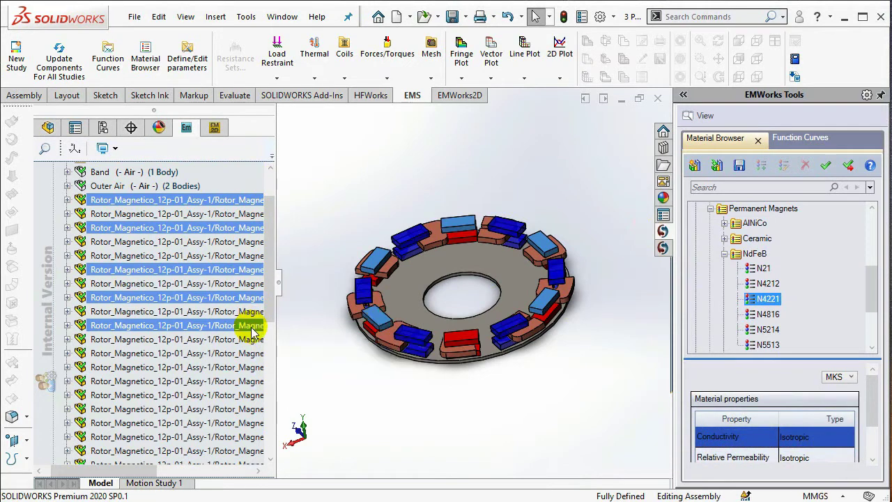
ctrl+click(249, 353)
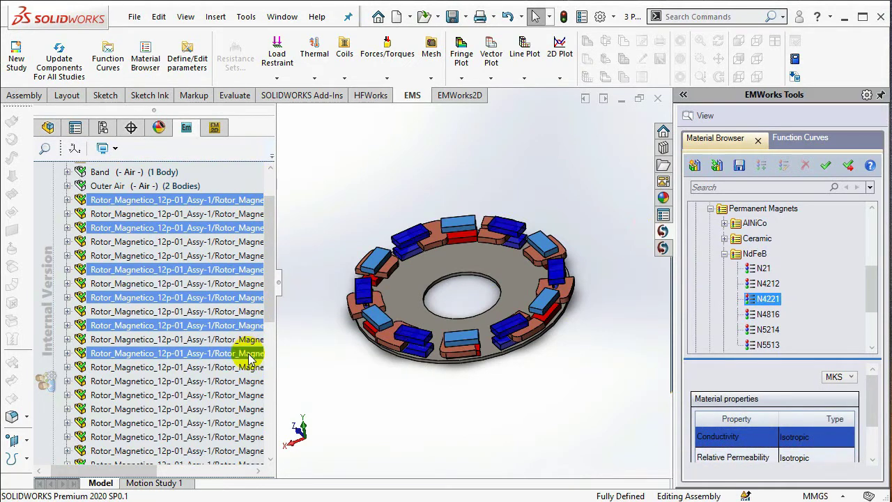
ctrl+click(249, 367)
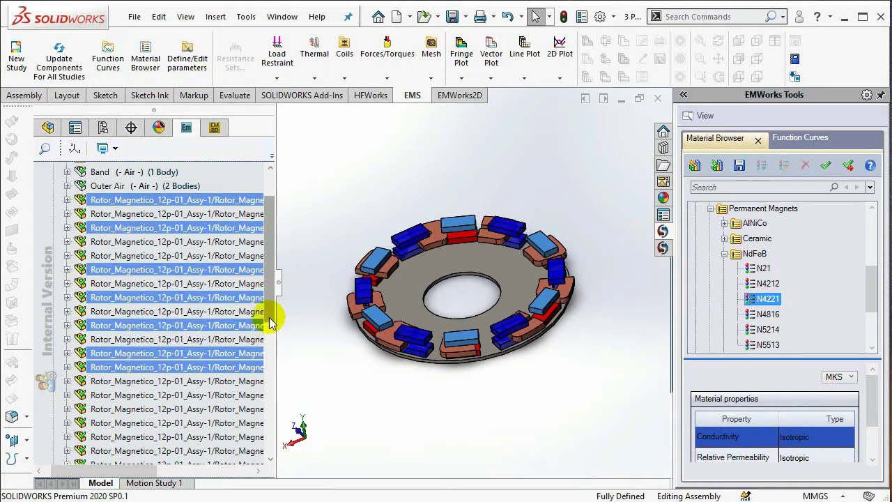
drag(272, 303, 272, 341)
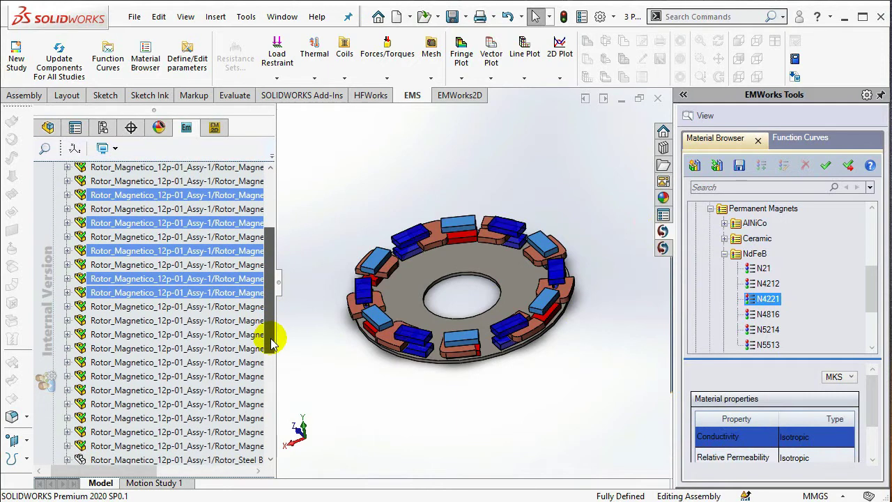
ctrl+click(237, 322)
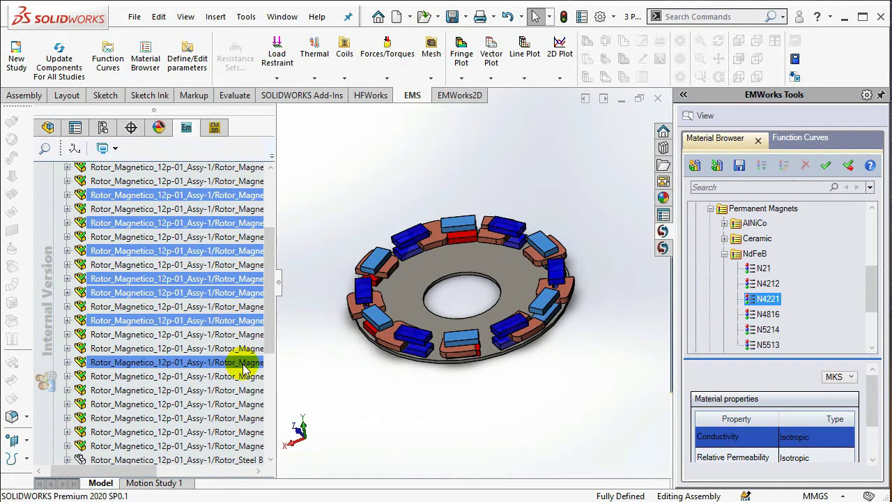
ctrl+click(244, 364)
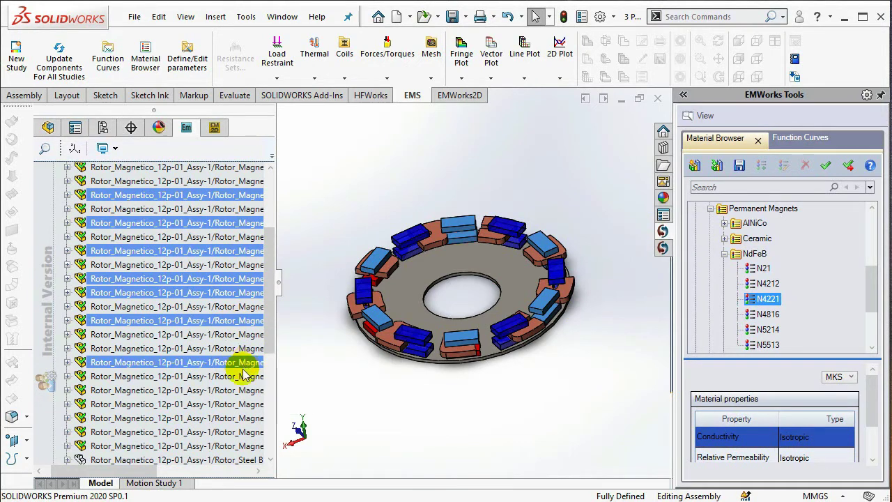
ctrl+click(241, 391)
drag(272, 348, 273, 385)
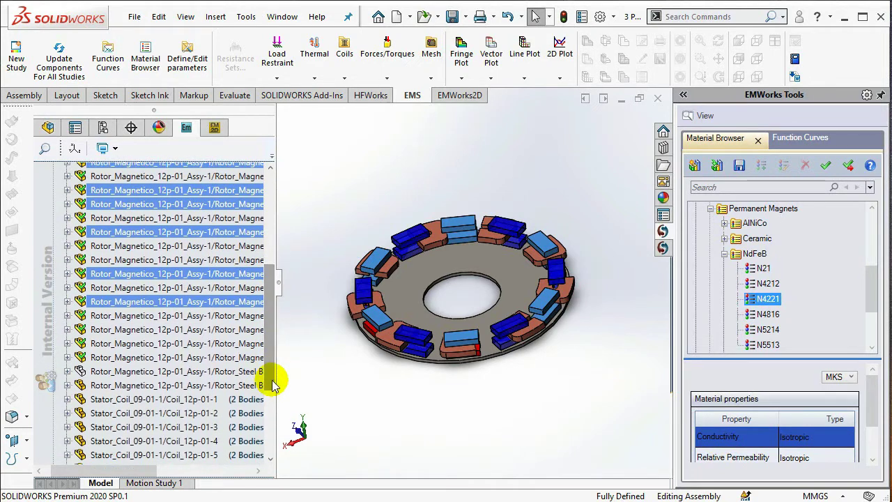
ctrl+click(245, 330)
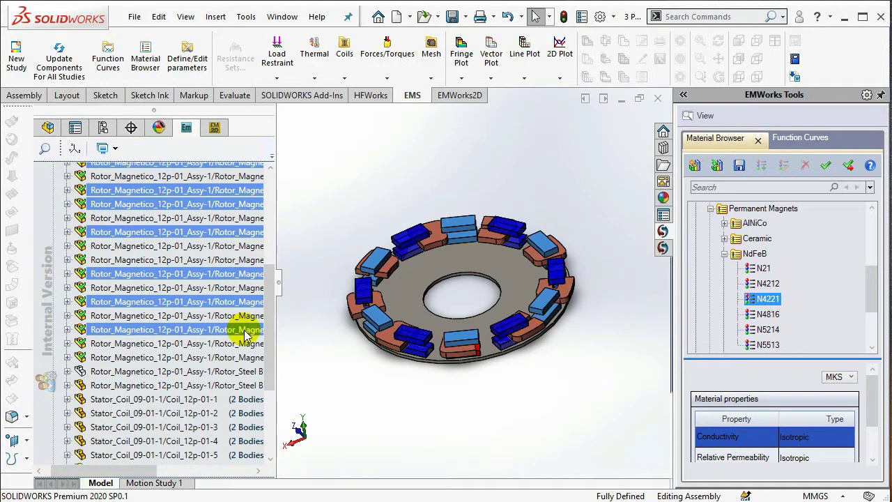
scroll(223, 279, up, 5)
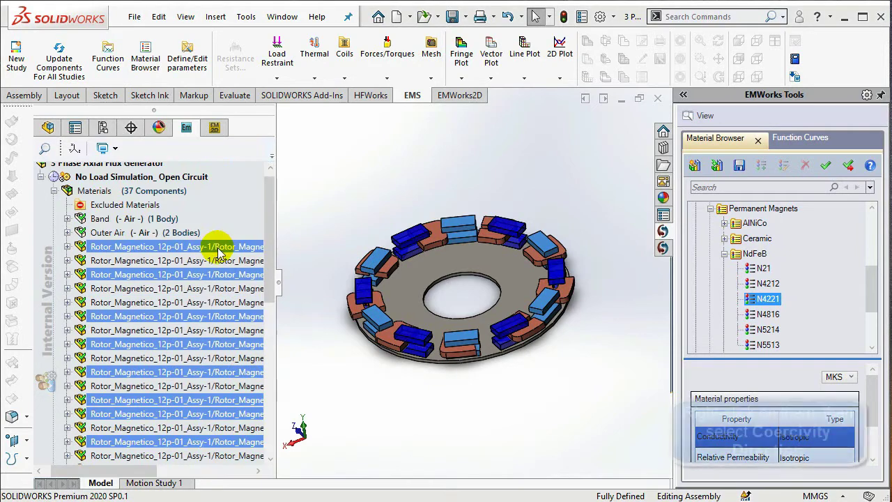
right_click(219, 251)
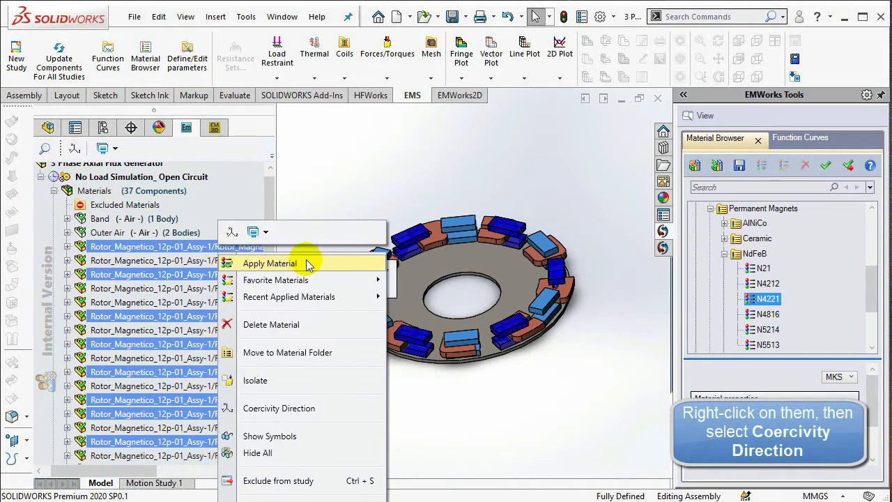
click(320, 415)
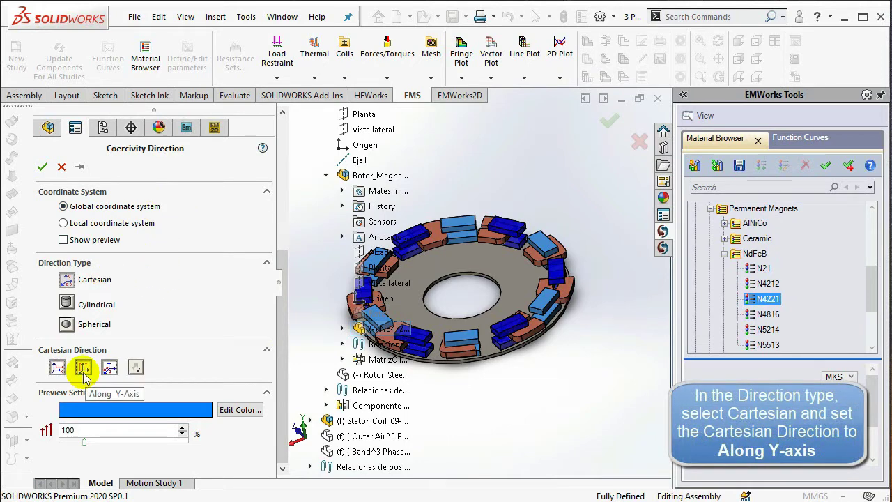
click(47, 167)
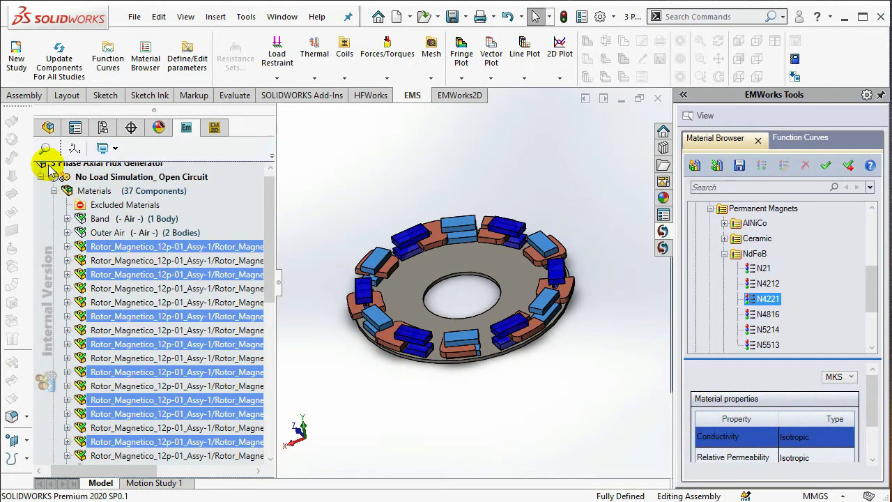
Set the coercivity direction of all the blue south magnets to Cartesian along the reversed Y-axis in the global coordinate system
click(252, 268)
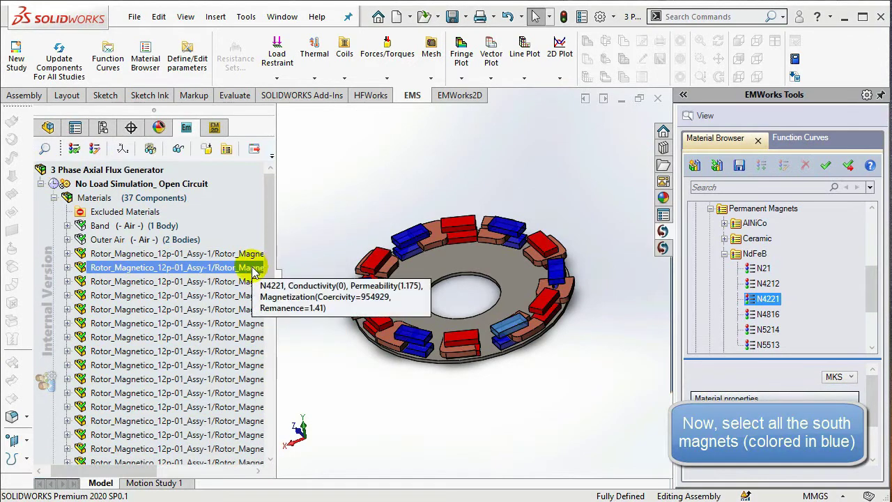
ctrl+click(243, 296)
ctrl+click(246, 309)
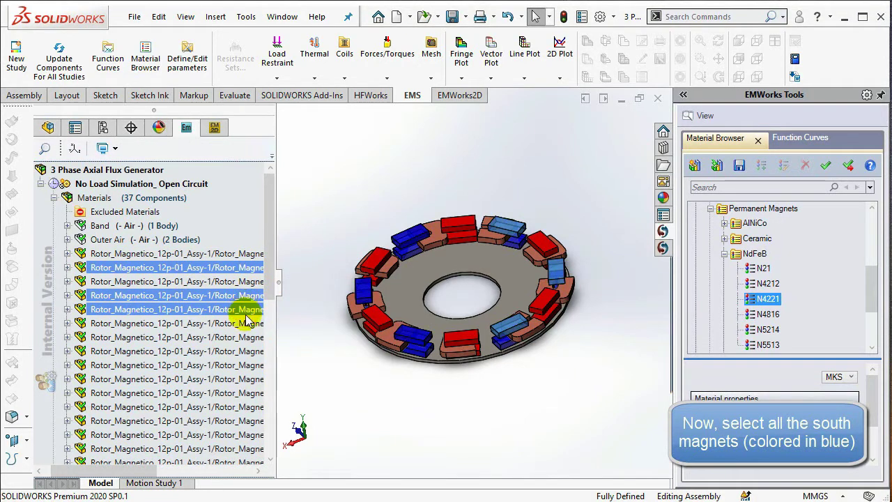
ctrl+click(241, 338)
ctrl+click(245, 364)
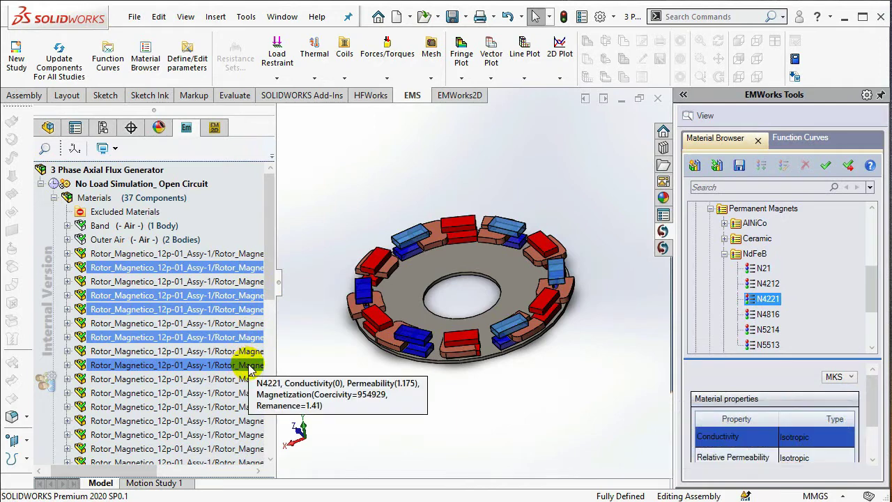
ctrl+click(252, 393)
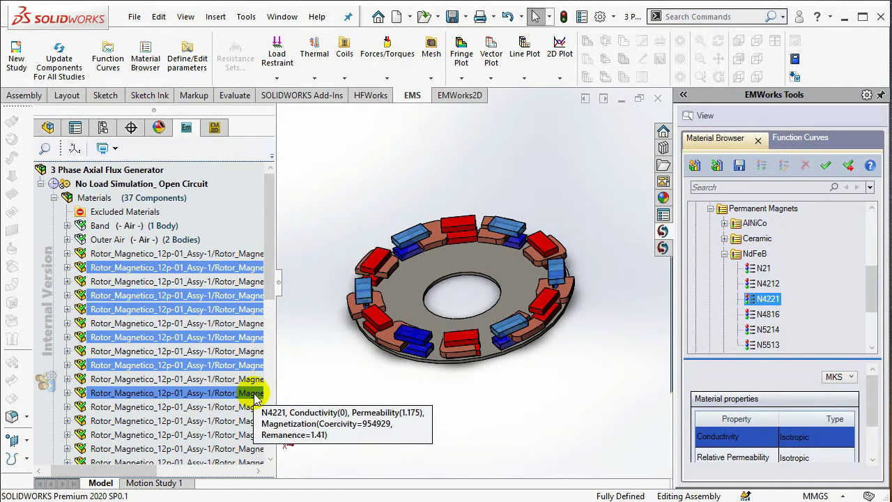
ctrl+click(252, 435)
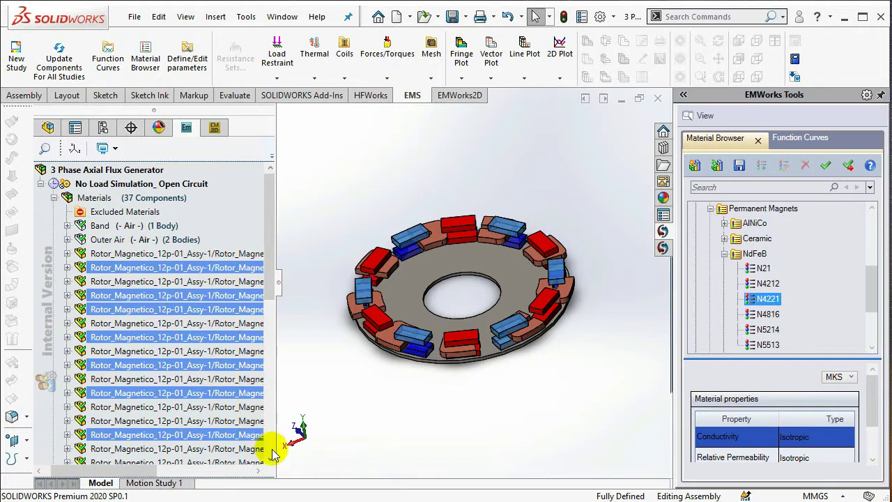
click(272, 461)
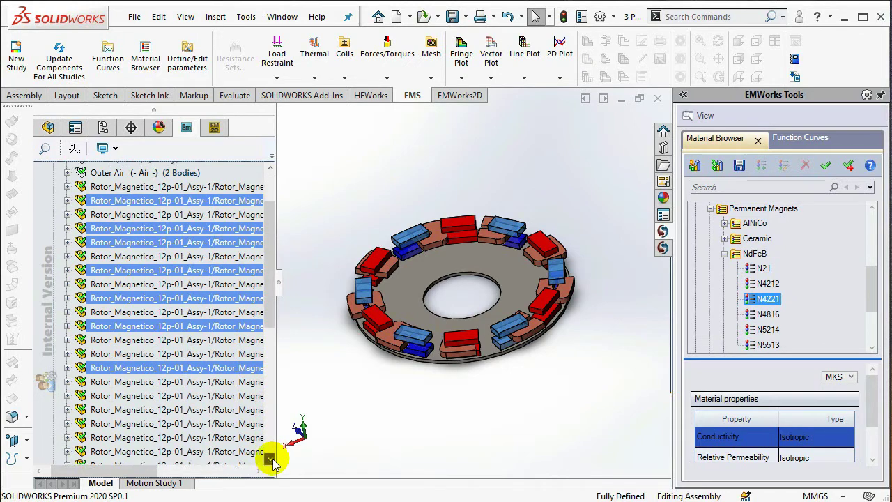
drag(273, 461, 273, 461)
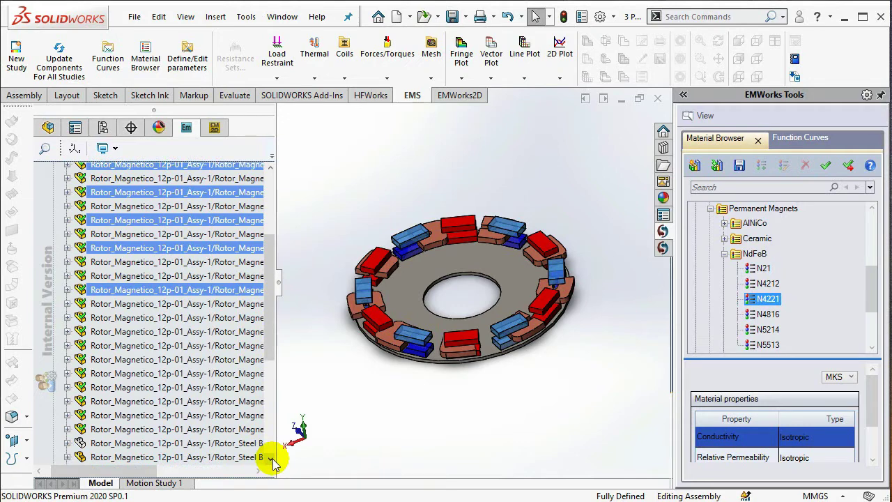
ctrl+click(249, 318)
ctrl+click(247, 332)
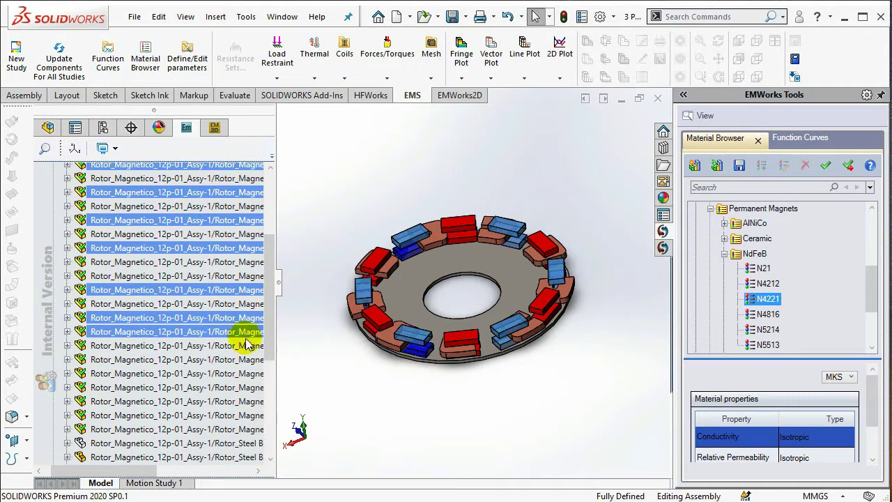
ctrl+click(248, 360)
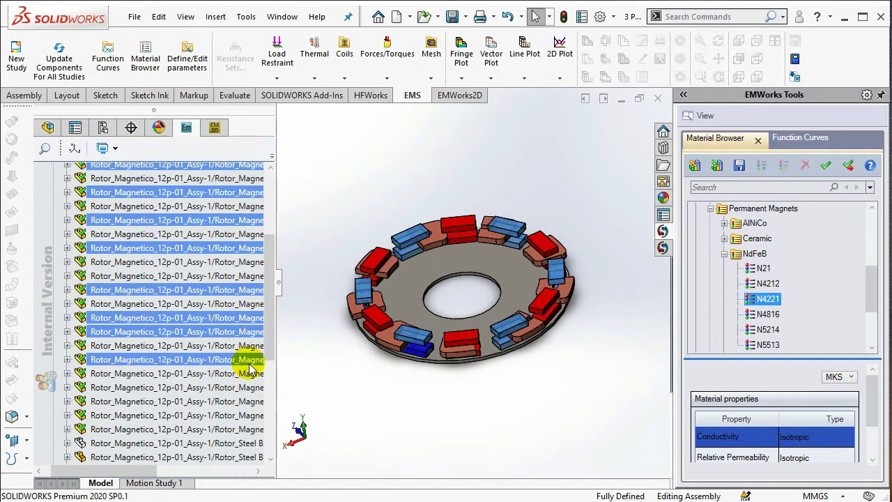
ctrl+click(249, 387)
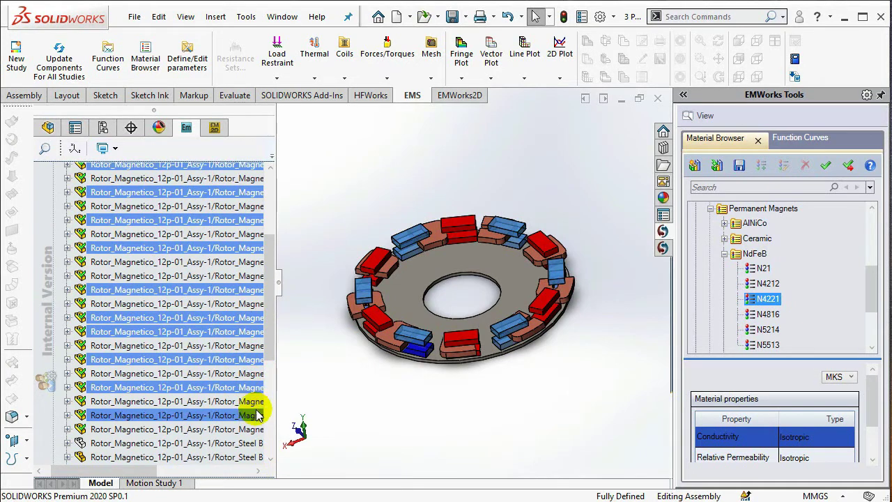
ctrl+click(255, 415)
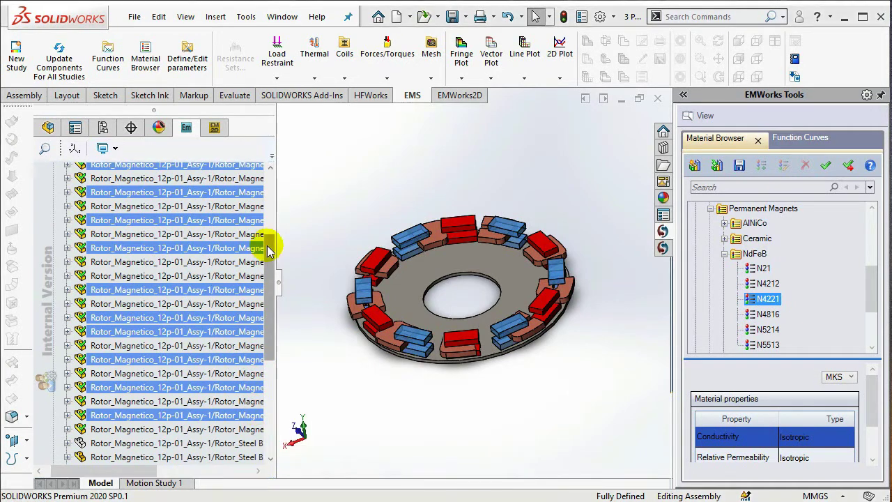
drag(269, 251, 269, 198)
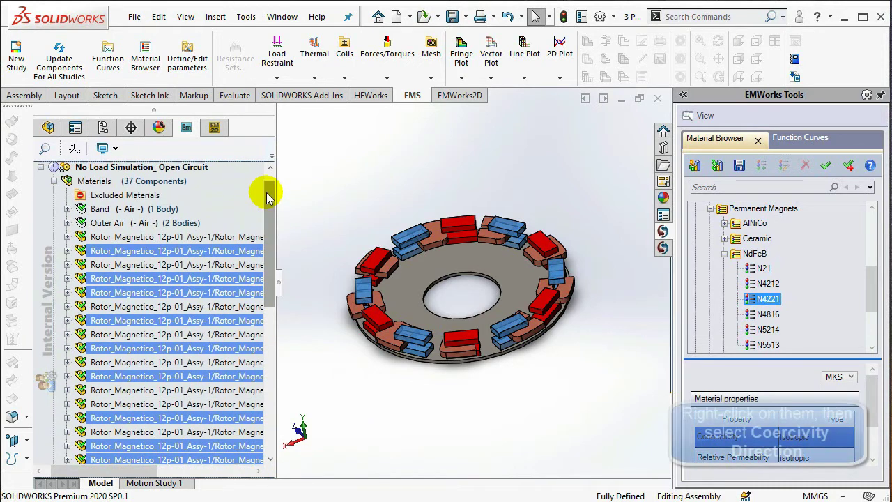
right_click(259, 254)
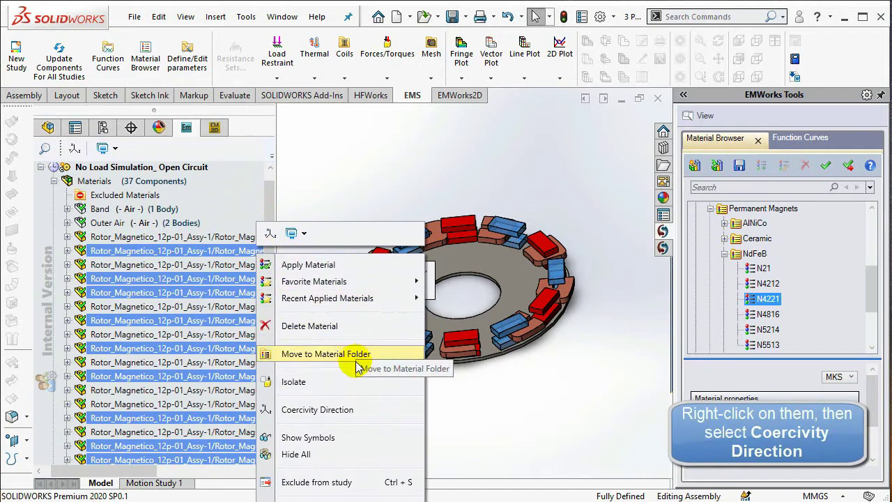
click(369, 417)
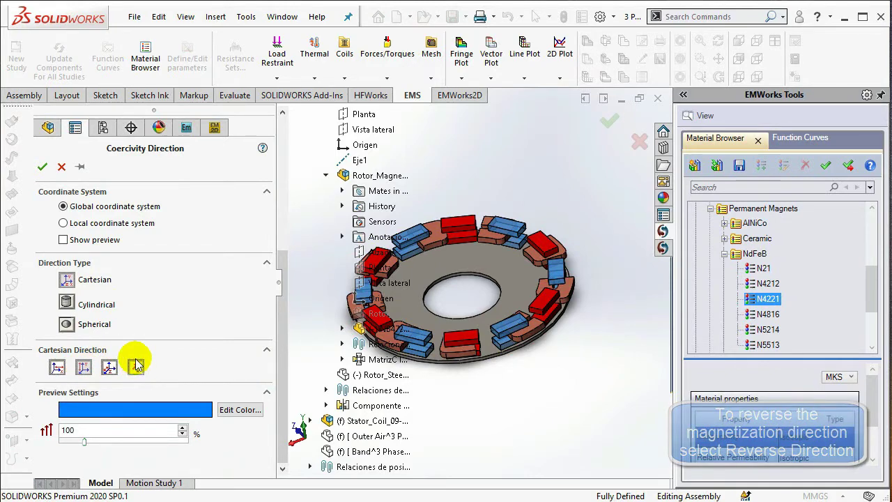
click(44, 166)
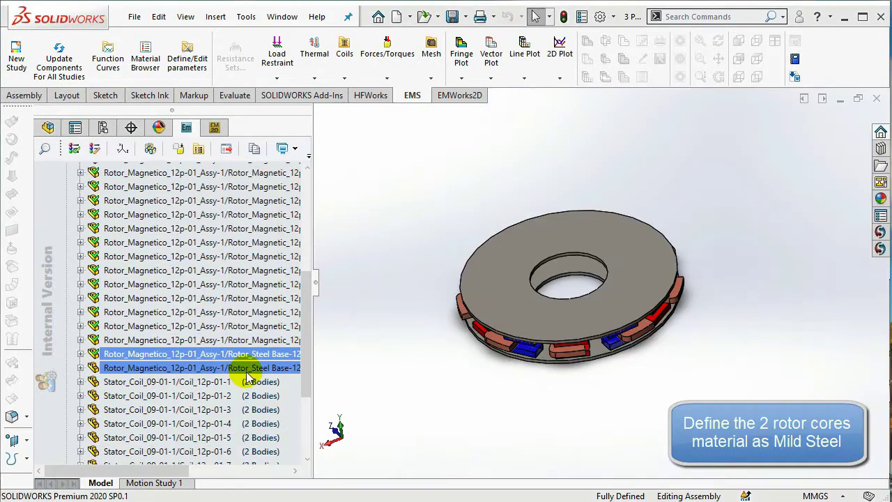
Apply Mild Steel from the Linear Magnetic Materials to the two Rotor_Steel Base components
drag(309, 342, 305, 410)
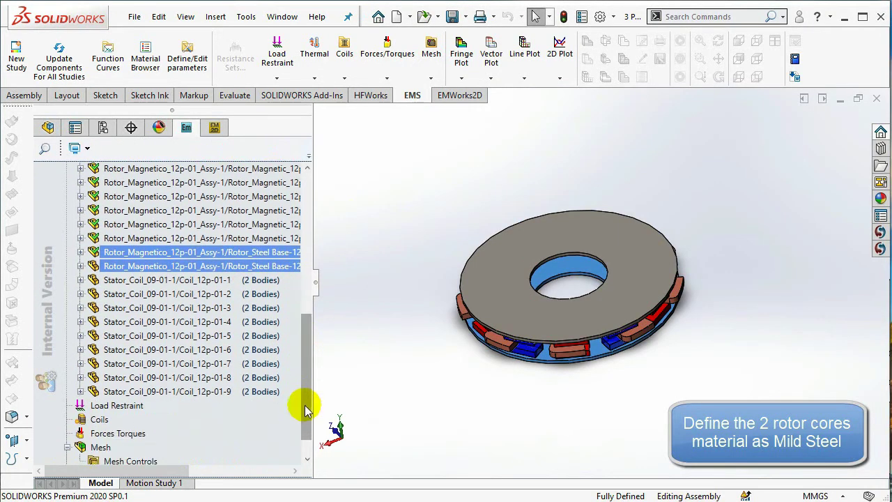
right_click(272, 262)
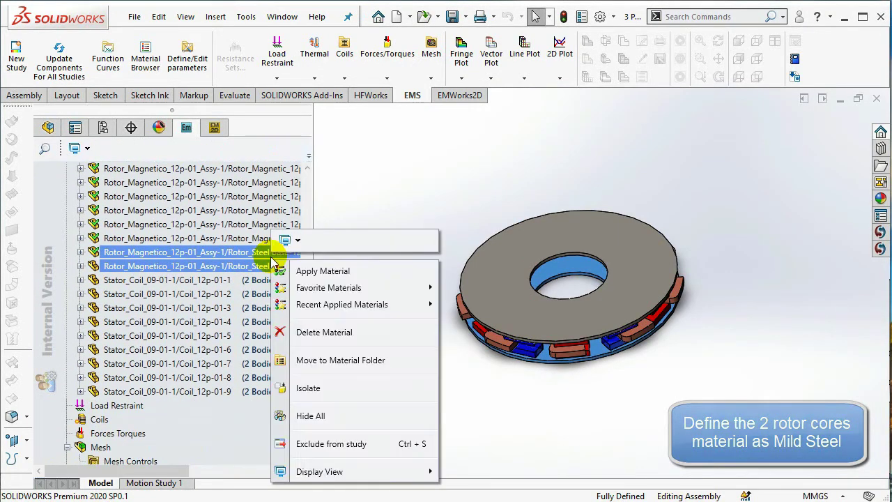
click(374, 272)
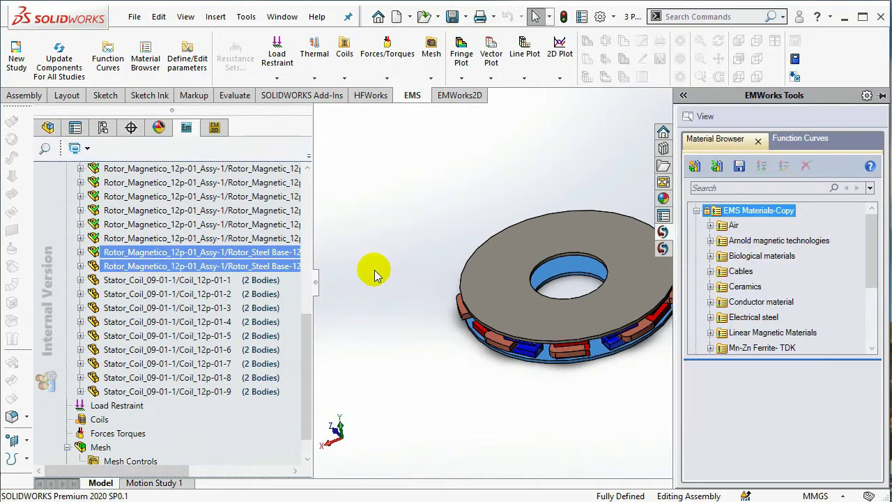
click(711, 337)
drag(871, 251, 872, 281)
click(774, 279)
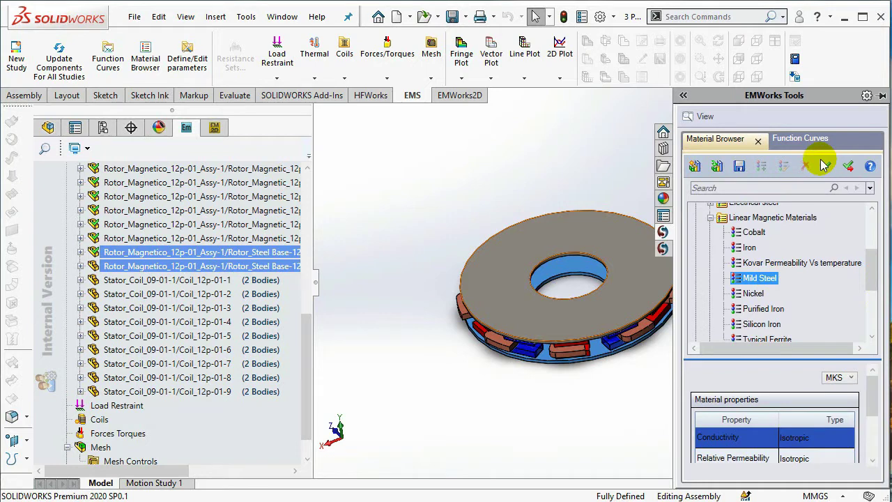
click(827, 167)
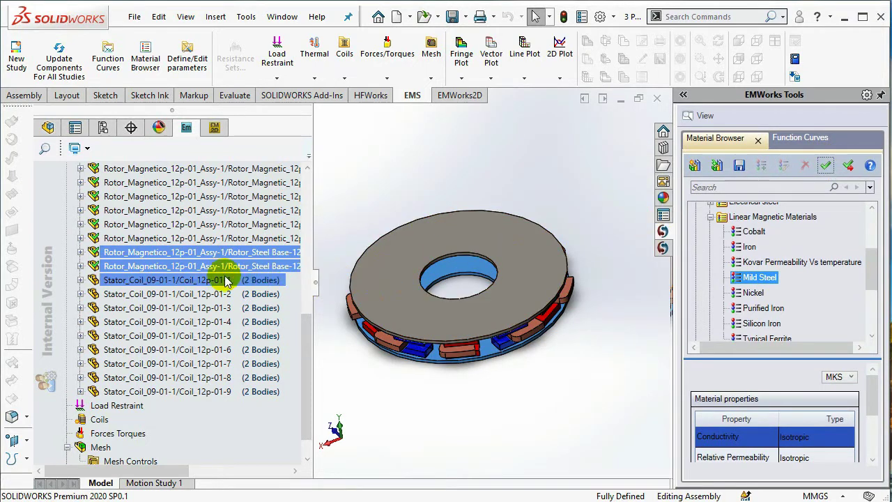
Apply Copper from the conductor materials to all nine Stator_Coil components, Coil_12p-01-1 through Coil_12p-01-9
click(204, 280)
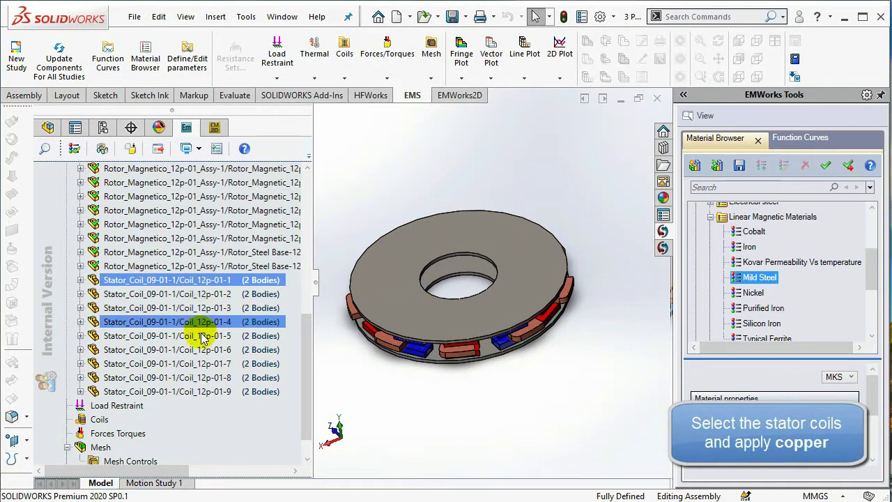
ctrl+click(202, 393)
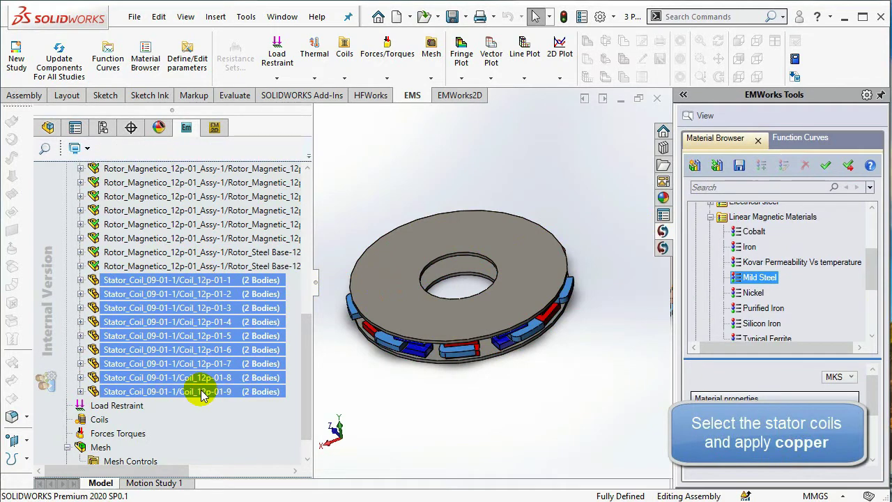
click(711, 217)
click(759, 242)
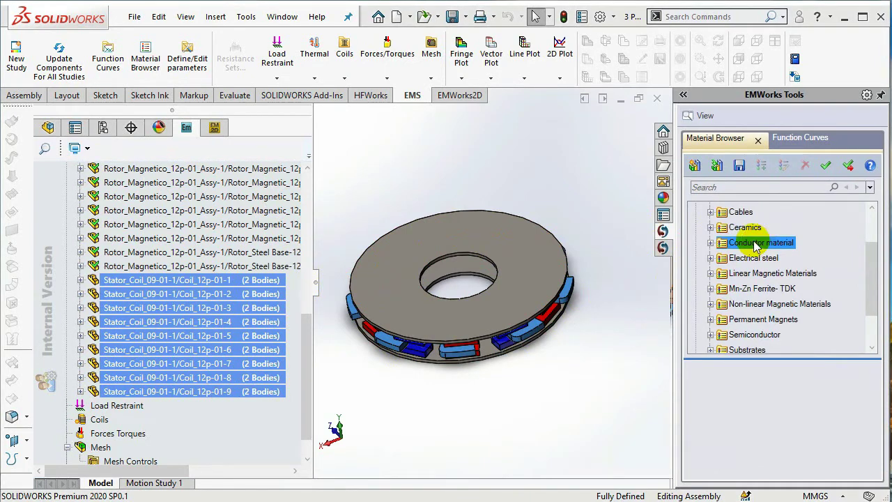
click(711, 243)
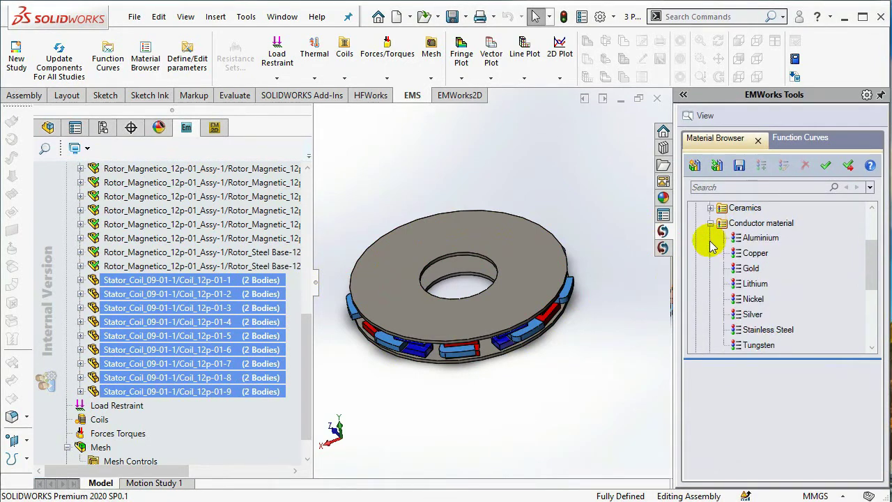
click(826, 165)
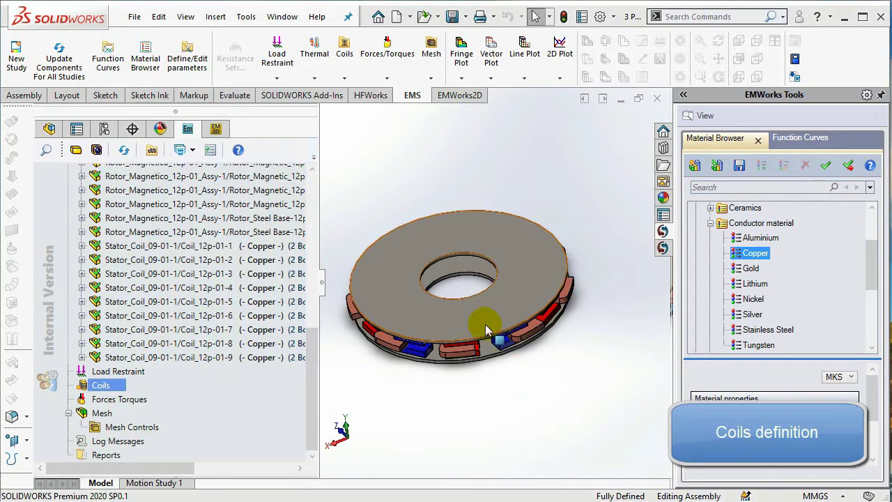
Hide the upper Rotor_Steel Base and start a wound coil with the first-phase coils Coil_12p-01<3>, <6> and <9> as its entities
right_click(484, 325)
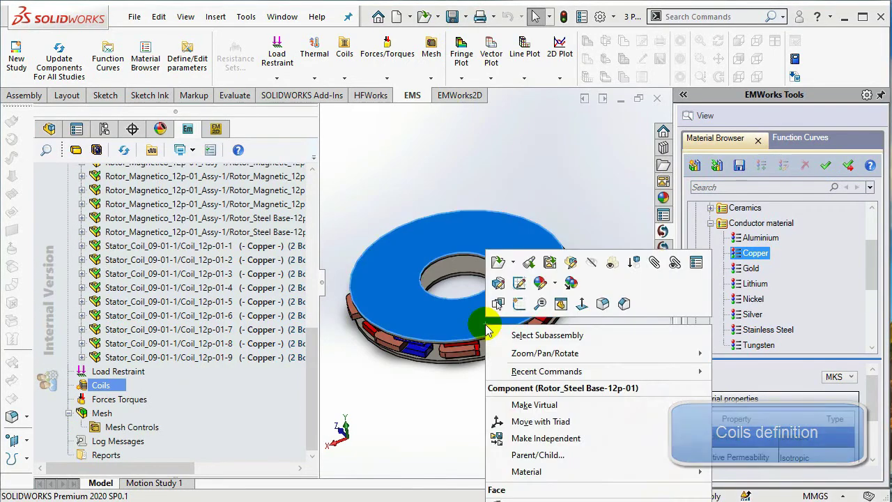
click(595, 265)
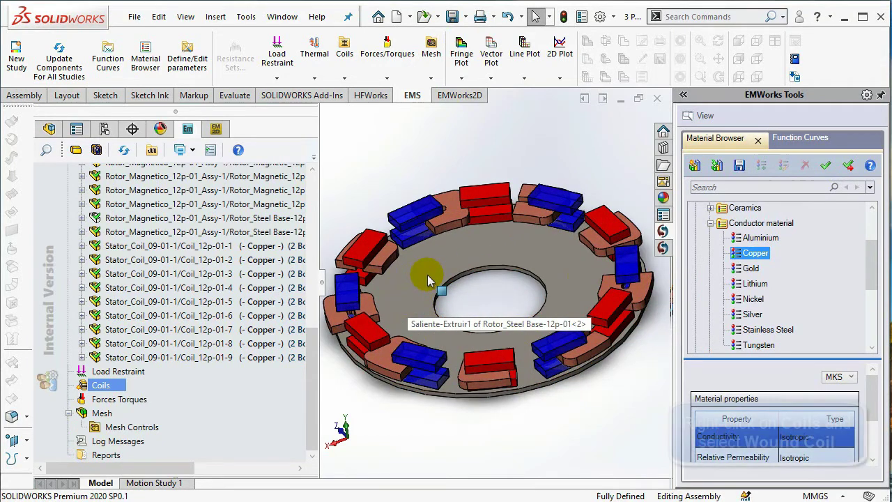
right_click(92, 384)
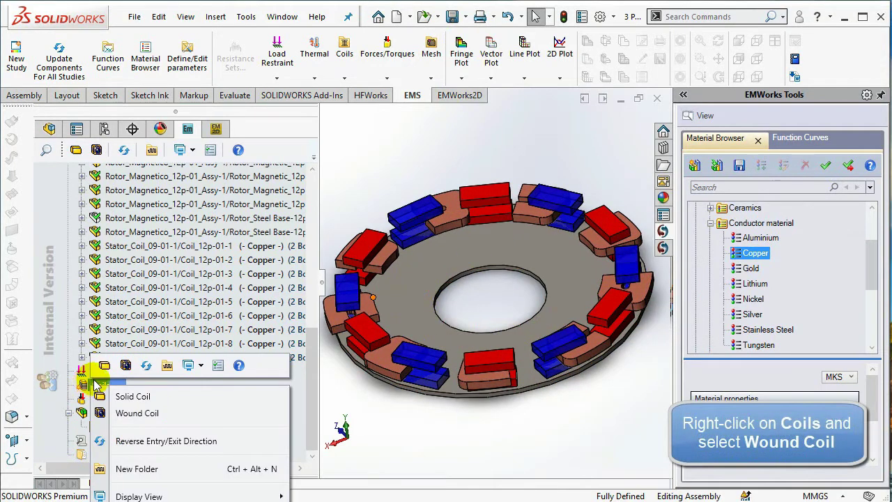
click(181, 417)
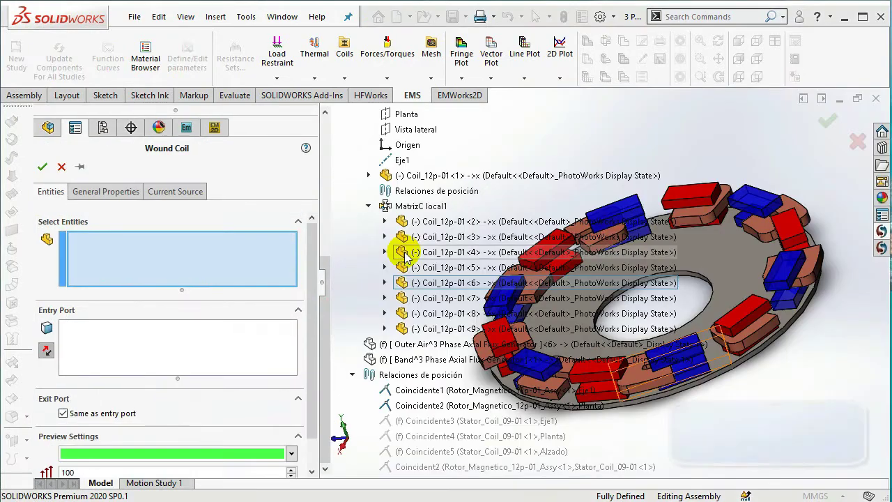
click(406, 239)
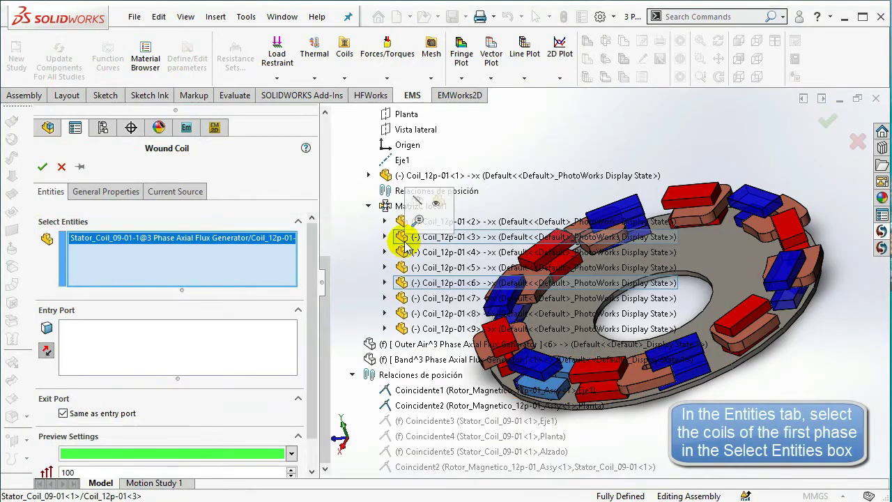
click(406, 283)
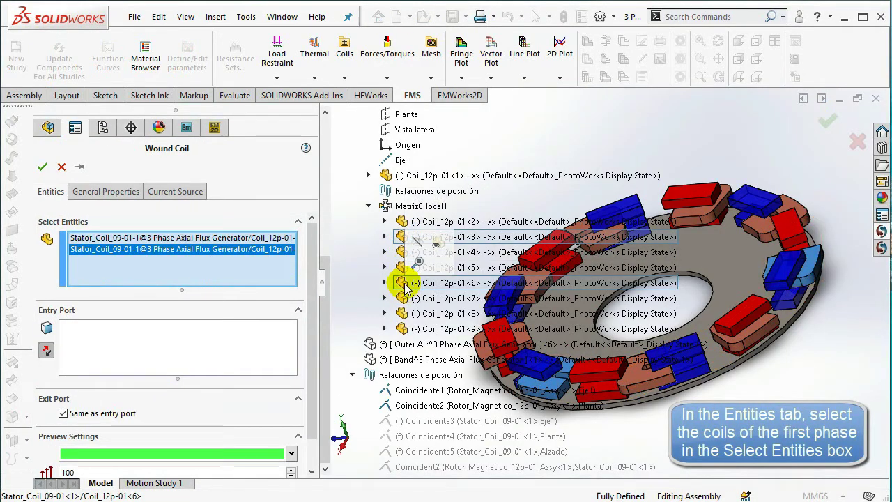
click(418, 330)
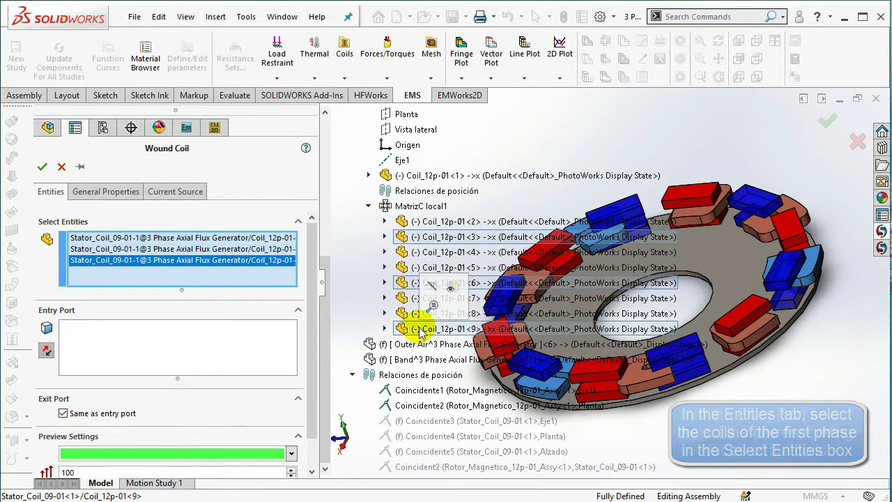
Add the matching radial end faces of Coil_12p-01-6 and Coil_12p-01-9 as entry ports of the first-phase wound coil
click(292, 358)
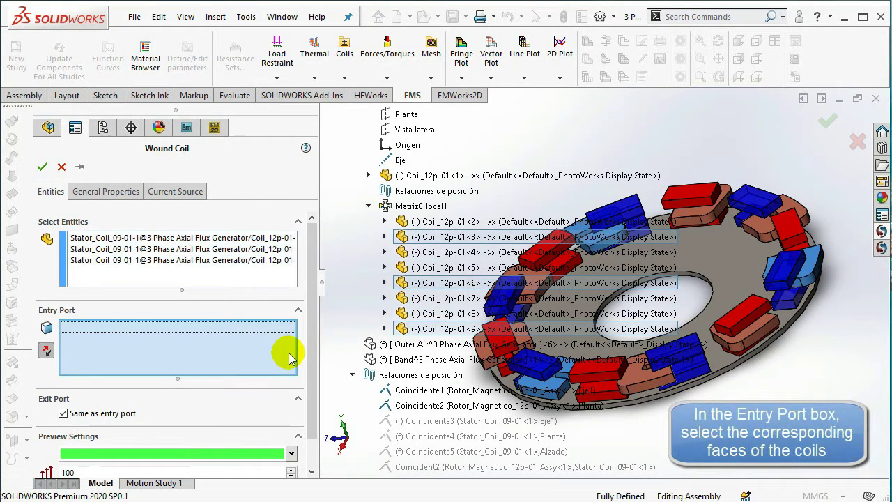
click(368, 205)
drag(331, 279, 329, 152)
click(335, 114)
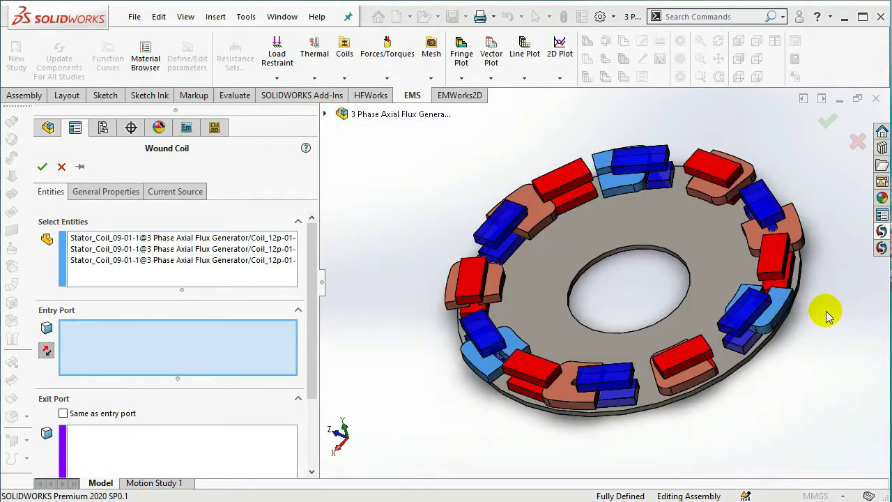
middle_drag(826, 315, 773, 404)
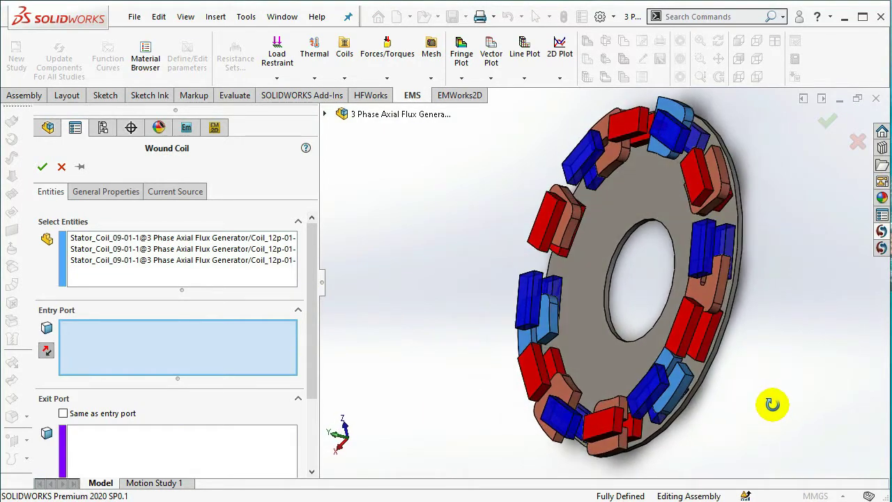
click(688, 377)
middle_drag(772, 342, 865, 260)
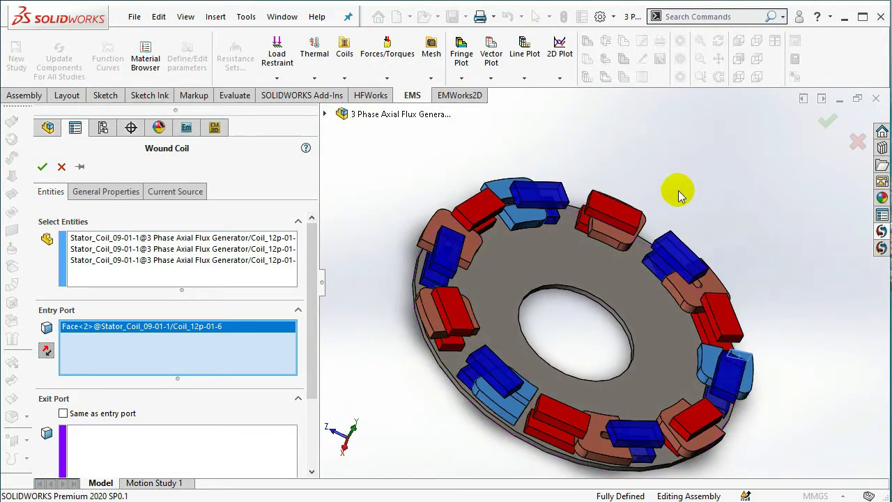
scroll(507, 197, down, 3)
scroll(509, 197, down, 3)
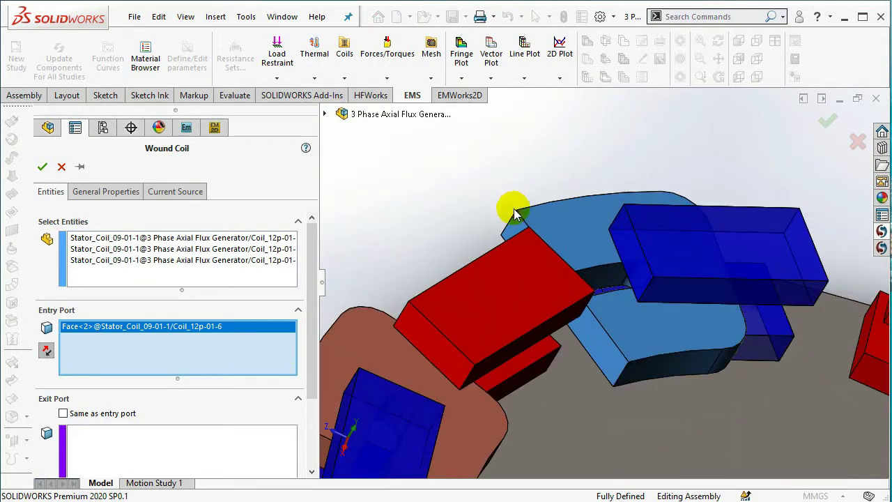
click(520, 230)
scroll(590, 251, up, 3)
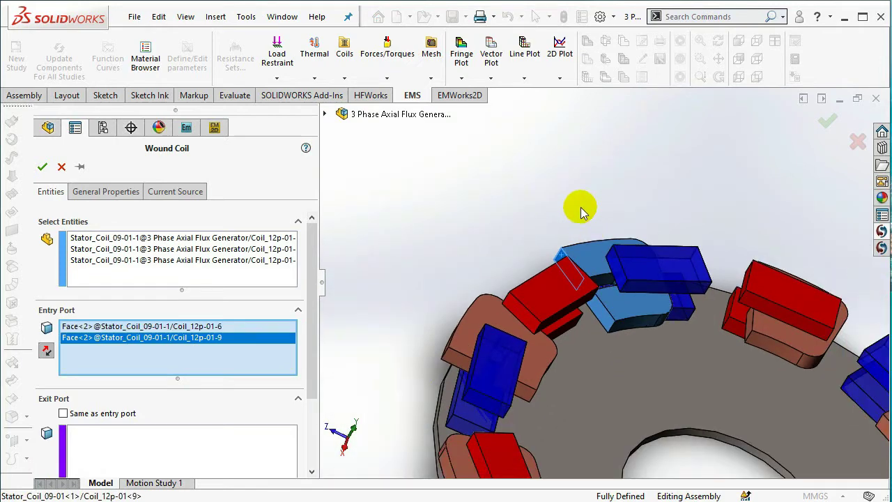
Add the matching face of Coil_12p-01-3 to the entry port and set the exit port to be the same as the entry port
scroll(582, 210, up, 5)
scroll(617, 418, down, 5)
middle_drag(608, 355, 596, 391)
click(601, 369)
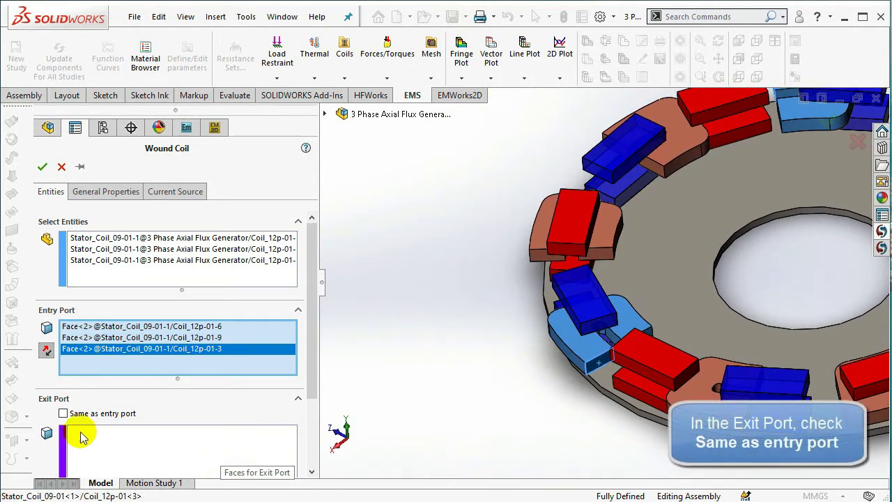
click(62, 413)
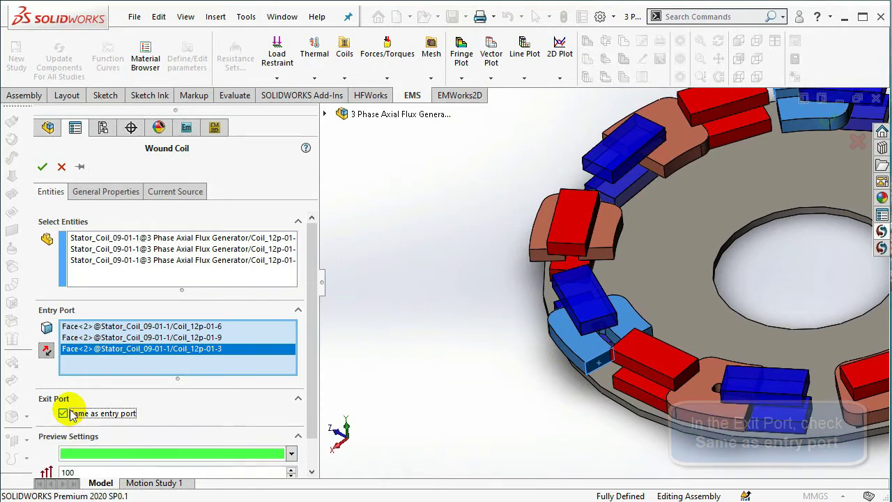
Give the first-phase wound coil 90 turns and a filling factor of 0.8
click(115, 192)
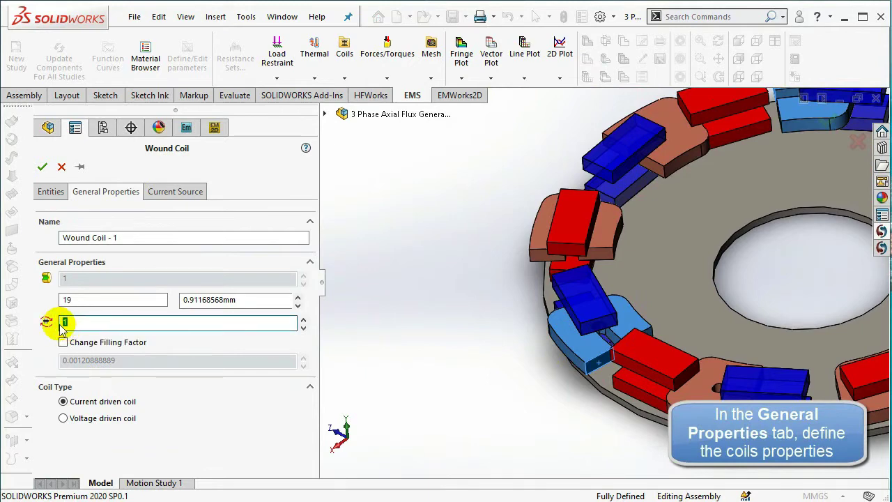
text(90)
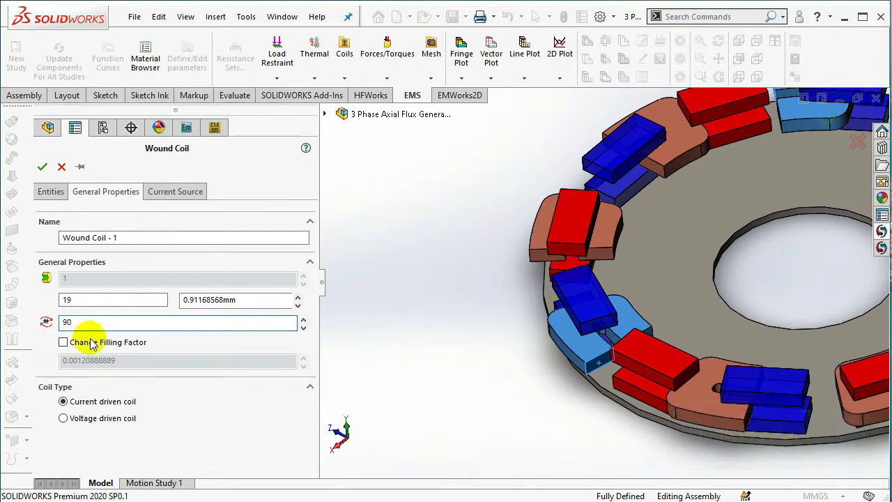
click(63, 343)
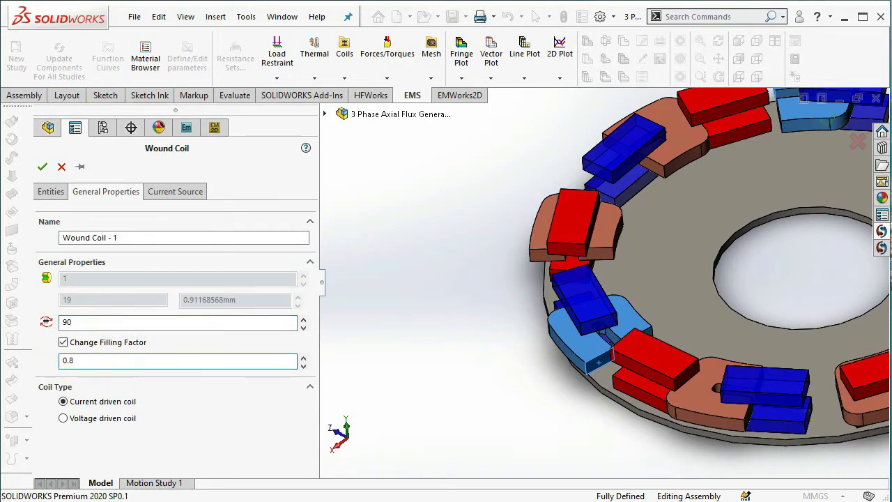
Use a DC Current Source of 0 A for the first-phase wound coil and accept its definition
click(171, 193)
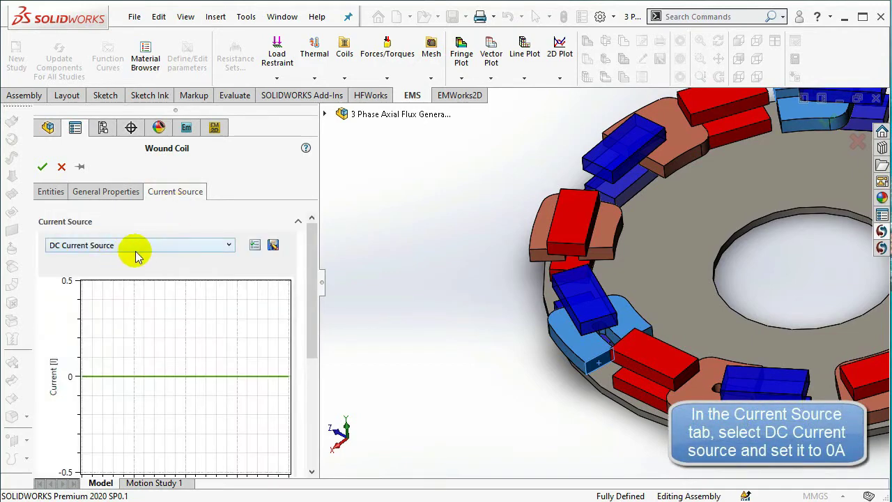
drag(312, 283, 301, 382)
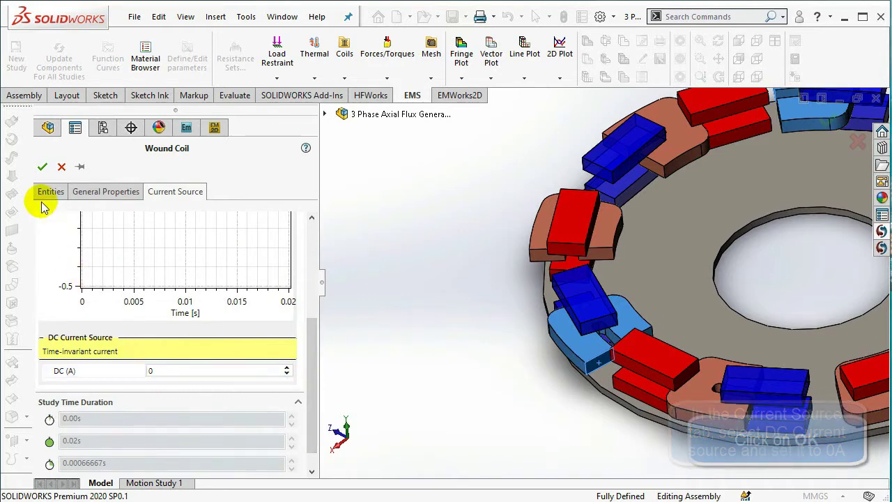
click(42, 166)
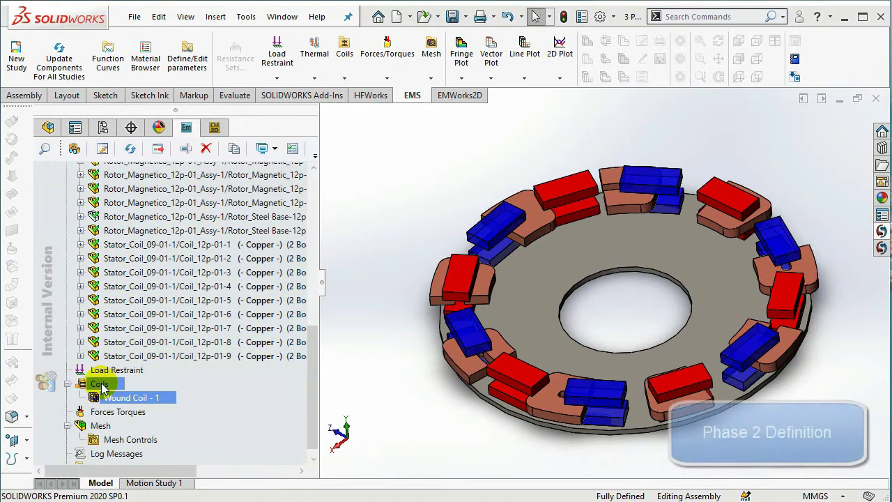
Start a second wound coil with the second-phase coils Coil_12p-01<1>, <4> and <7> as its entities
right_click(103, 385)
click(143, 407)
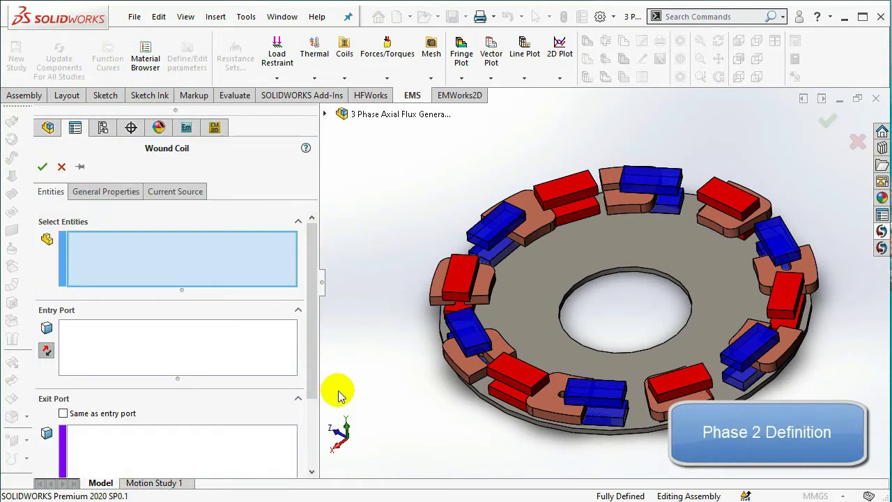
click(324, 114)
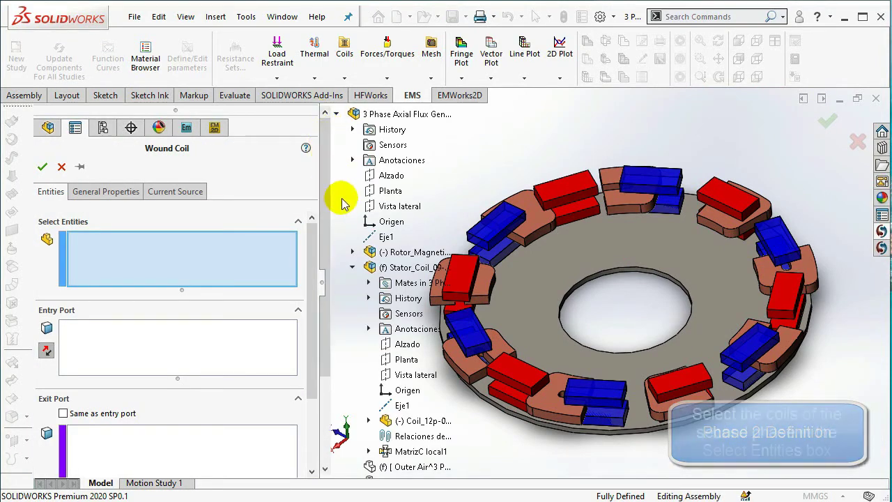
drag(324, 307, 346, 422)
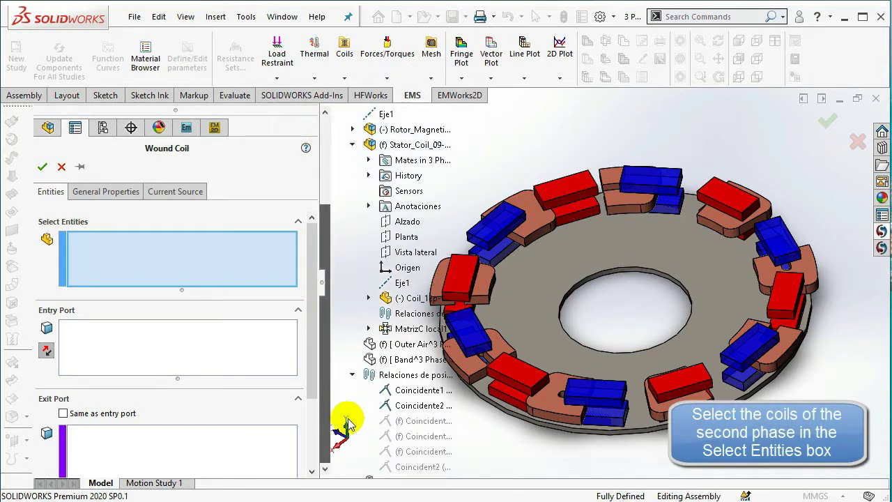
click(368, 329)
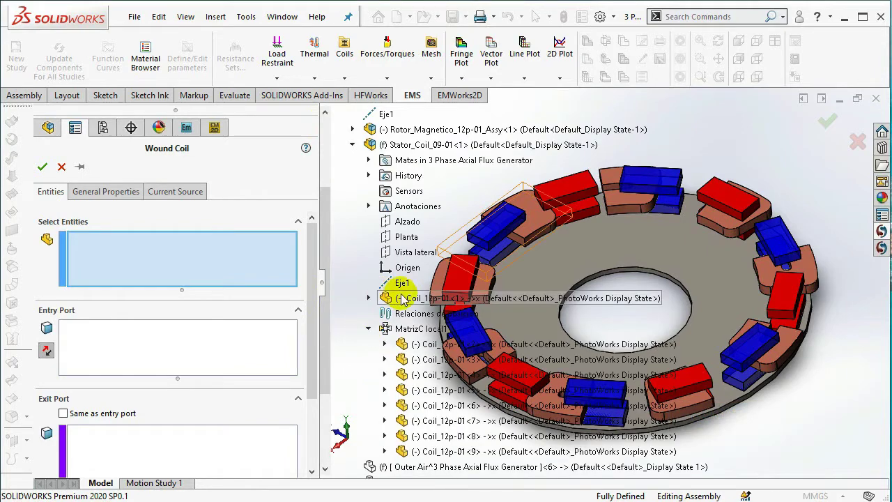
click(433, 298)
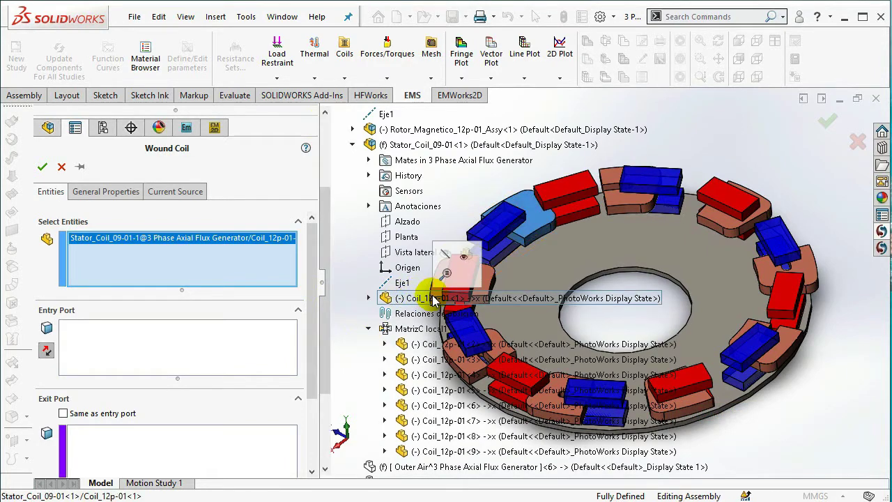
click(439, 375)
click(441, 422)
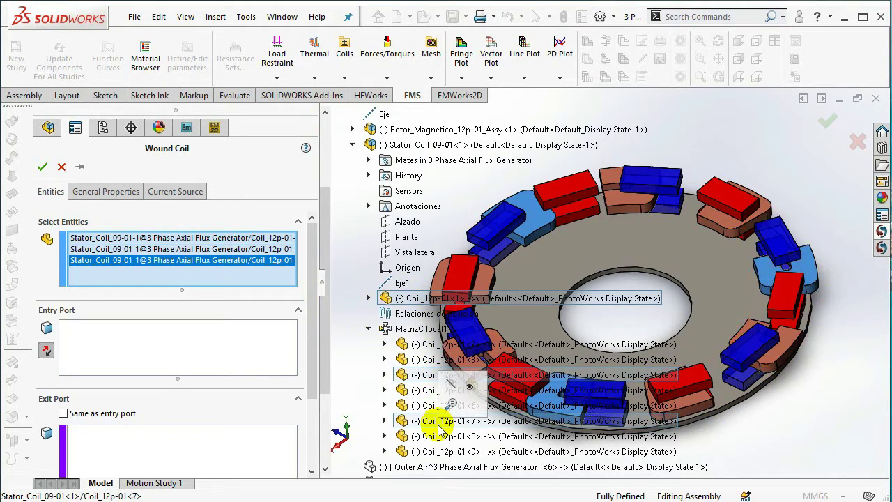
Set the matching faces of Coil_12p-01-7, -1 and -4 as the second-phase entry port, with the exit port same as the entry port
click(280, 367)
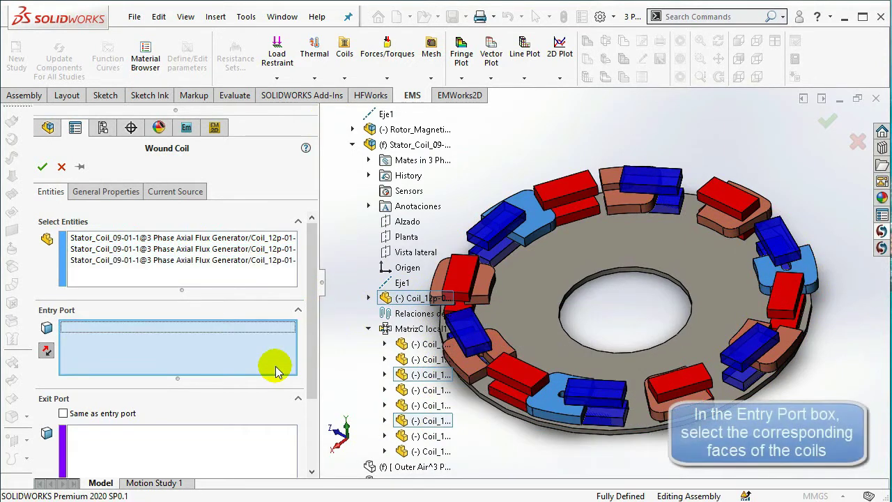
click(353, 146)
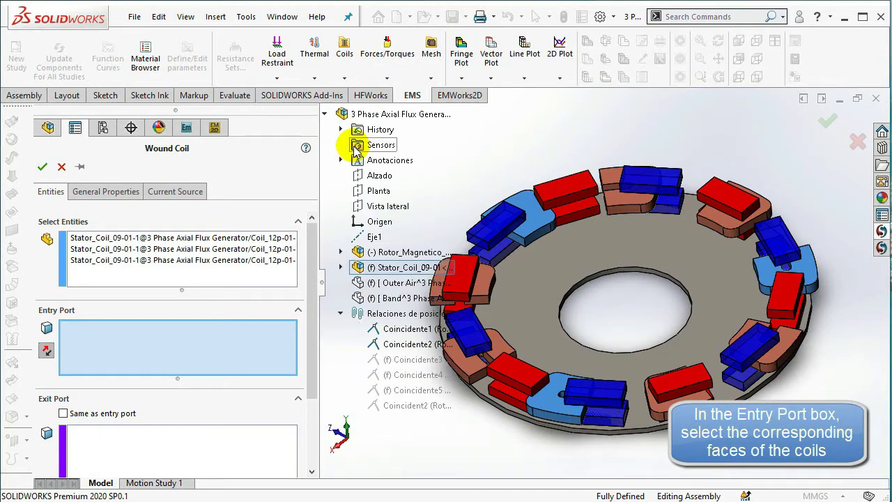
click(325, 114)
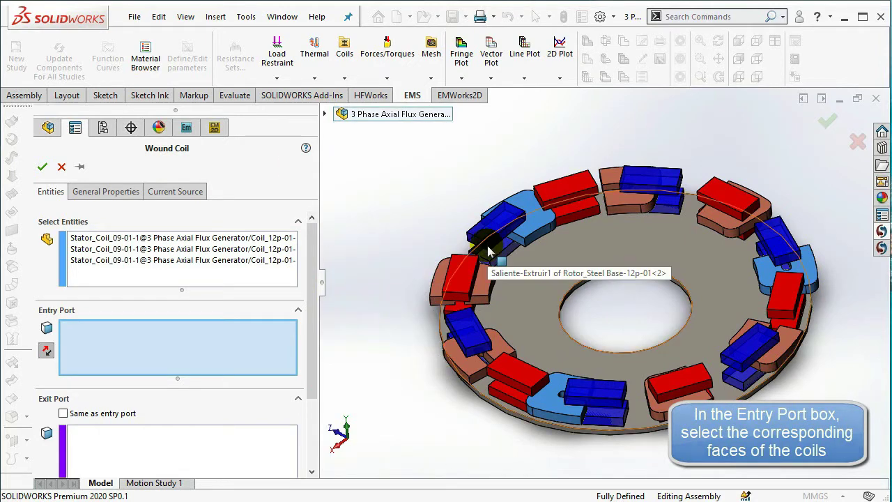
mouse_move(816, 227)
middle_down()
mouse_move(805, 269)
mouse_move(824, 377)
middle_up()
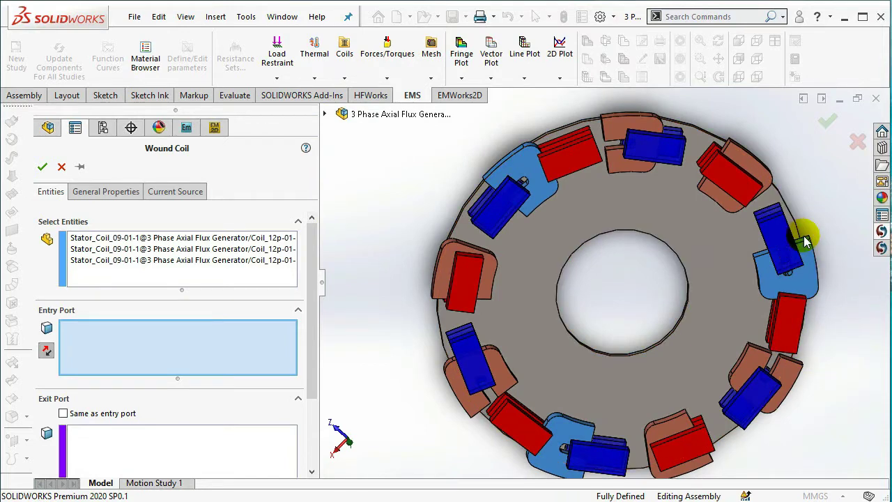
key(Down)
key(Down)
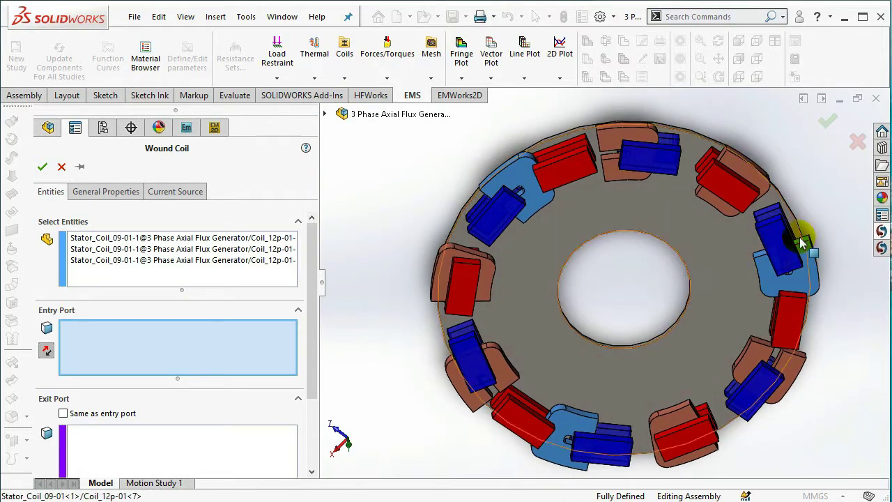
click(808, 243)
middle_drag(634, 235, 639, 102)
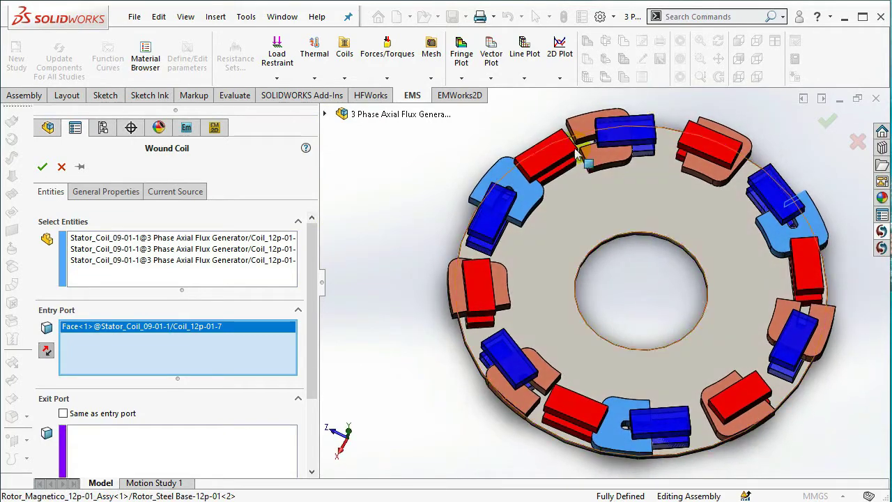
click(479, 209)
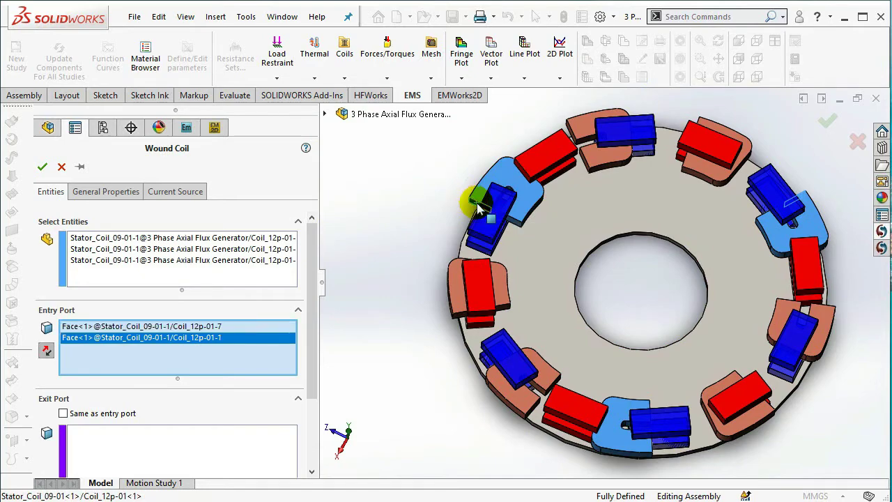
middle_drag(462, 358, 425, 308)
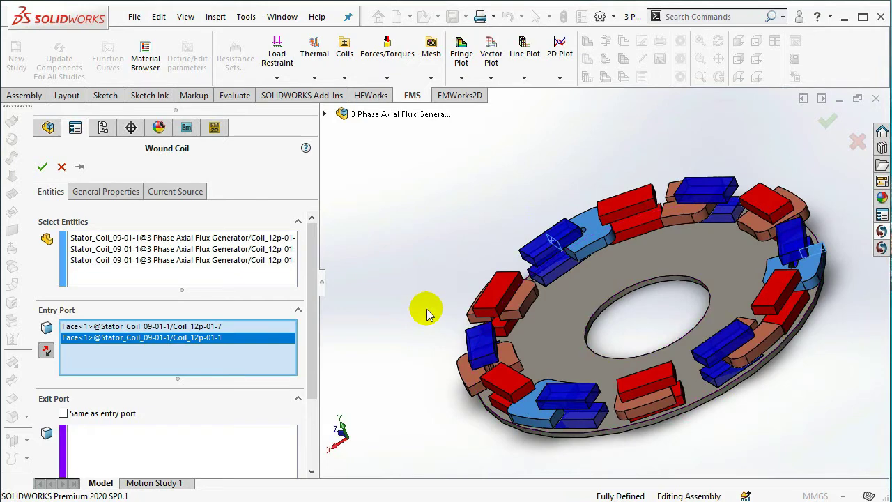
click(554, 427)
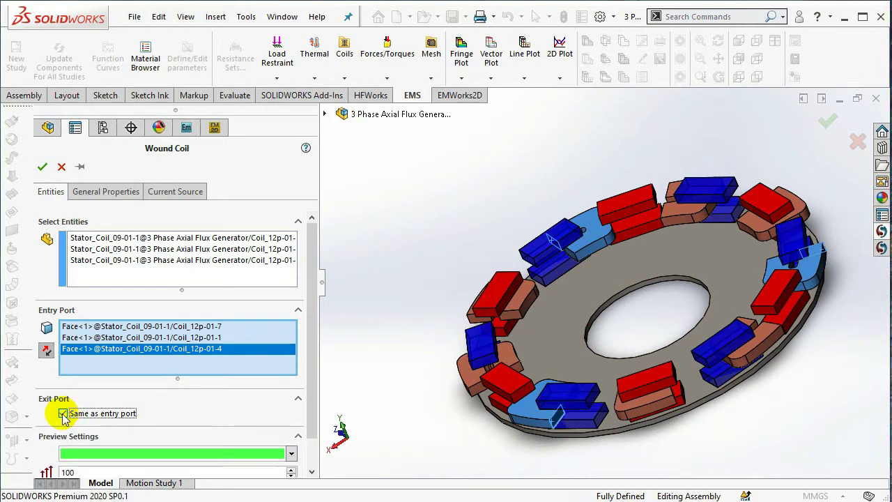
Keep the Wound Coil settings visible for reuse and give the second-phase coil 90 turns and a filling factor of 0.8
click(96, 194)
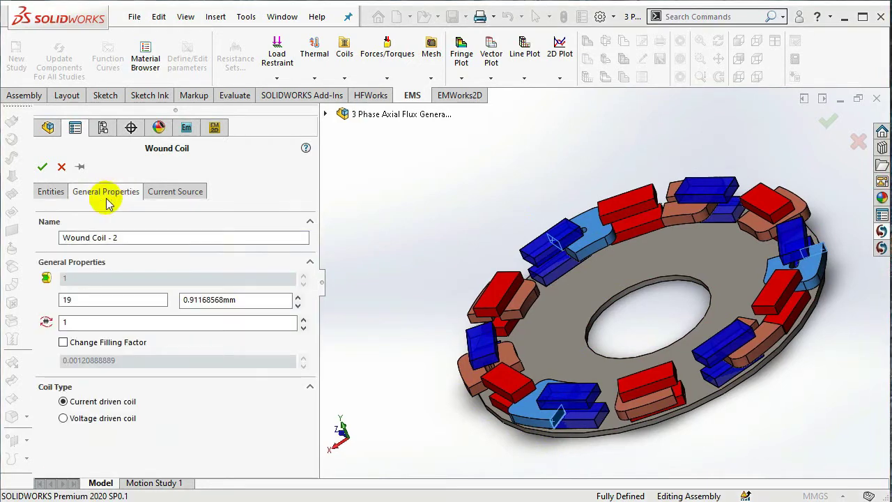
click(81, 167)
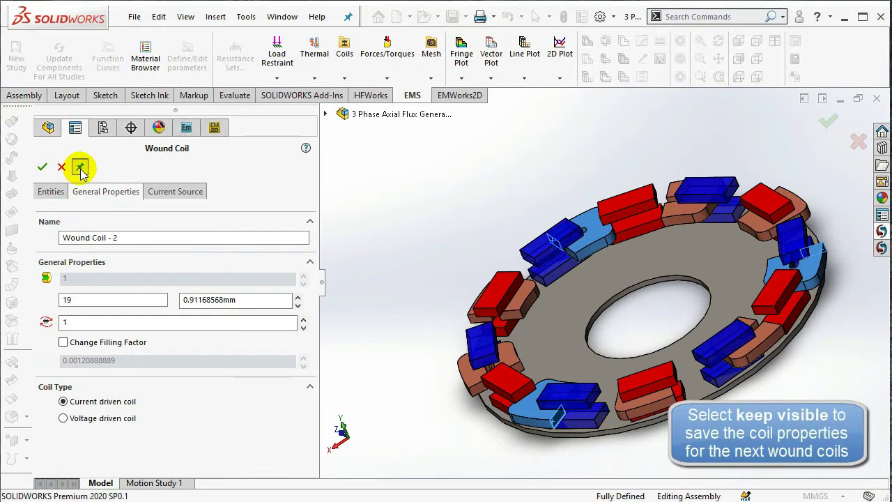
click(65, 322)
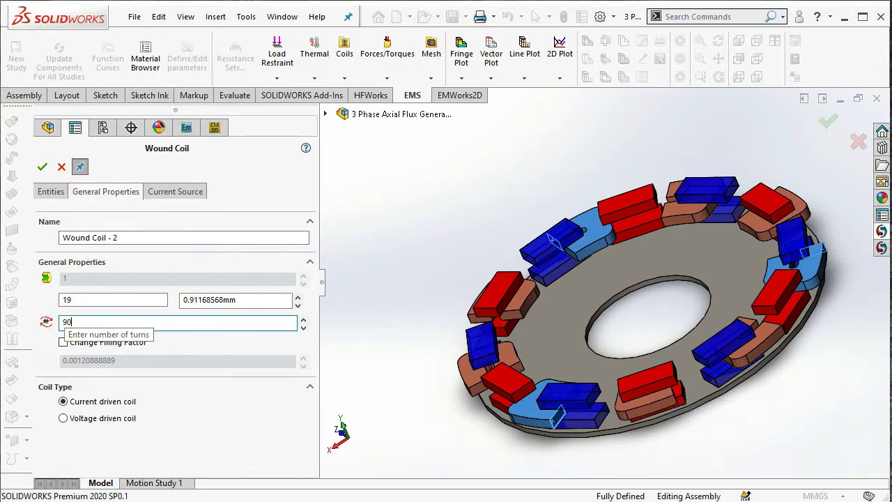
click(72, 343)
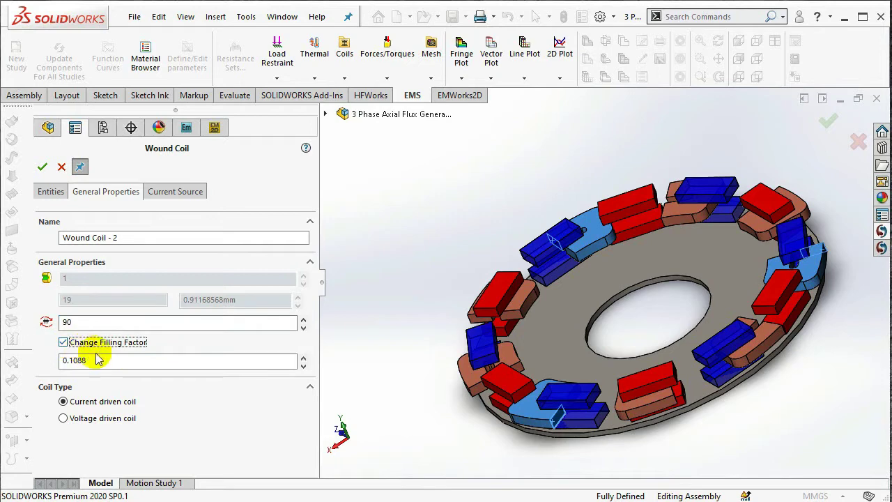
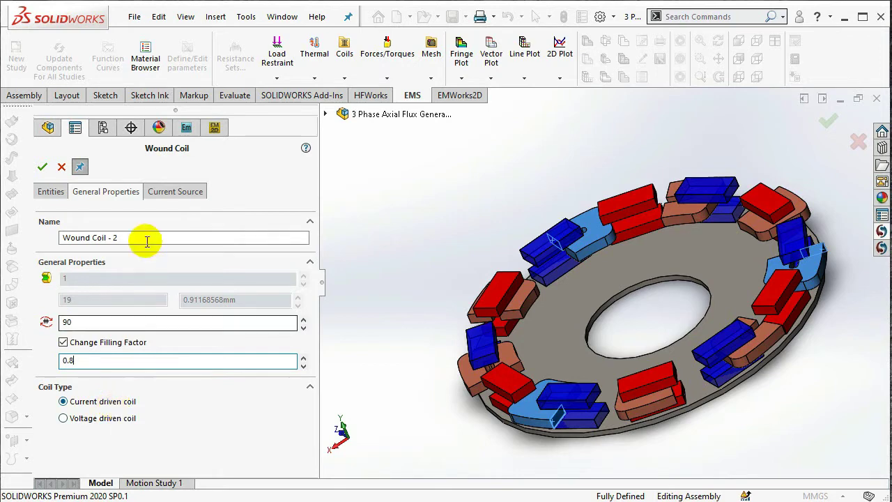
Check the second-phase wound coil's DC Current Source of 0 A and accept the coil definition
click(169, 192)
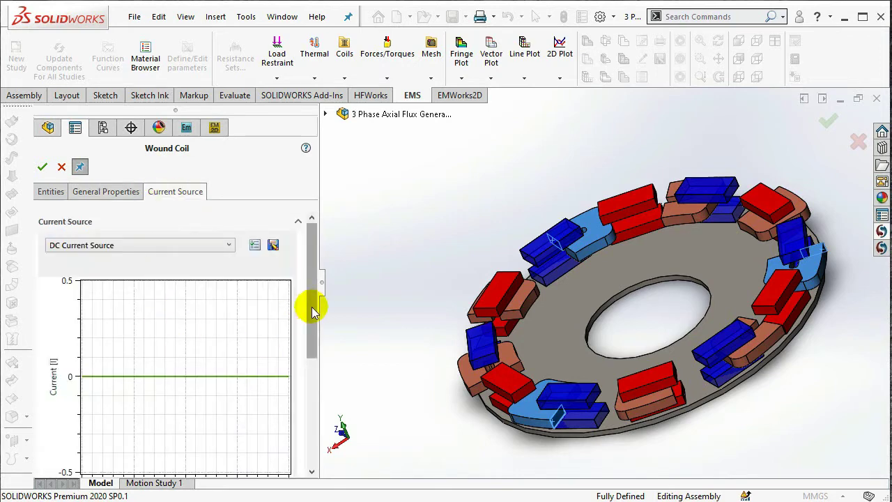
drag(313, 305, 313, 418)
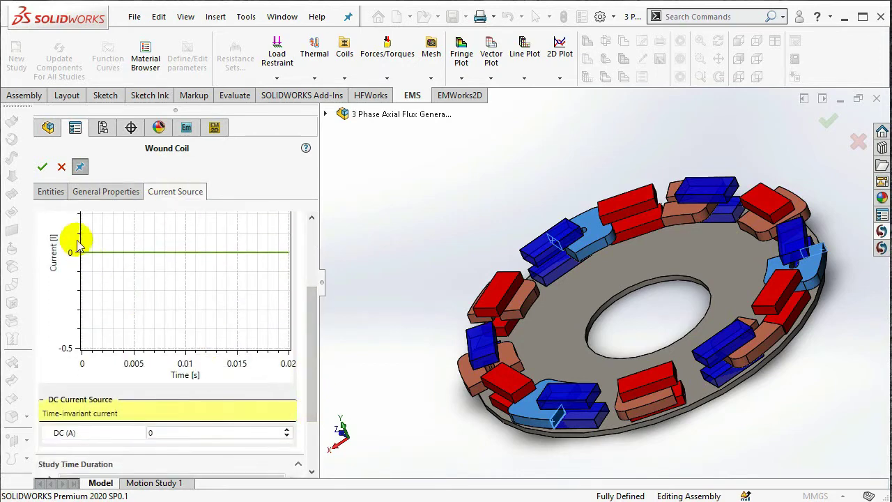
scroll(44, 164, up, 3)
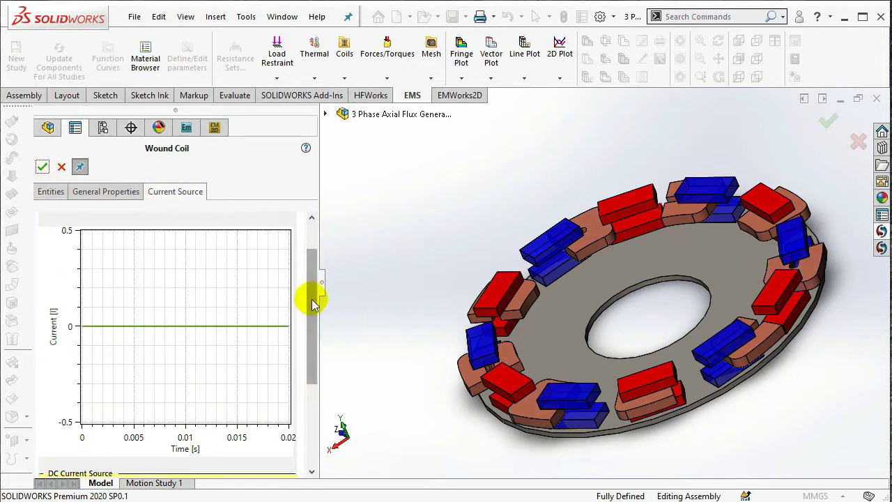
Start a third wound coil with the third-phase coils Coil_12p-01<5>, <8> and <2> as its entities
drag(309, 295, 325, 235)
click(52, 193)
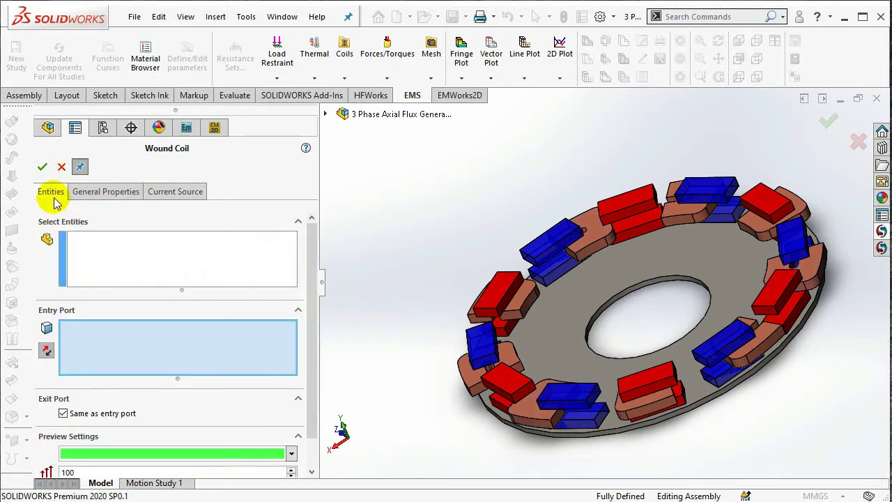
click(327, 114)
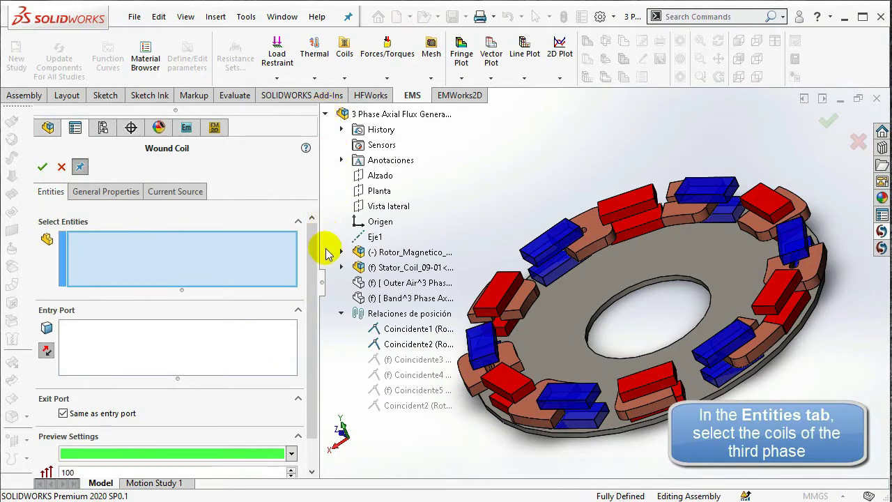
click(341, 267)
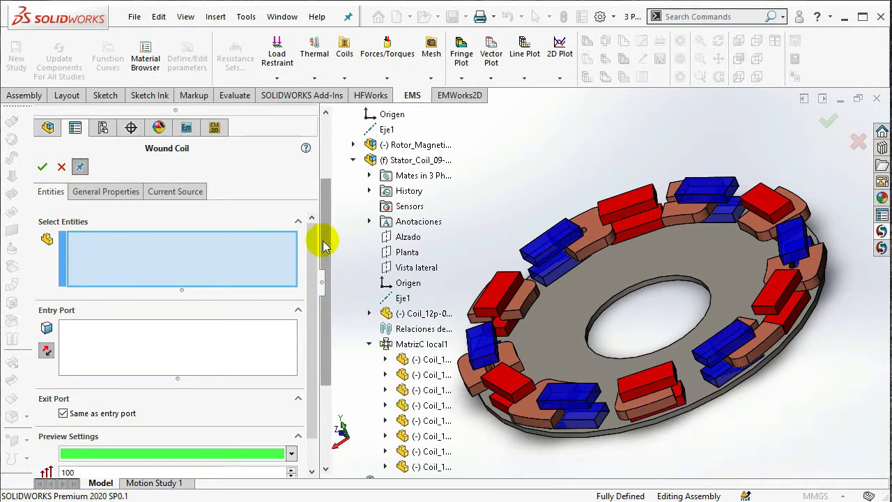
scroll(330, 297, down, 1)
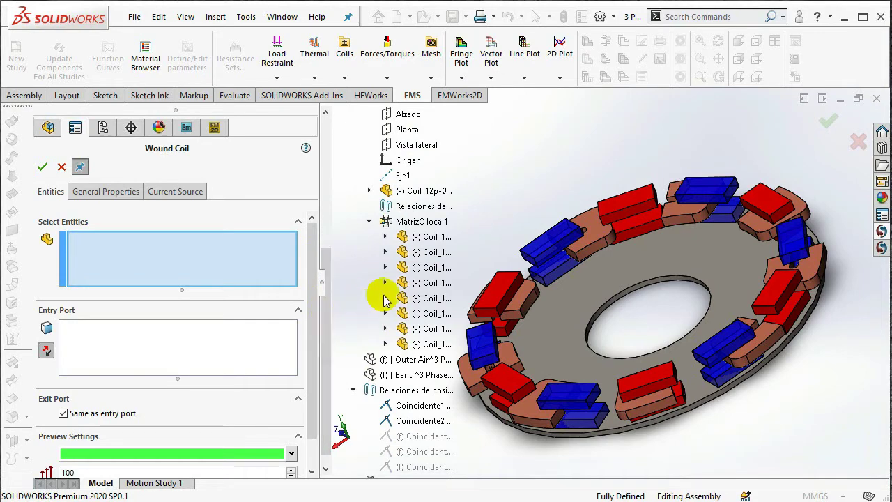
click(416, 285)
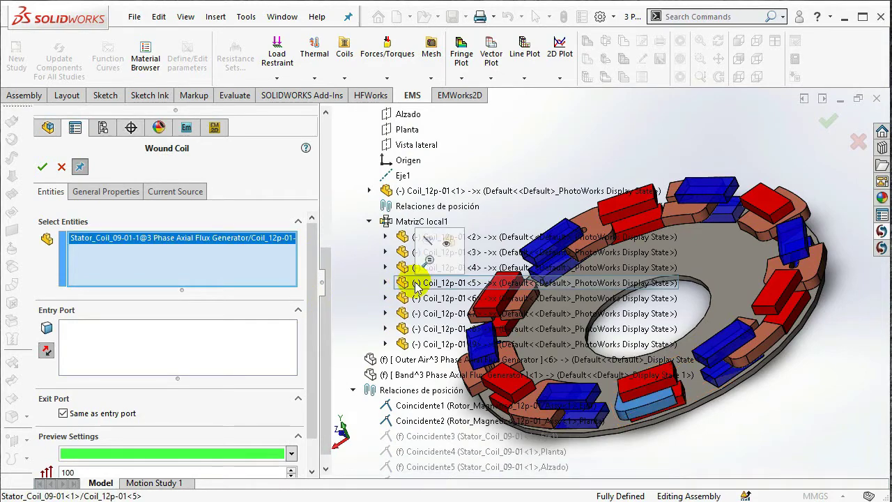
click(414, 331)
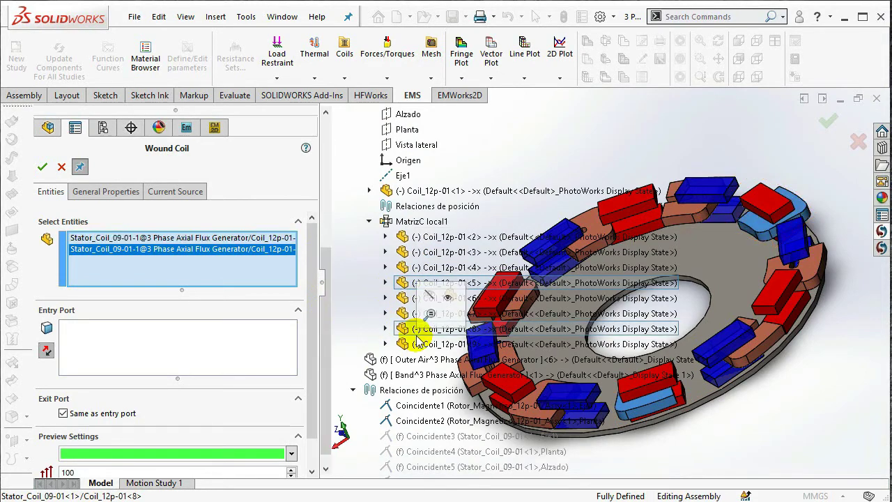
click(428, 240)
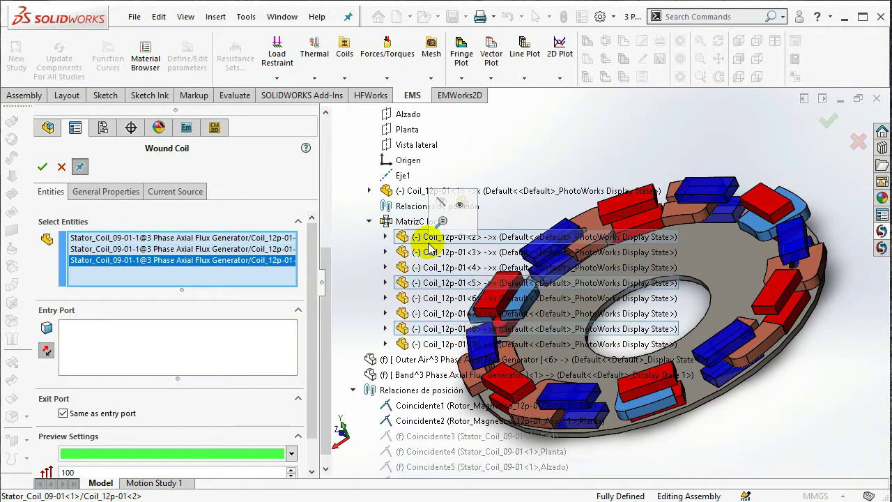
Set the matching faces of Coil_12p-01-8, -2 and -5 as the third-phase entry port, with the exit port same as the entry port
click(150, 352)
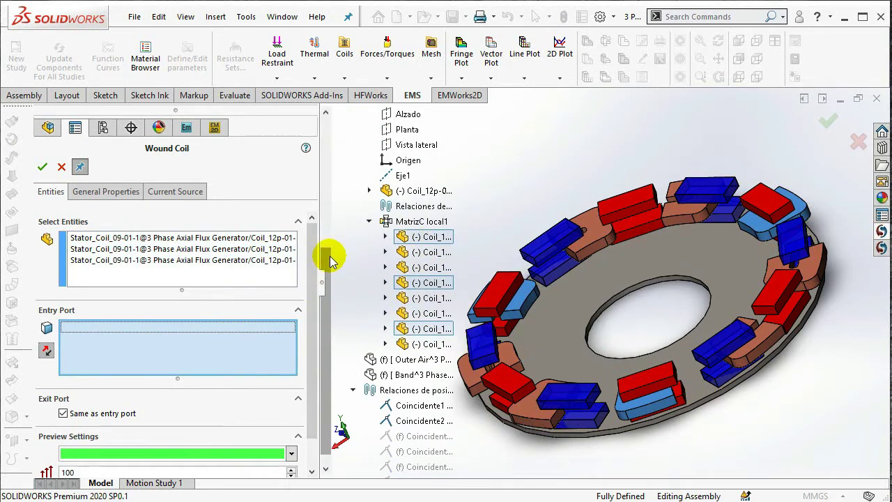
drag(325, 253, 333, 134)
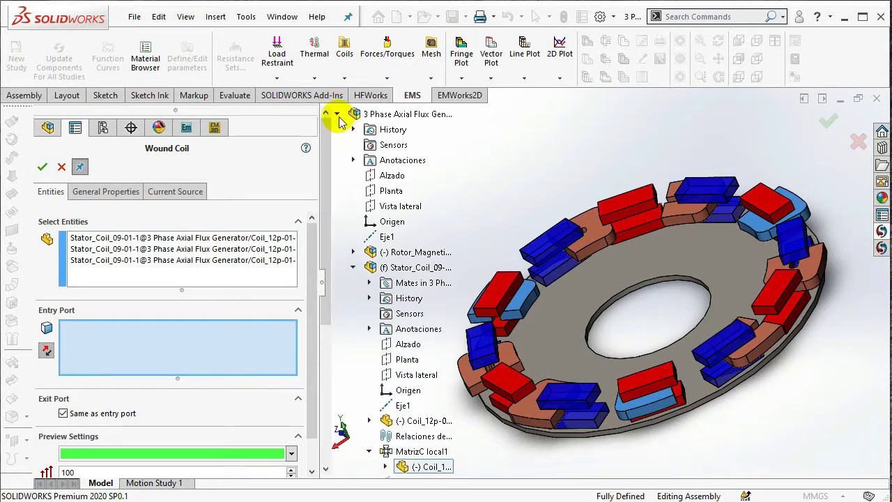
click(337, 113)
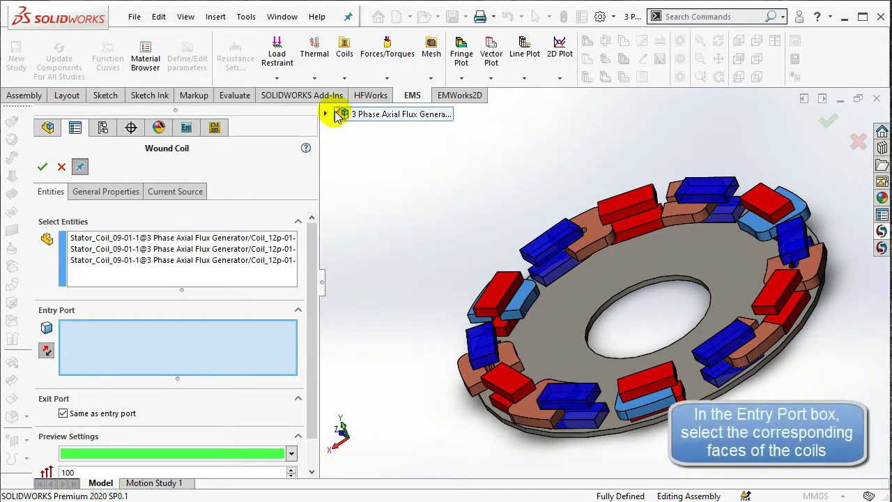
middle_drag(802, 188, 863, 261)
middle_drag(760, 173, 781, 226)
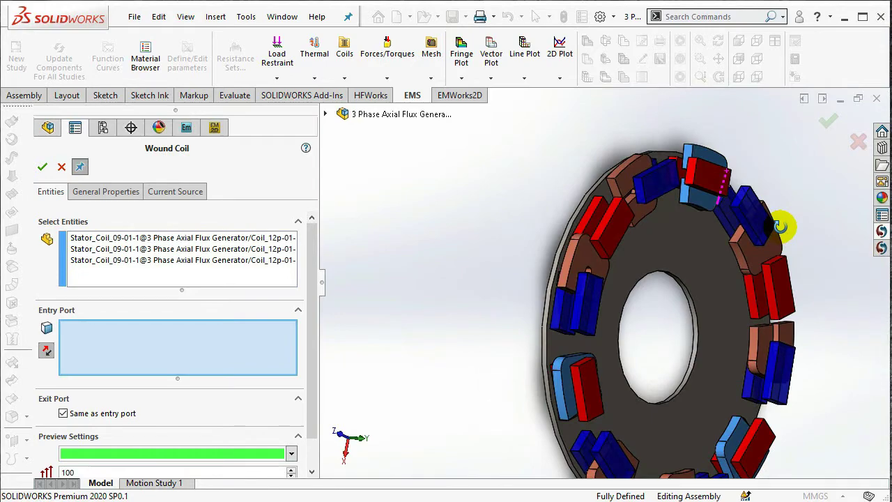
click(688, 159)
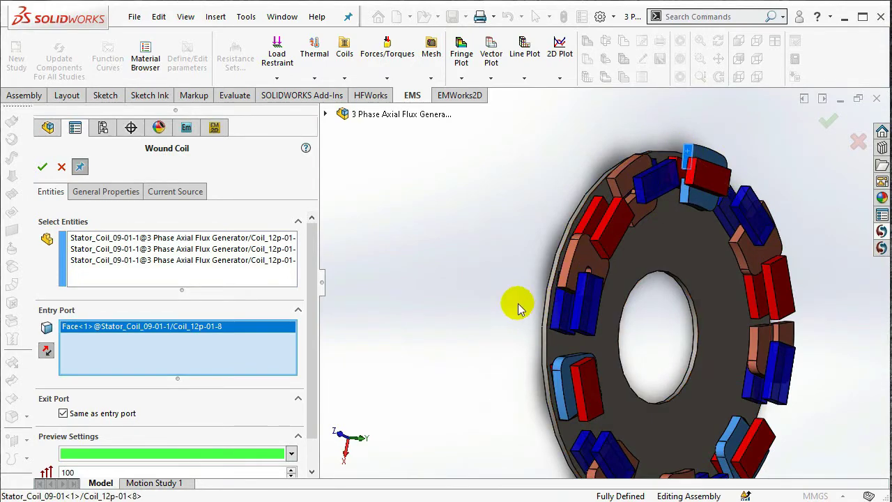
middle_drag(518, 303, 458, 119)
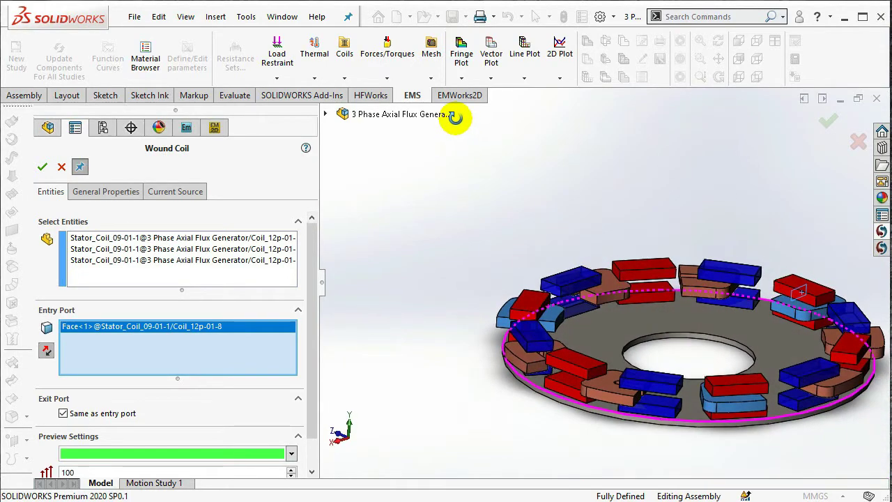
click(500, 323)
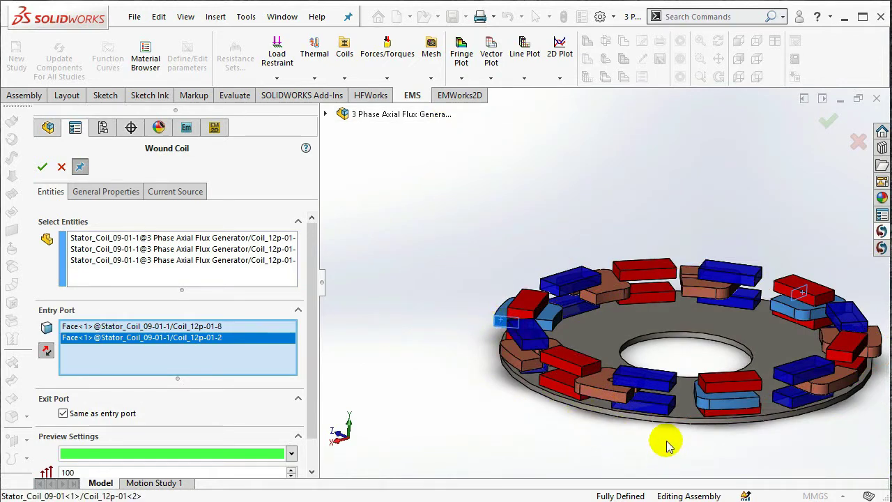
middle_drag(667, 446, 582, 436)
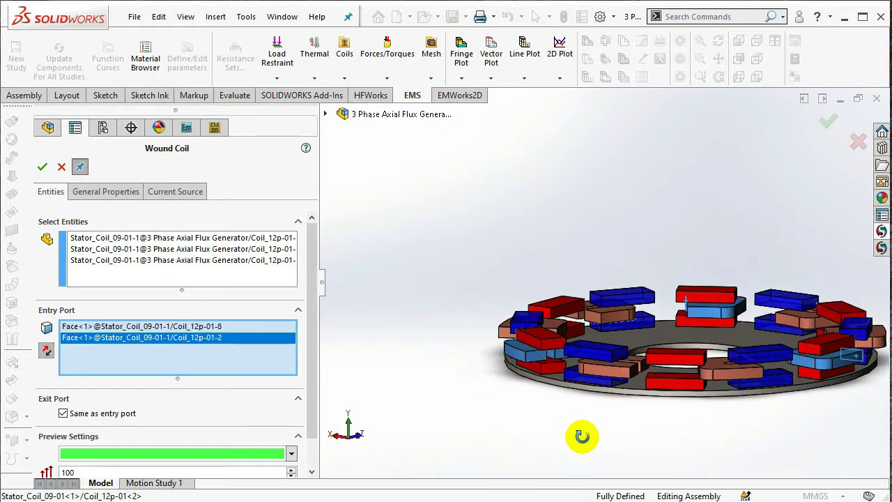
click(539, 358)
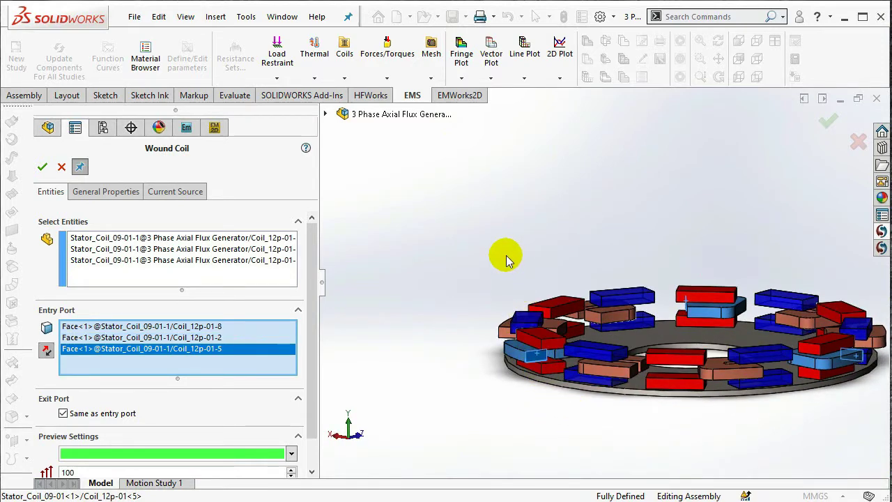
middle_drag(508, 255, 516, 307)
click(513, 300)
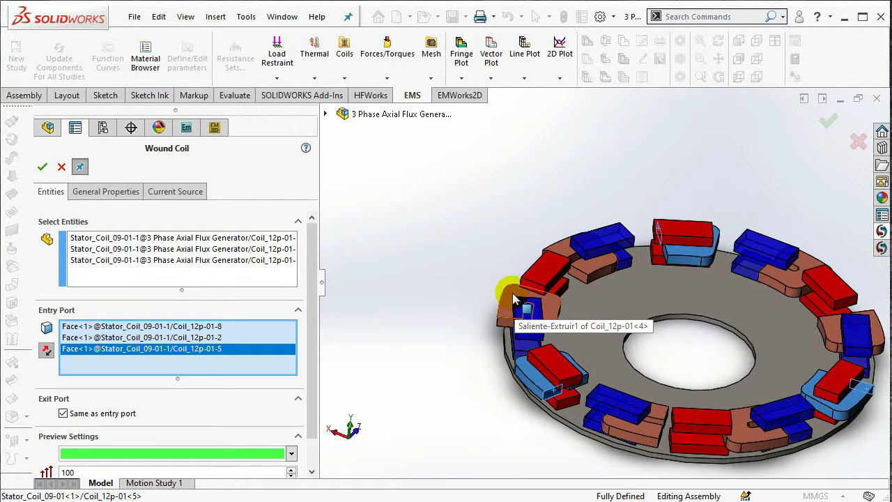
Accept the third-phase coil with the retained 90 turns, 0.8 filling factor and DC Current Source, and save the study
click(111, 192)
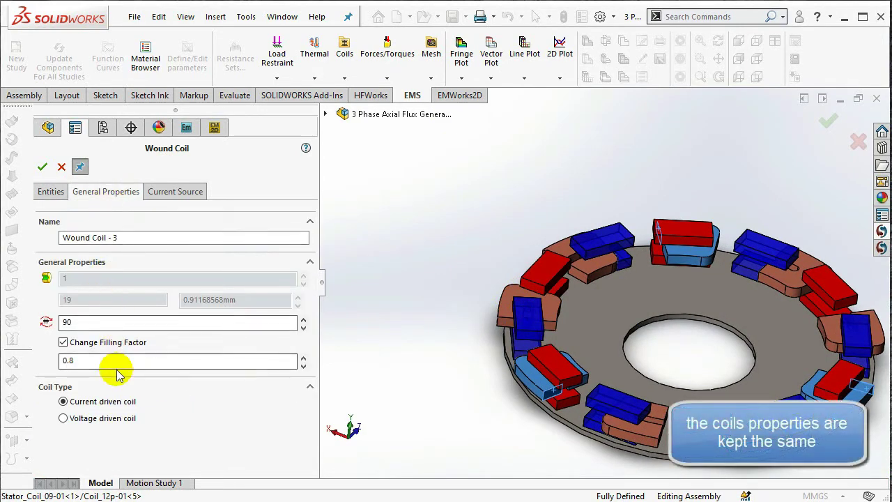
click(175, 193)
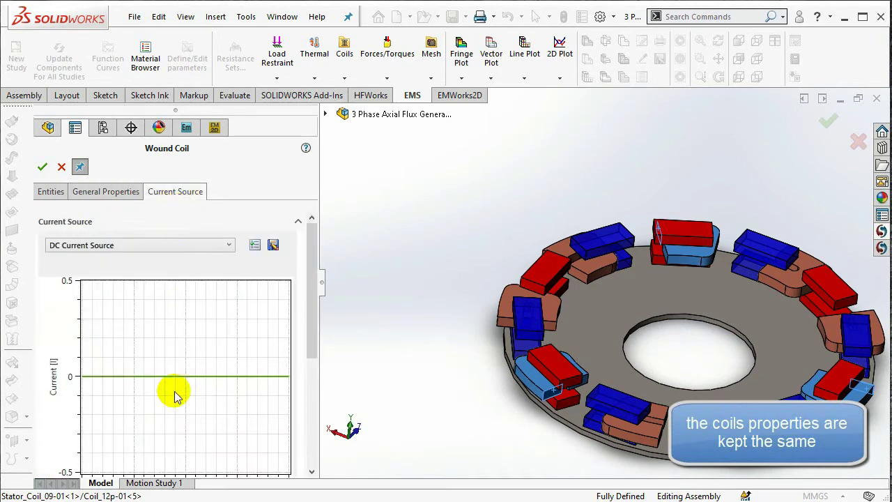
click(42, 168)
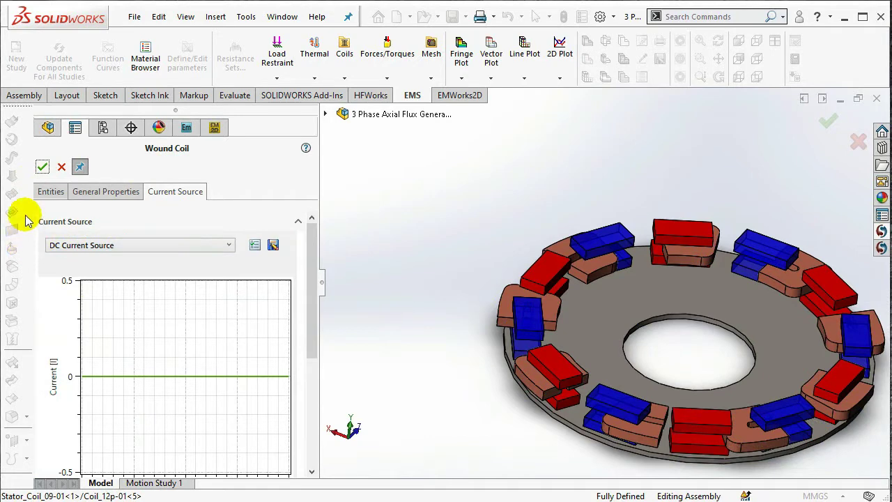
click(60, 168)
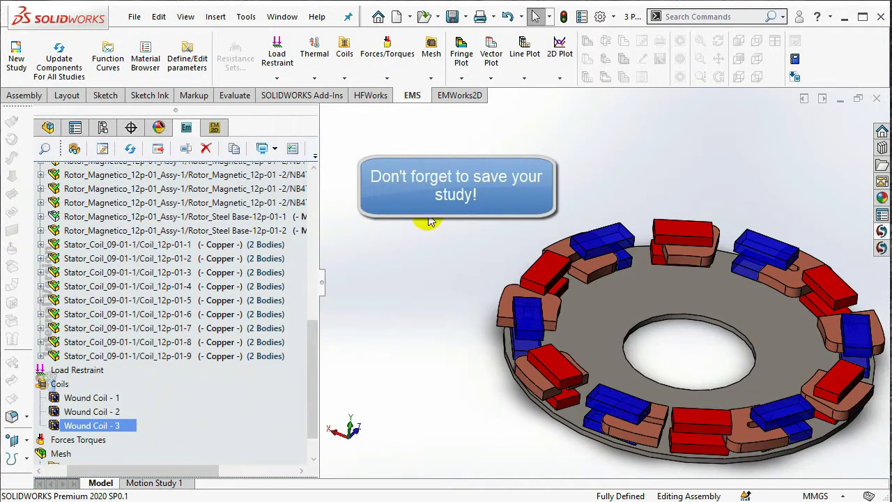
click(452, 16)
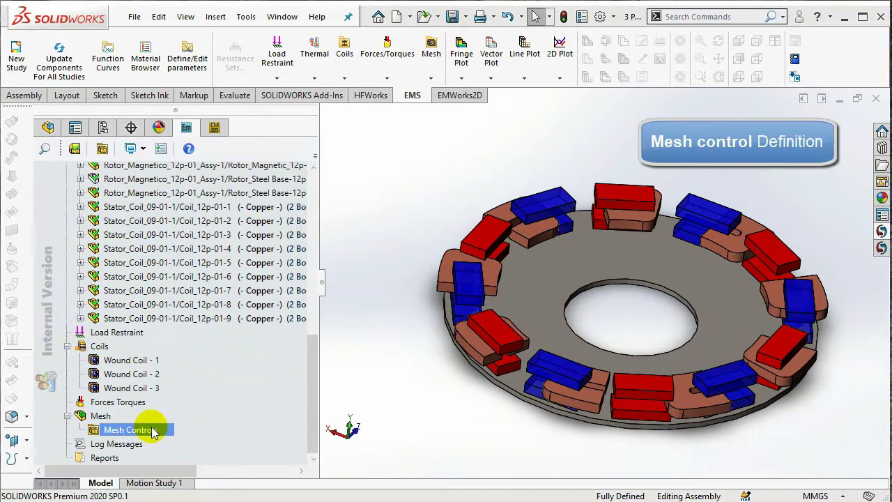
Start a new mesh control, expand the Rotor_Magnetico assembly and make the component selection active
right_click(154, 432)
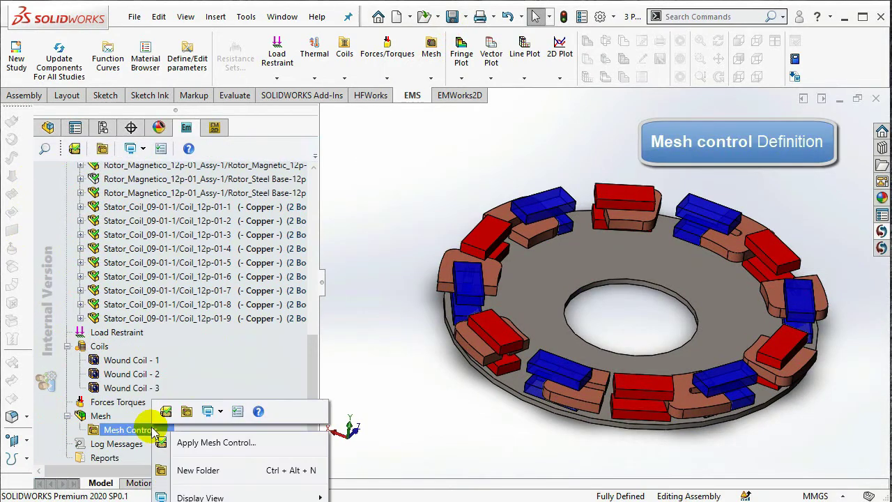
click(214, 444)
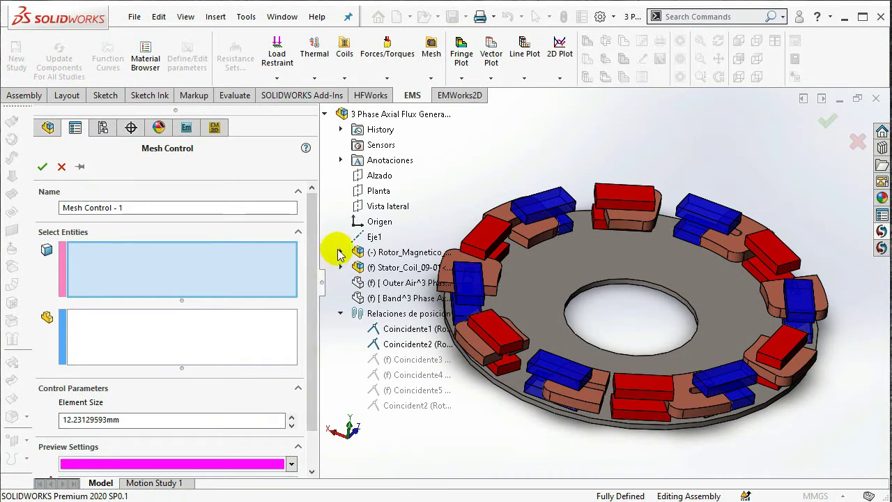
click(342, 254)
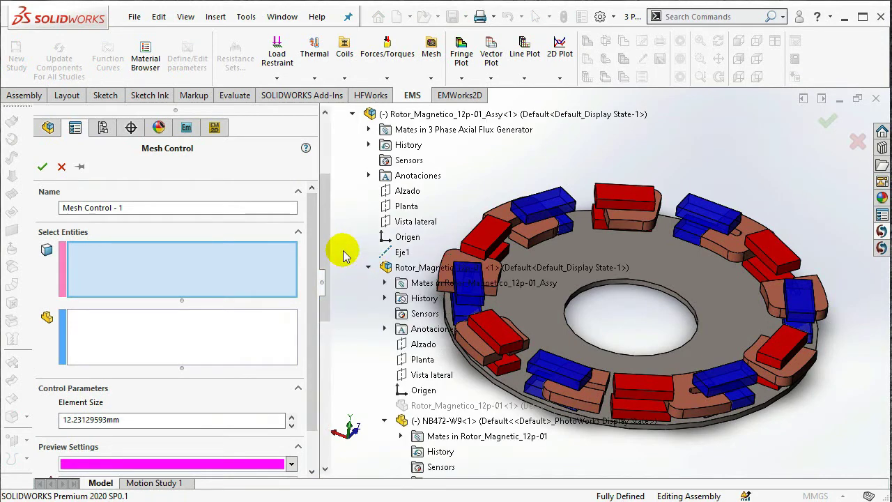
click(279, 328)
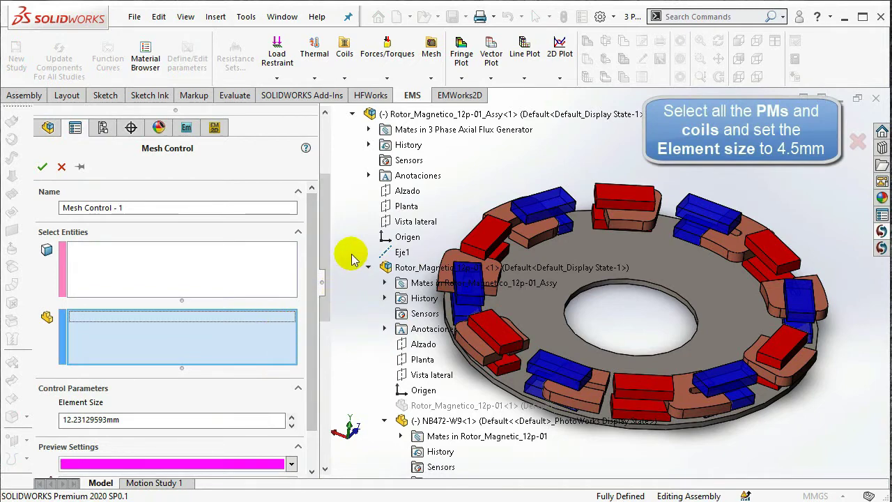
Add the first magnetic rotor's magnets NB472-W9<1> through <12>, including those in its MatrizC local1 pattern, to the mesh control
drag(325, 244, 331, 321)
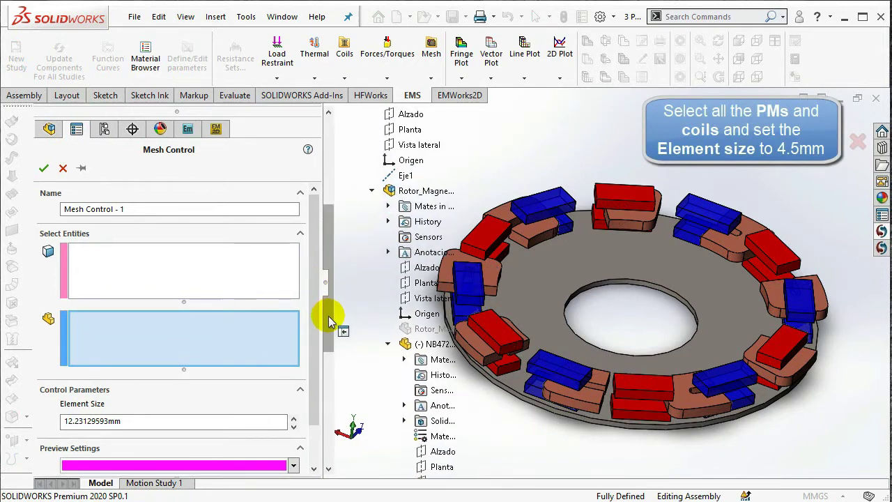
scroll(331, 320, down, 5)
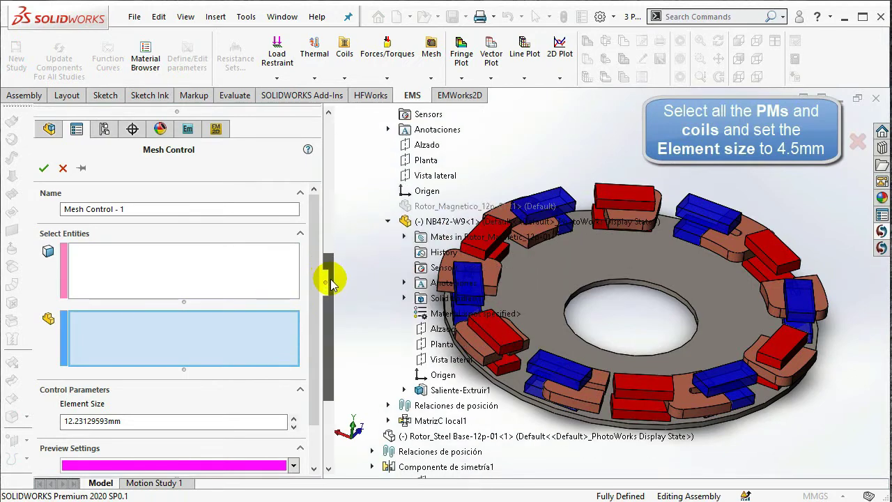
drag(332, 292, 332, 298)
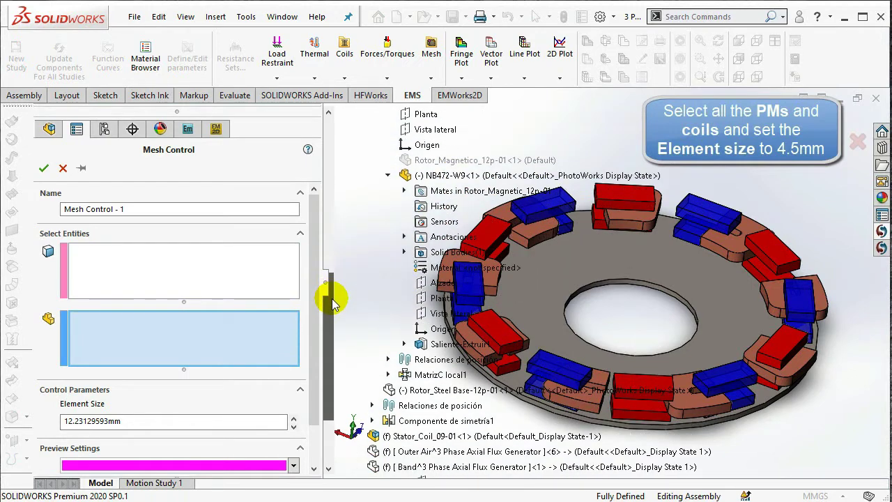
scroll(332, 302, down, 1)
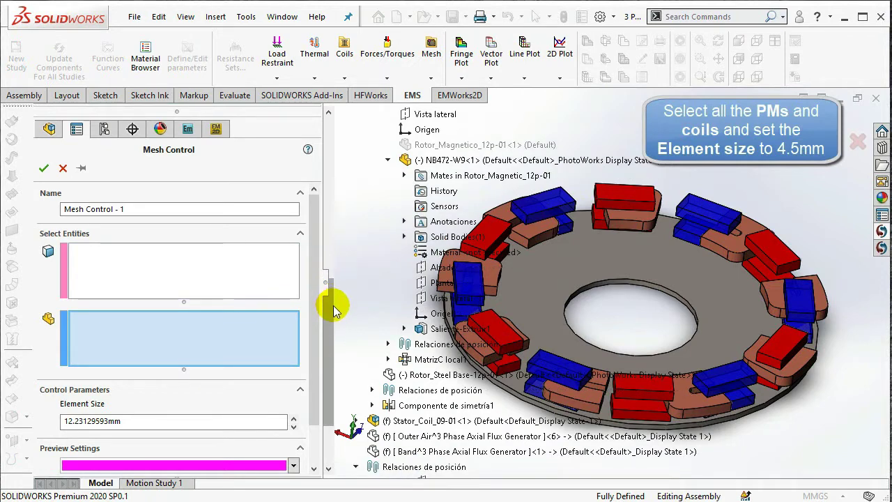
click(449, 161)
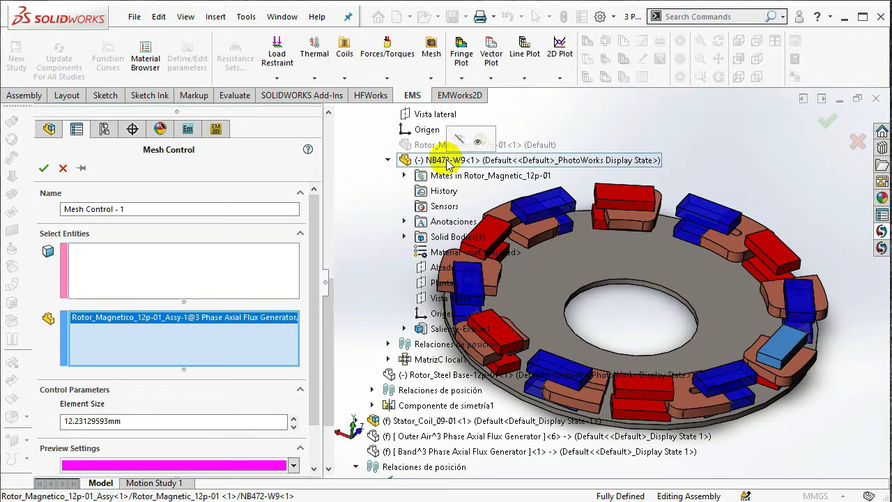
click(389, 359)
scroll(328, 349, down, 3)
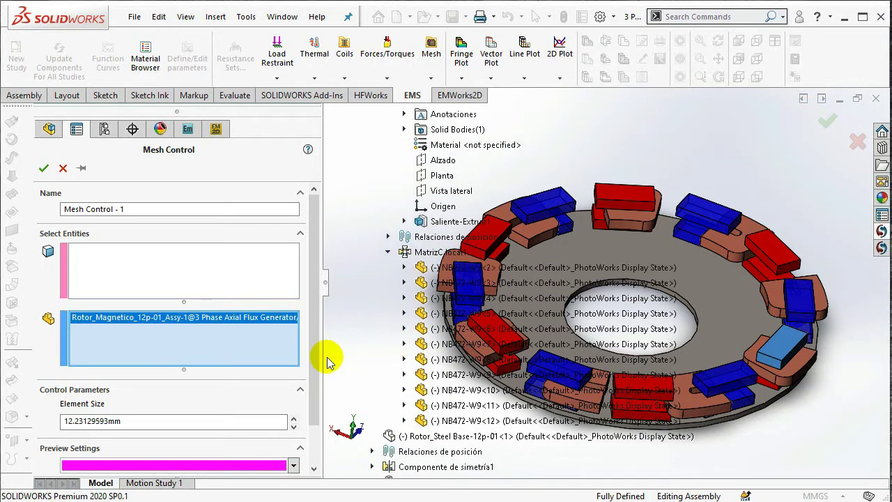
click(451, 207)
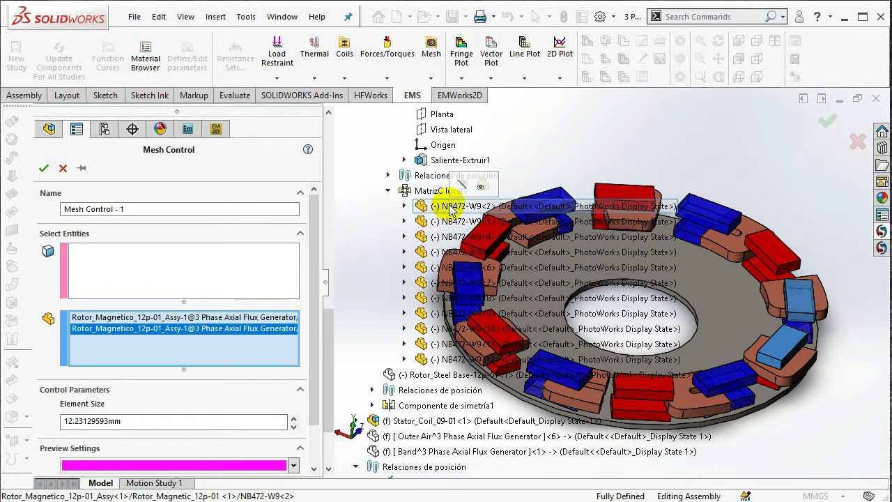
shift+click(433, 358)
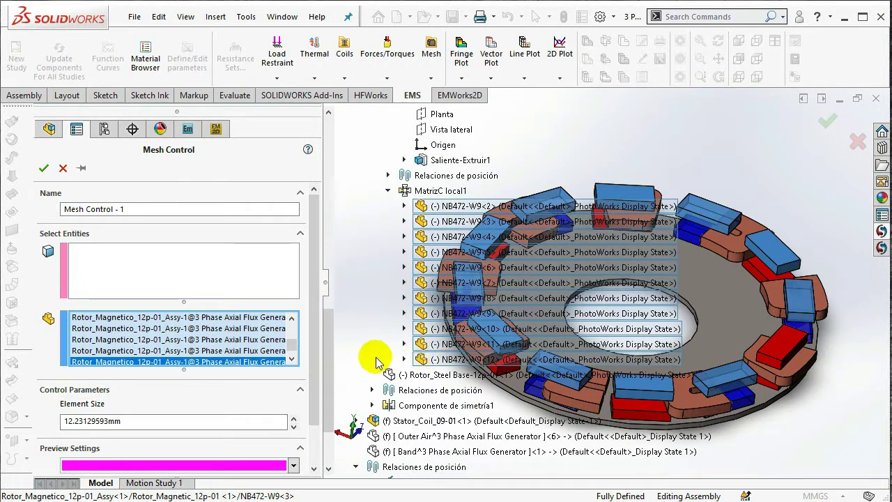
Add the mirrored rotor Rotor_Magnetic_12p-01<2>'s magnets, including NB472-W9<2> through <12> in its local pattern, to the mesh control
drag(329, 349, 334, 398)
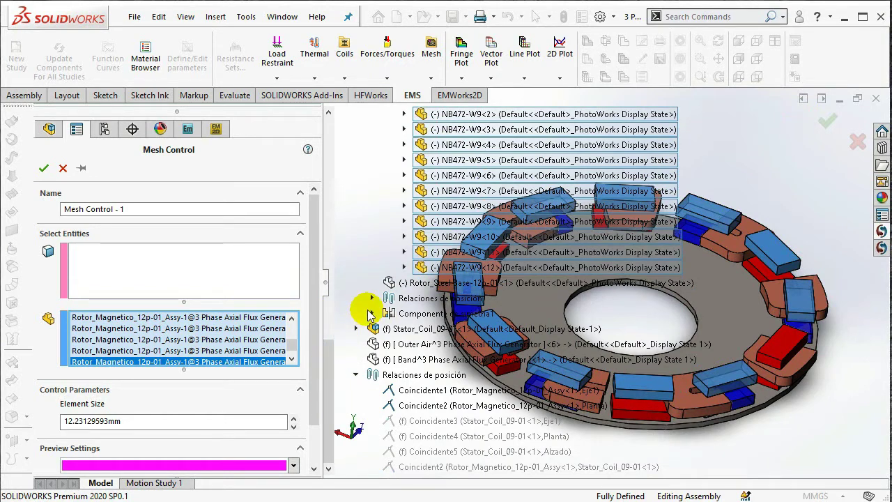
click(372, 314)
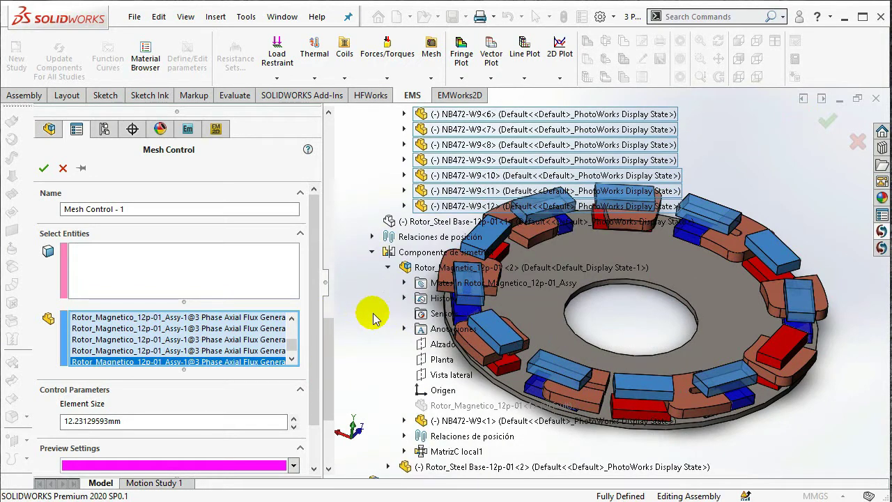
scroll(384, 305, down, 3)
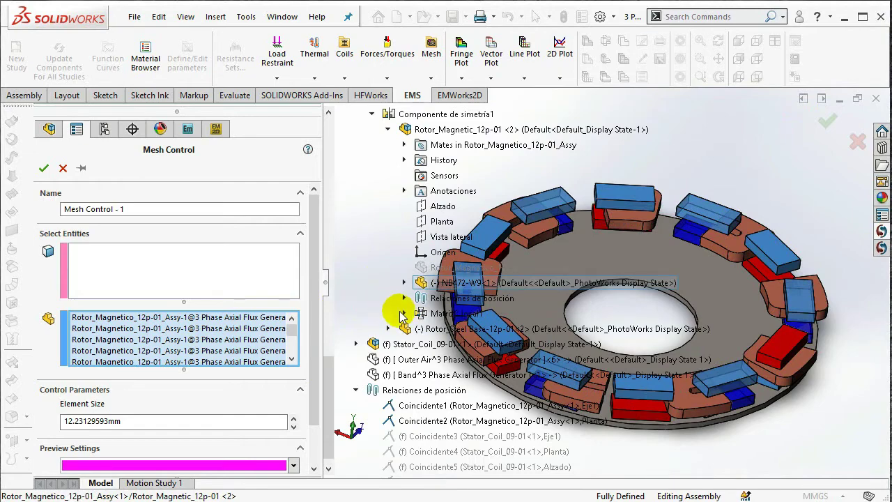
click(406, 314)
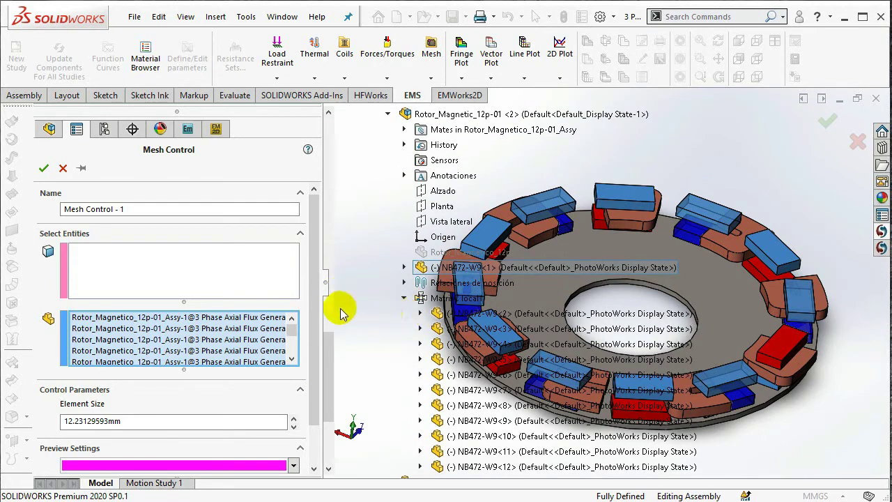
scroll(328, 339, down, 3)
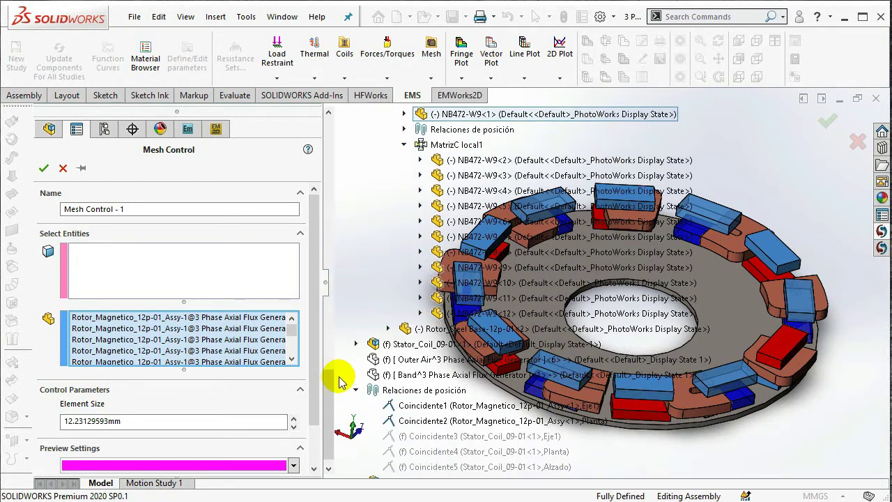
click(438, 160)
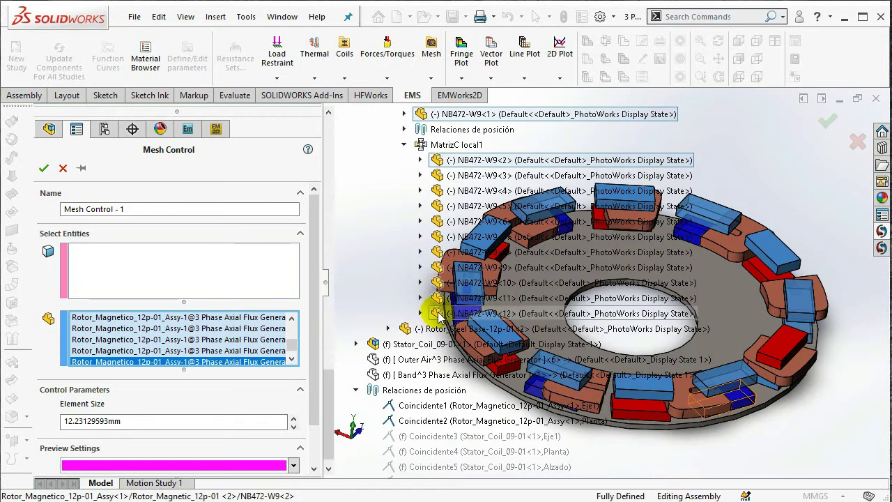
shift+click(437, 314)
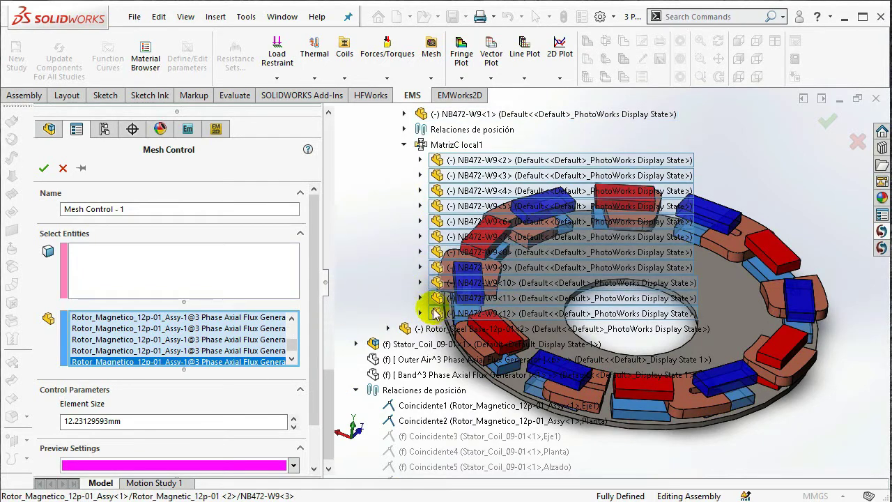
Add the stator coils Coil_12p-01<1> through <9> to the mesh control and accept it with a 4.5 mm element size
click(356, 343)
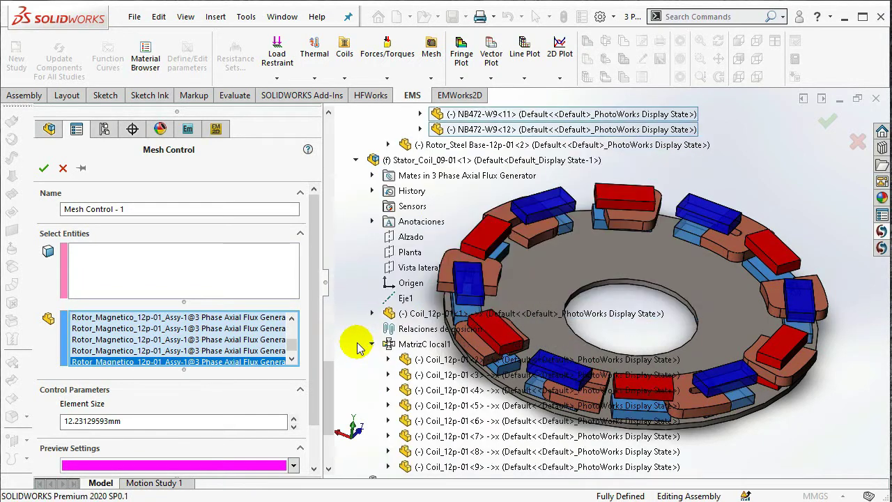
scroll(332, 397, down, 4)
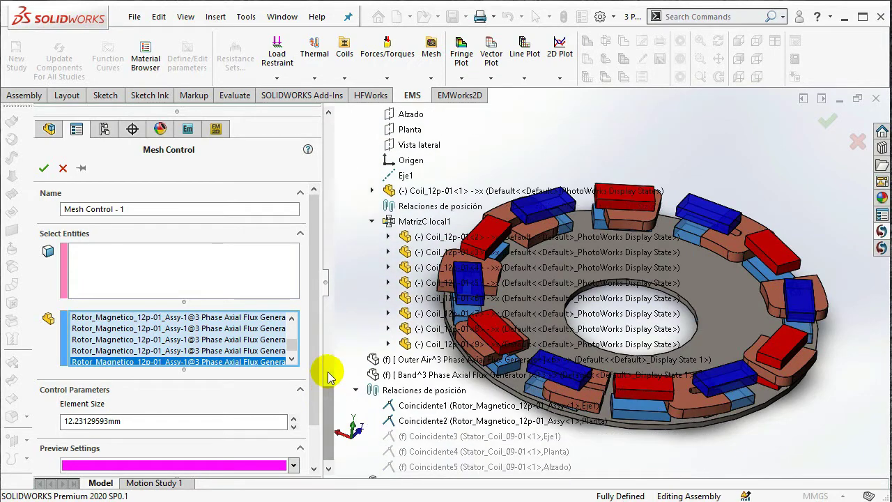
click(417, 193)
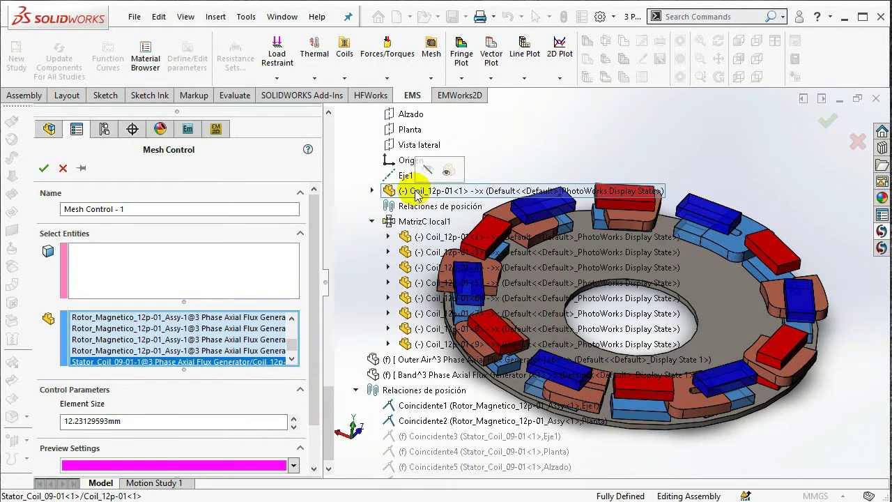
click(417, 237)
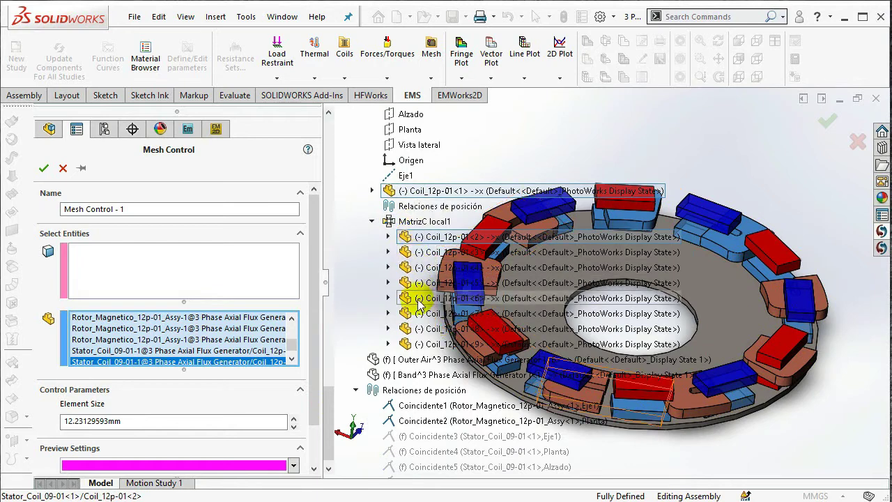
shift+click(417, 344)
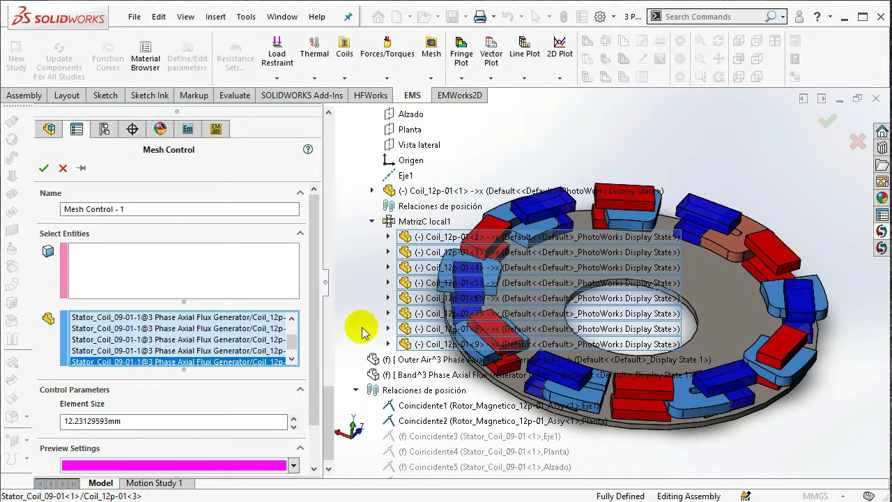
drag(149, 420, 68, 419)
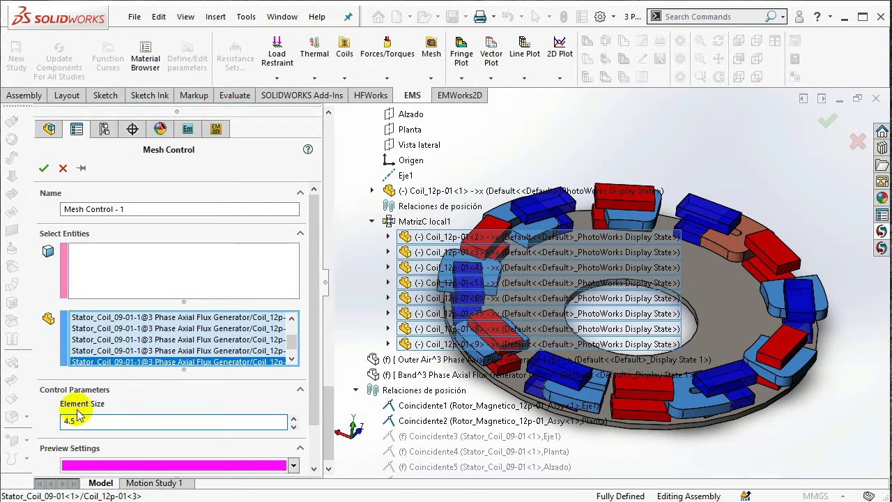
click(43, 169)
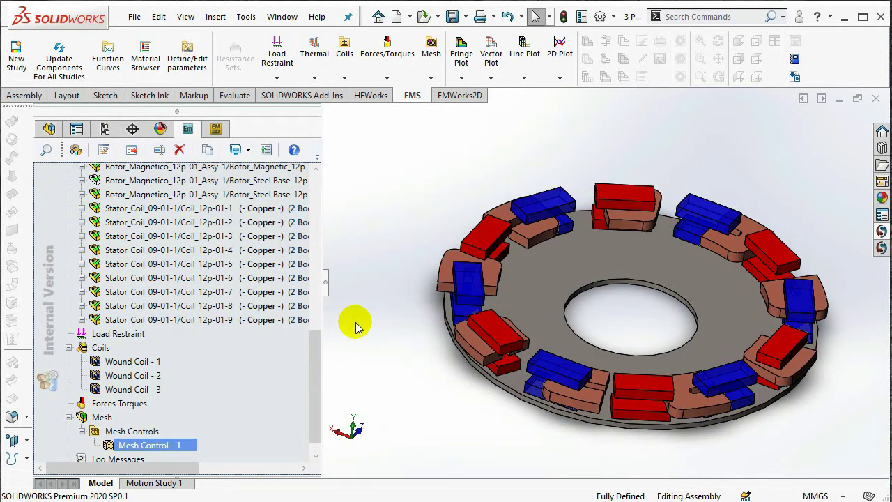
Create a second mesh control on the upper and lower rotor steel bases with a 10 mm element size
right_click(157, 431)
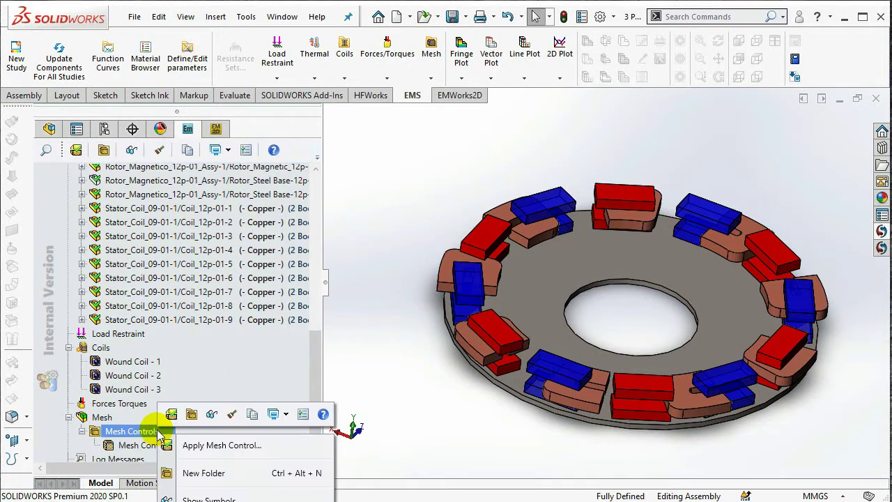
click(189, 445)
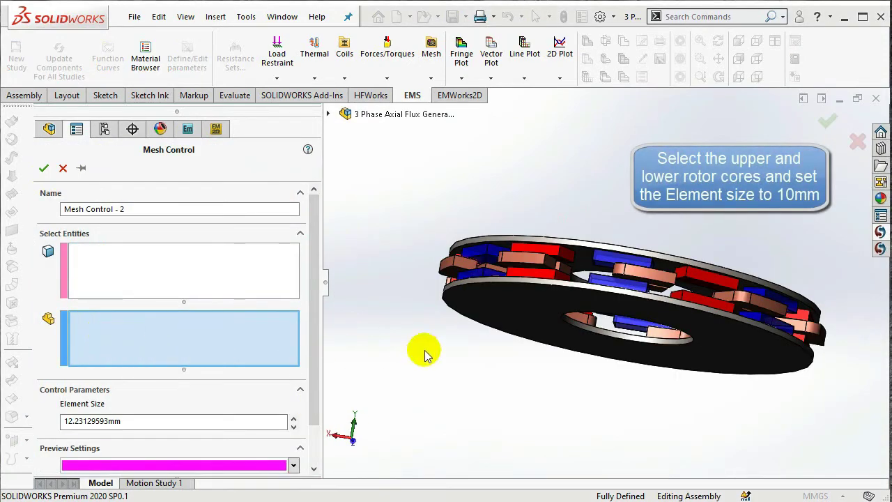
click(514, 334)
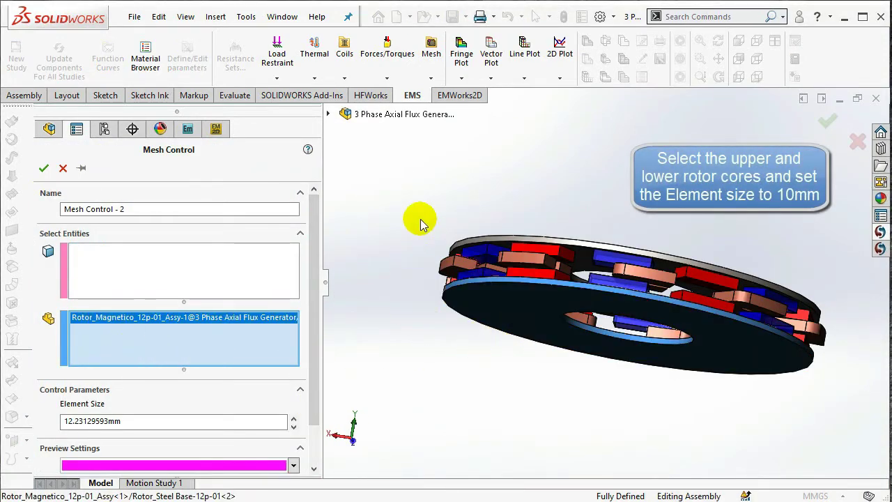
middle_drag(419, 219, 419, 362)
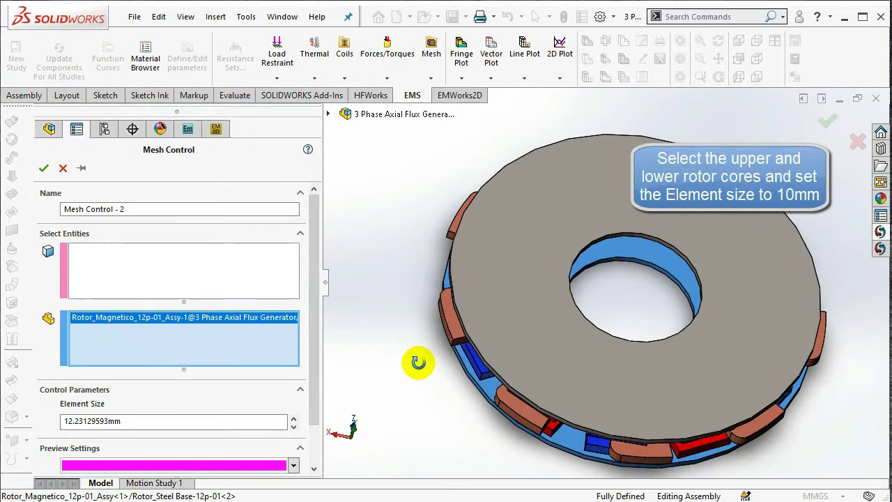
click(522, 271)
drag(314, 311, 309, 329)
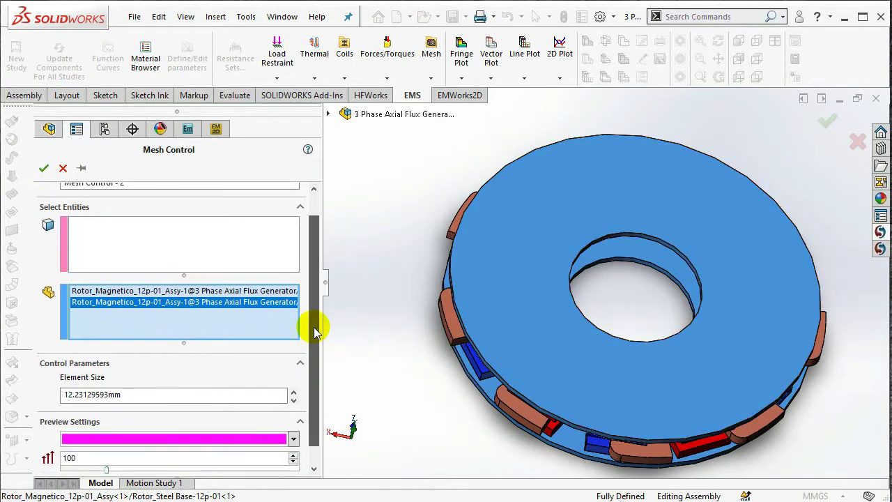
drag(134, 388, 64, 395)
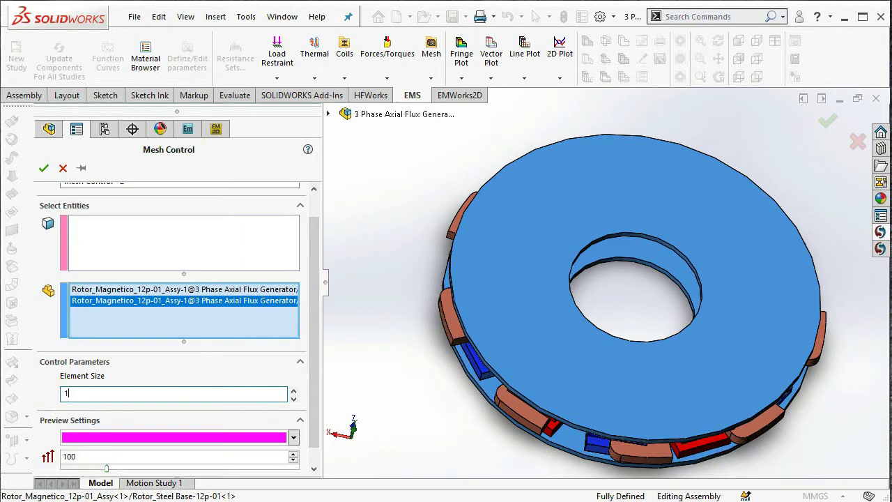
click(49, 171)
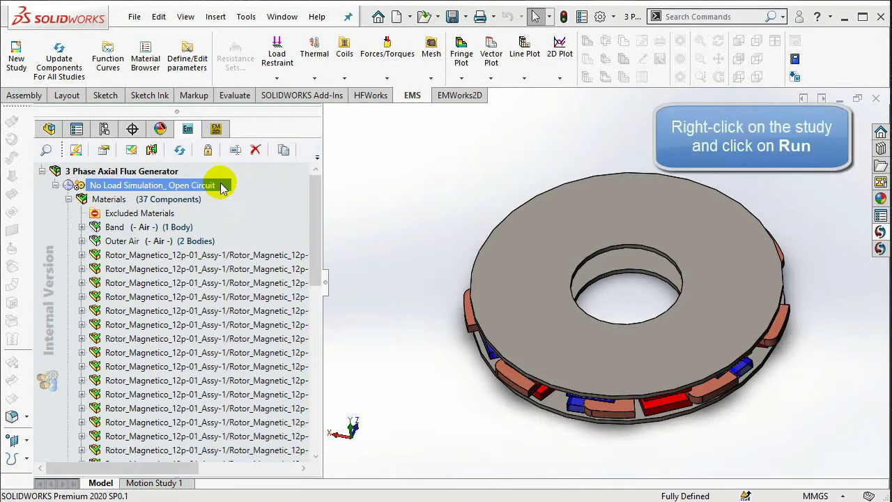
Run the No Load Simulation_ Open Circuit study
right_click(221, 185)
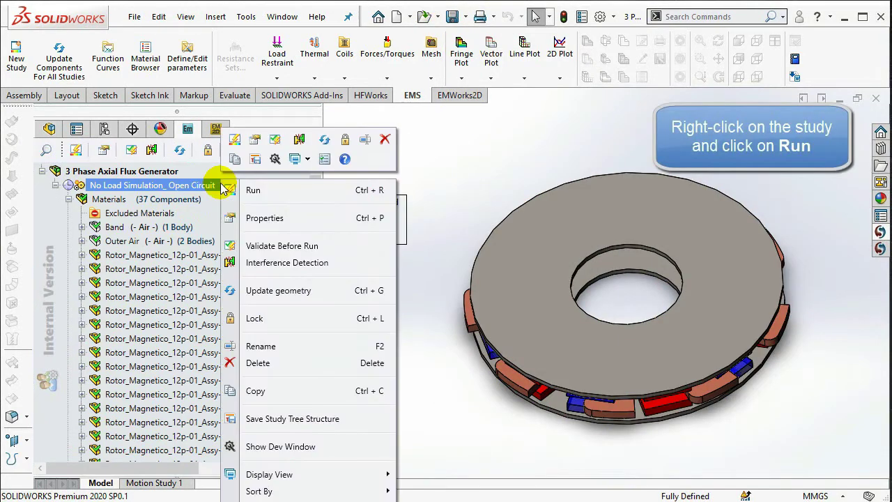
click(262, 189)
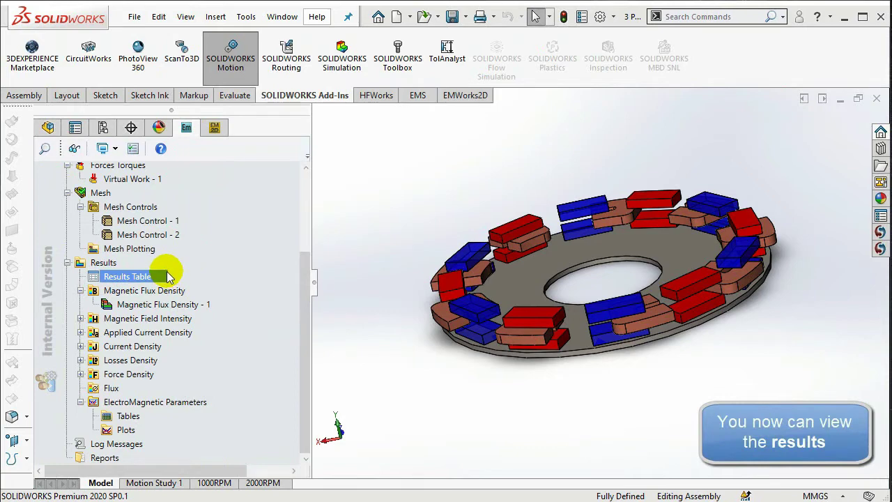
Expand the Magnetic Field Intensity and Applied Current Density results, and view the torque values in the results table
click(81, 319)
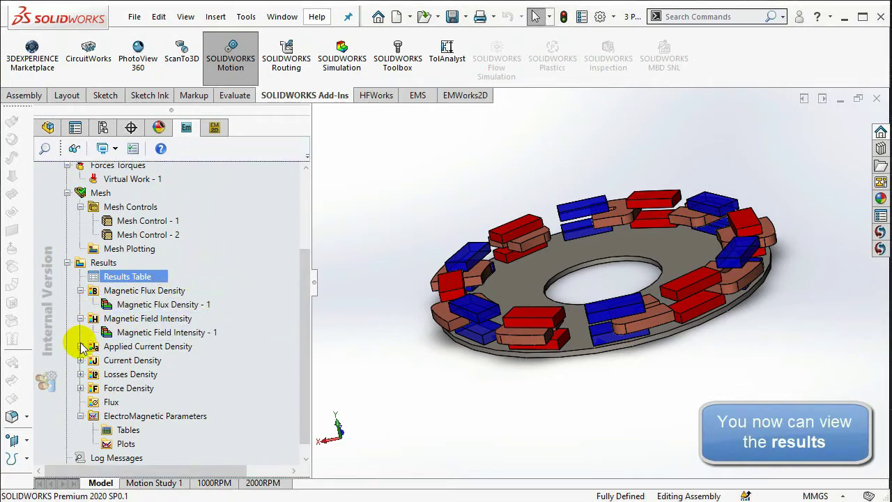
click(81, 347)
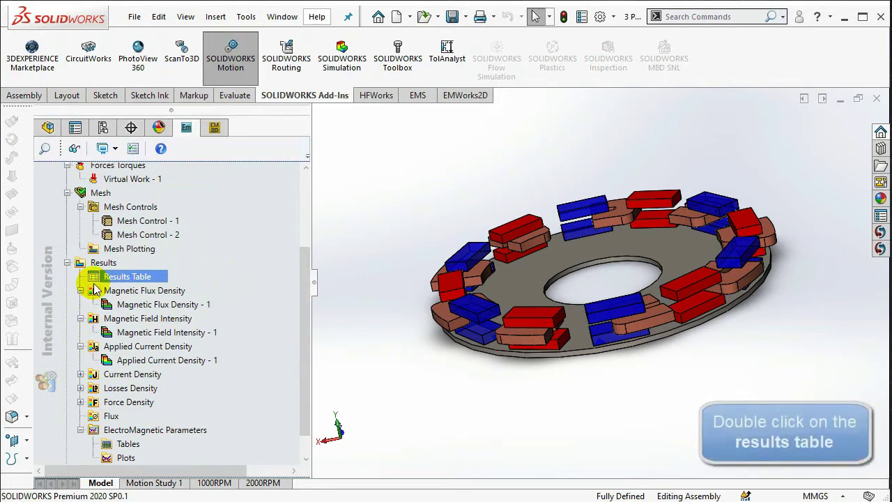
double_click(152, 283)
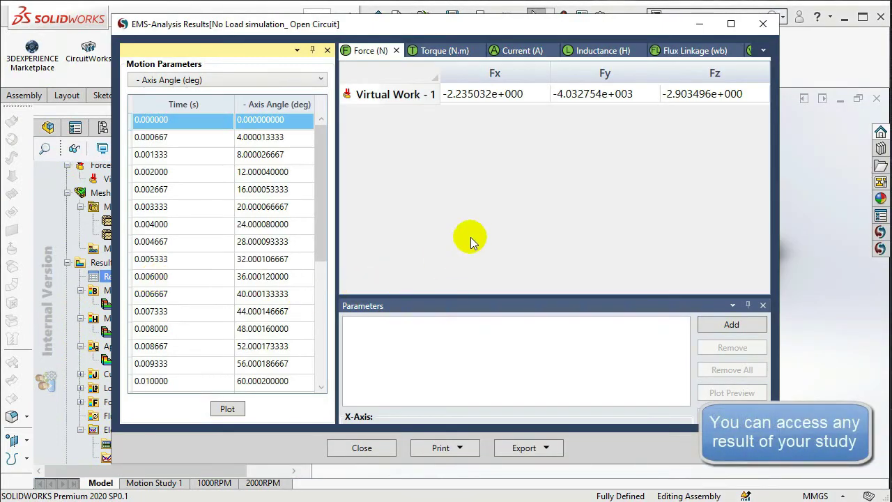
click(452, 51)
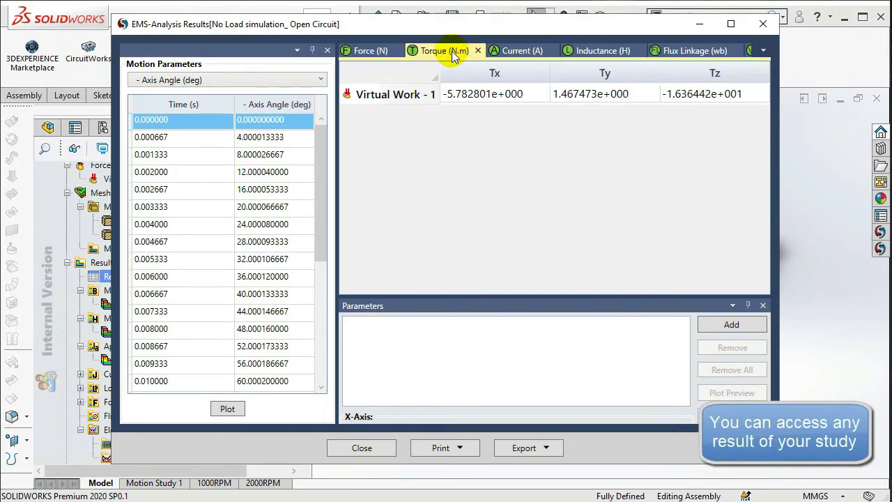
View the current, inductance and flux linkage values in the results table
click(519, 54)
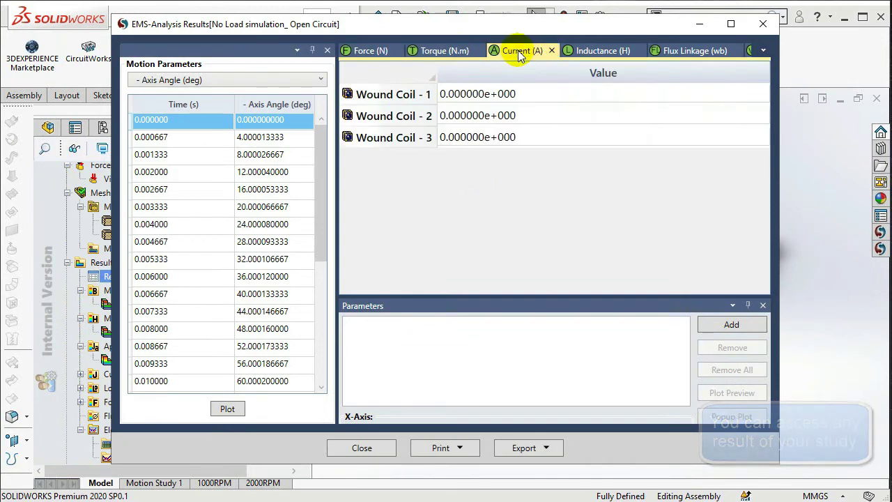
click(596, 52)
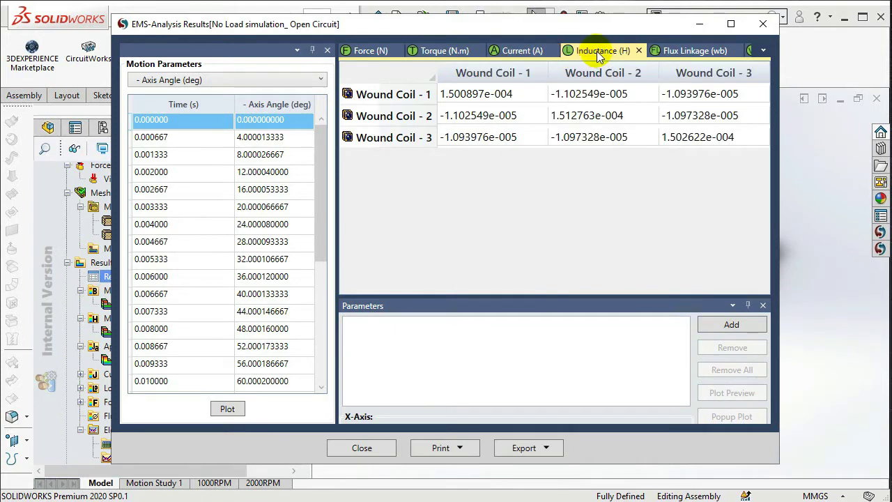
click(690, 53)
click(764, 50)
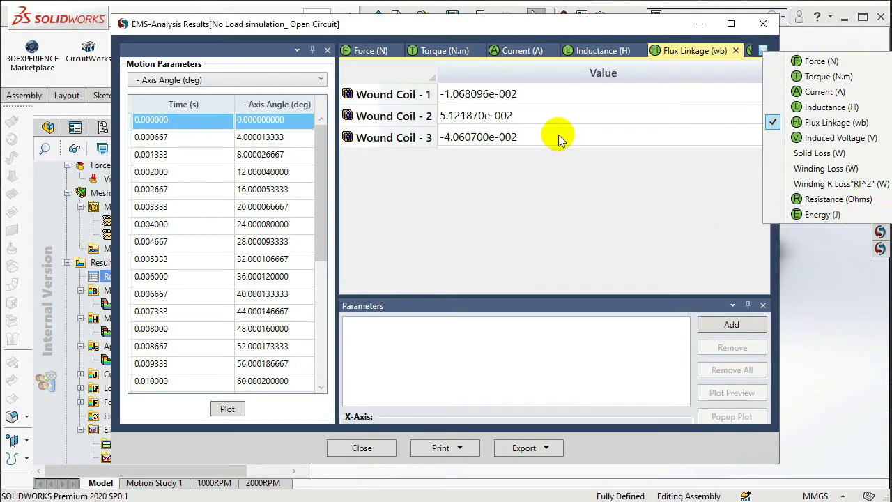
Add the flux linkage of Wound Coil - 1, 2 and 3 to the plot parameters and preview their curves
click(538, 99)
drag(538, 116, 537, 137)
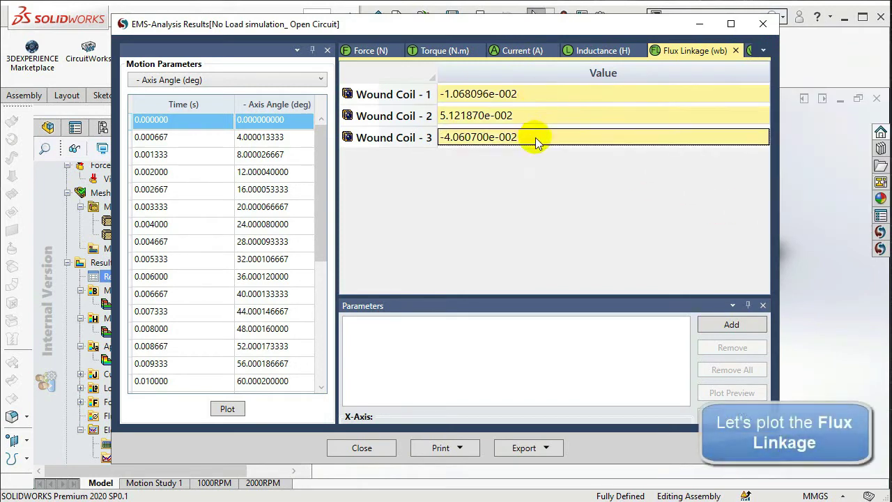
click(729, 325)
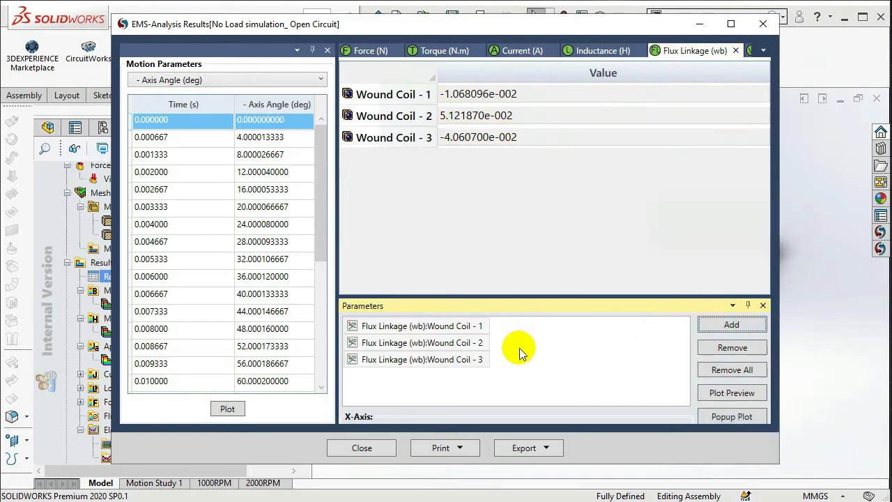
click(732, 395)
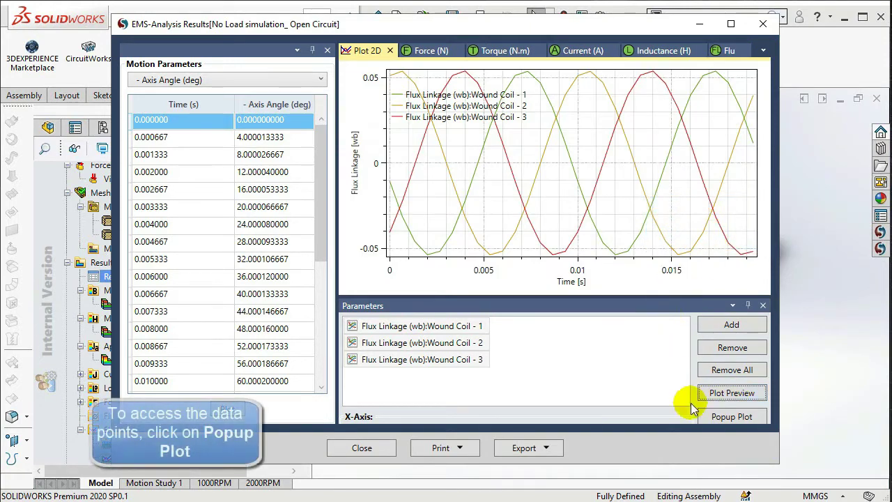
Open the flux linkage curves in a separate chart, examine the listed curve points, and close the chart
click(722, 417)
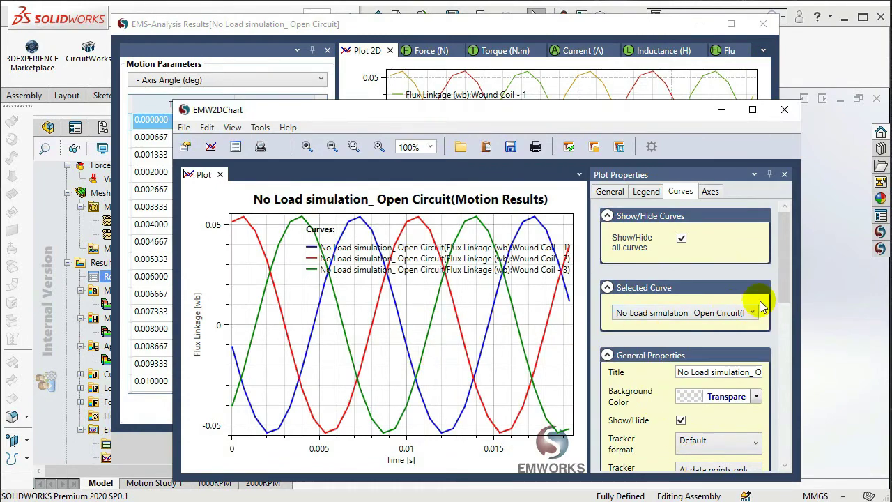
drag(785, 291, 776, 198)
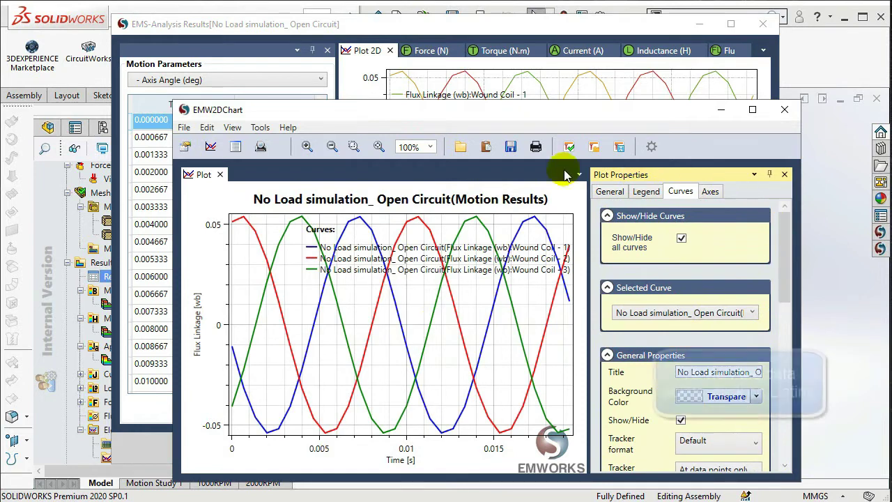
click(236, 147)
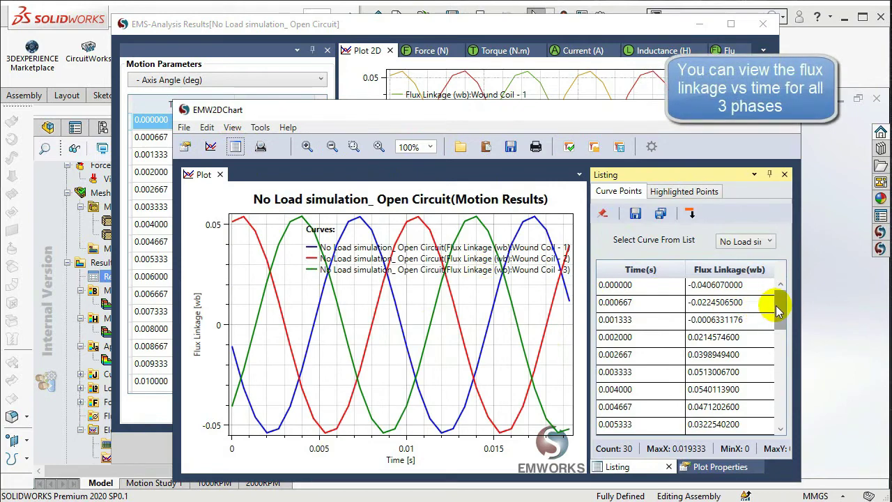
drag(779, 304, 781, 275)
click(767, 242)
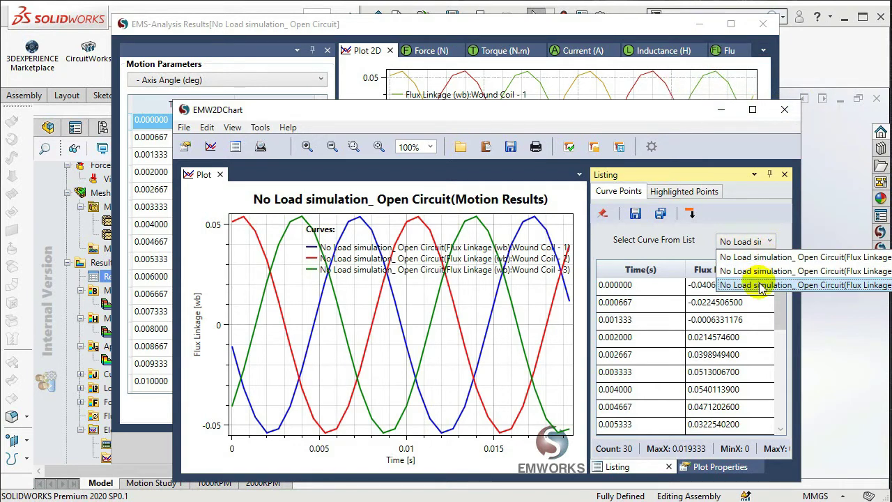
click(786, 315)
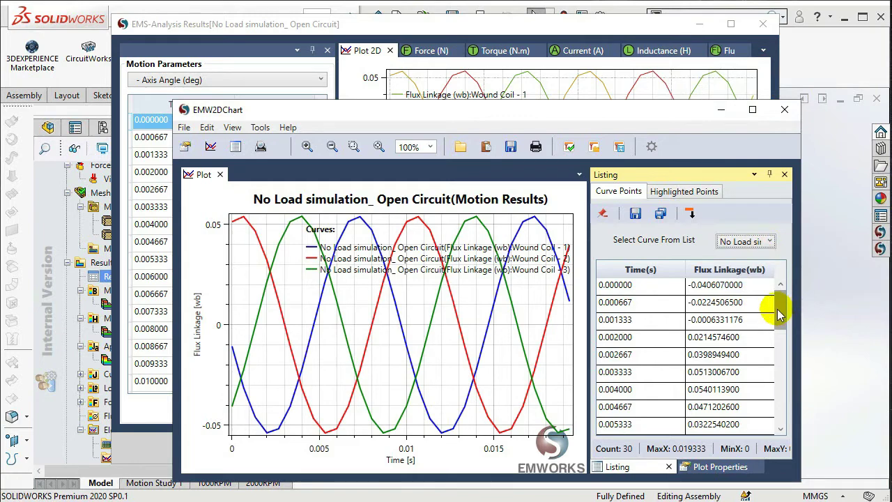
click(785, 110)
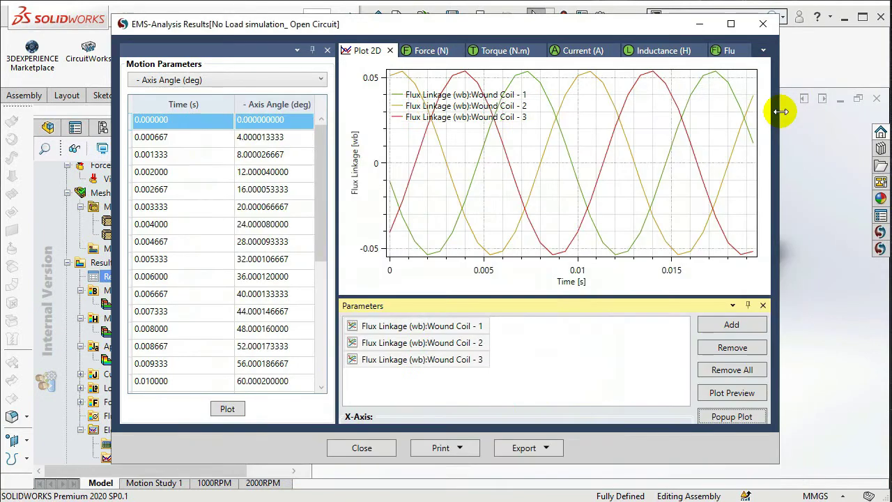
Preview the induced voltage curves of Wound Coil - 1, 2 and 3, and close the results table
click(765, 50)
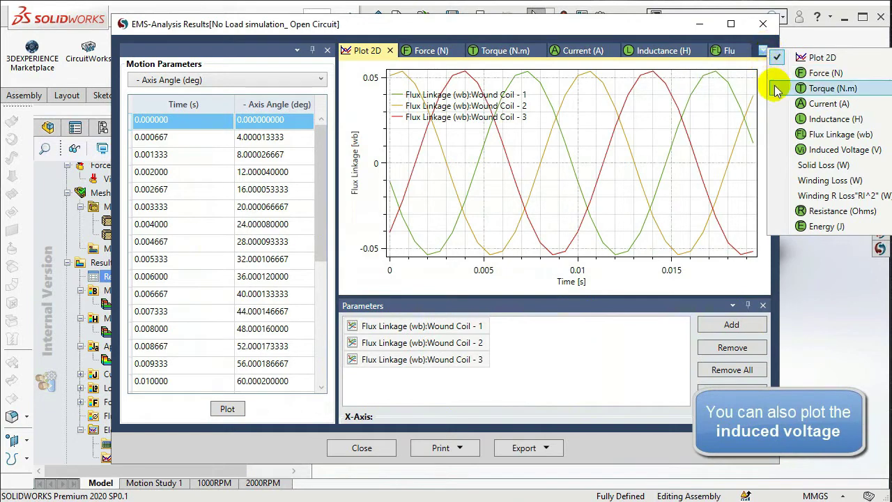
click(791, 150)
drag(553, 94, 556, 139)
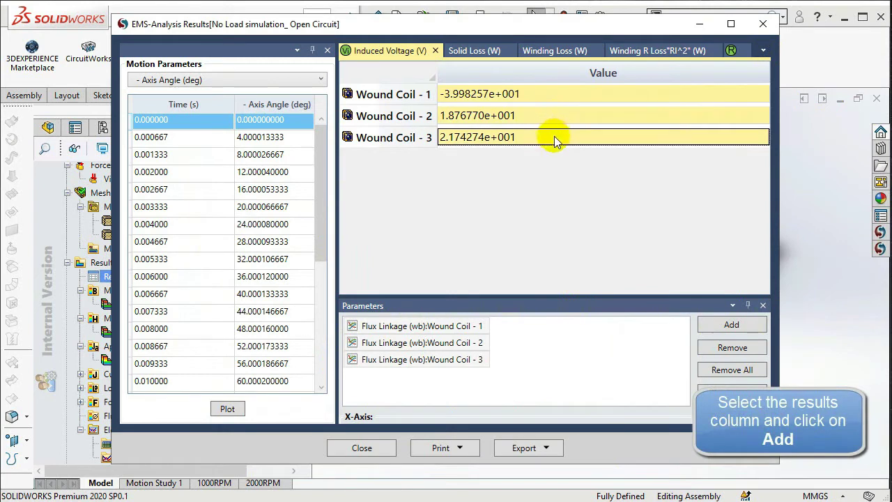
click(730, 327)
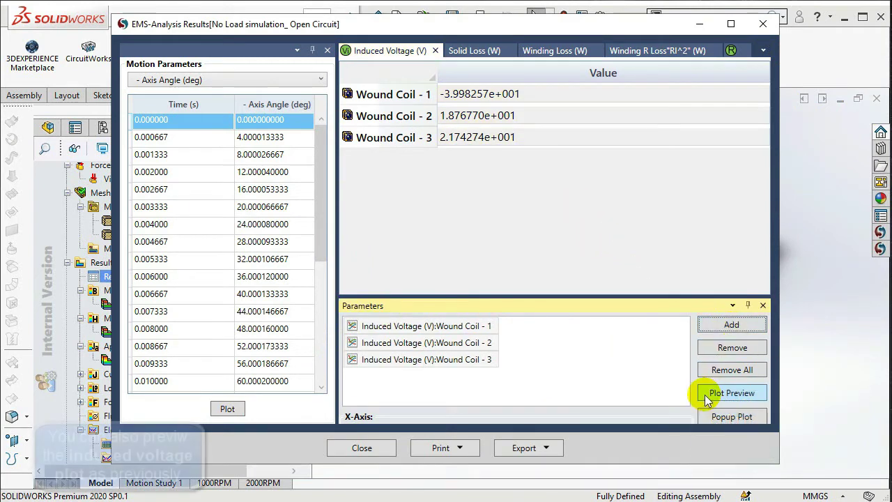
click(710, 394)
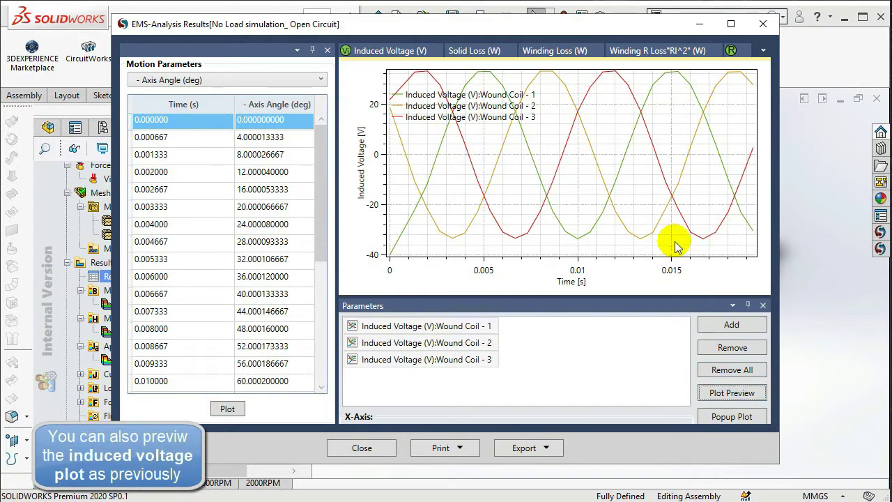
click(763, 23)
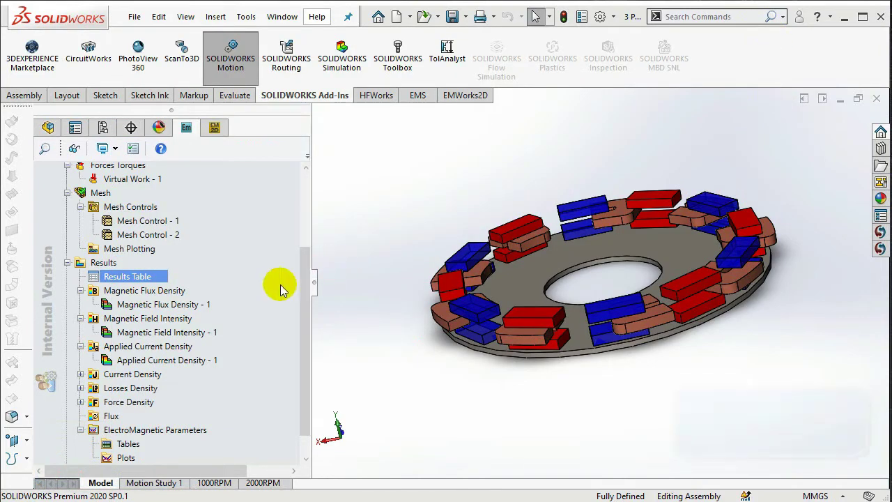
Display the Magnetic Flux Density - 1 plot on the generator, followed by the Magnetic Field Intensity - 1 plot
double_click(203, 308)
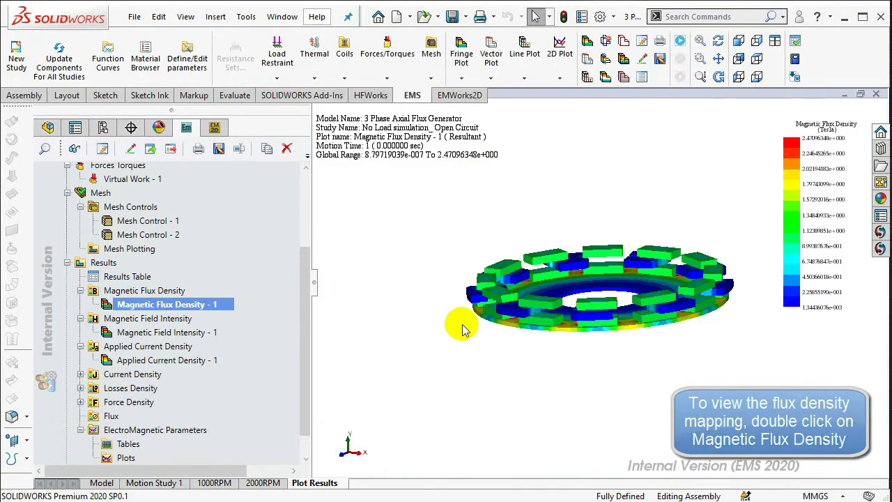
middle_drag(459, 328, 471, 385)
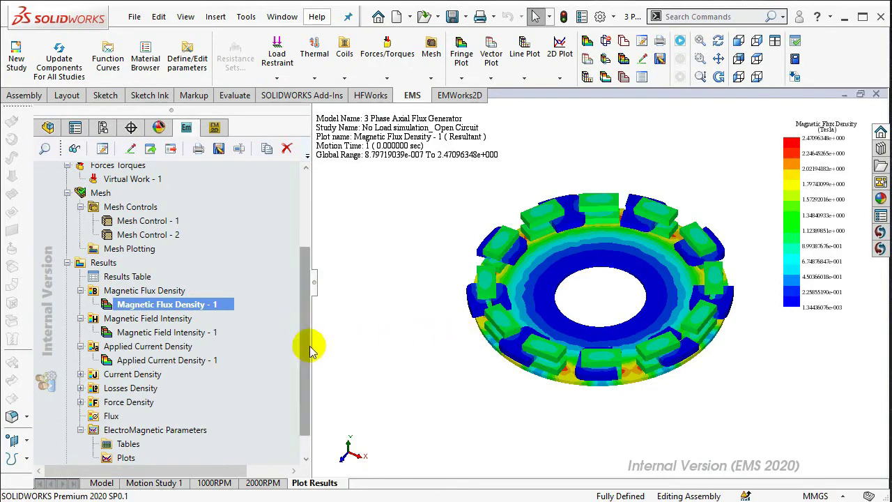
click(206, 334)
click(167, 333)
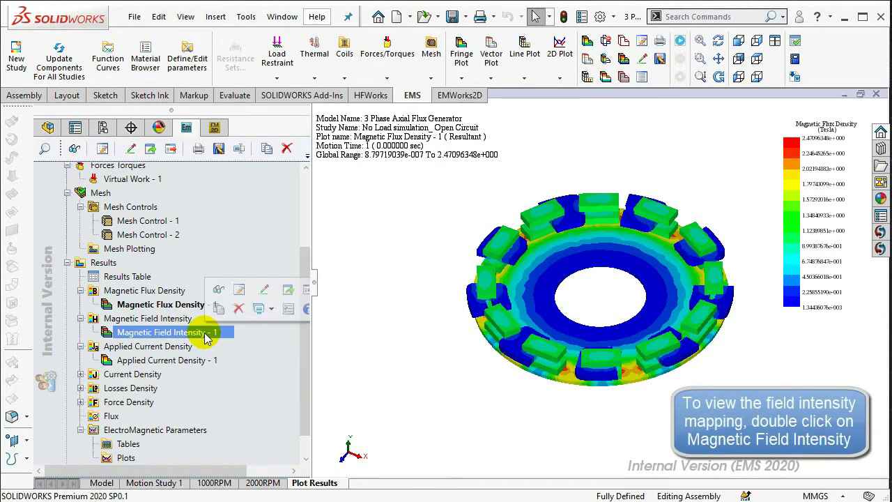
double_click(107, 335)
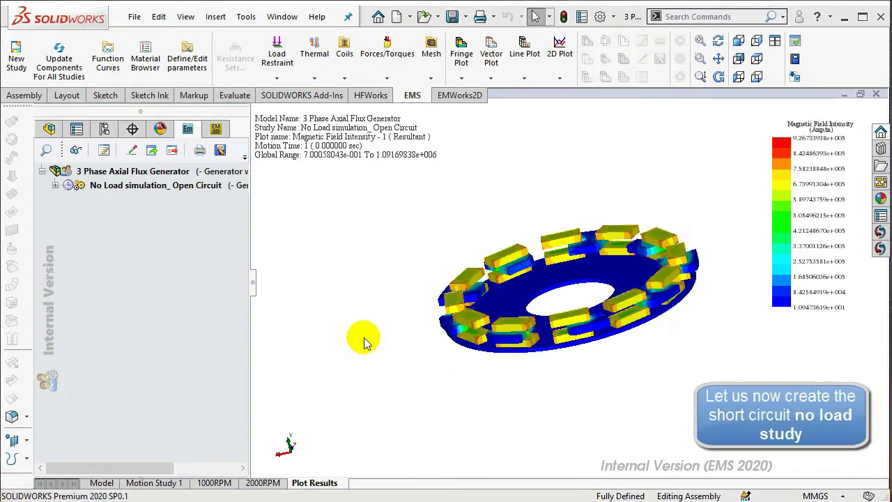
Duplicate the open circuit study under the name No Load Simulation_ Short Circuit, keeping the Generator with 24 Poles configuration
click(233, 185)
drag(235, 184, 222, 173)
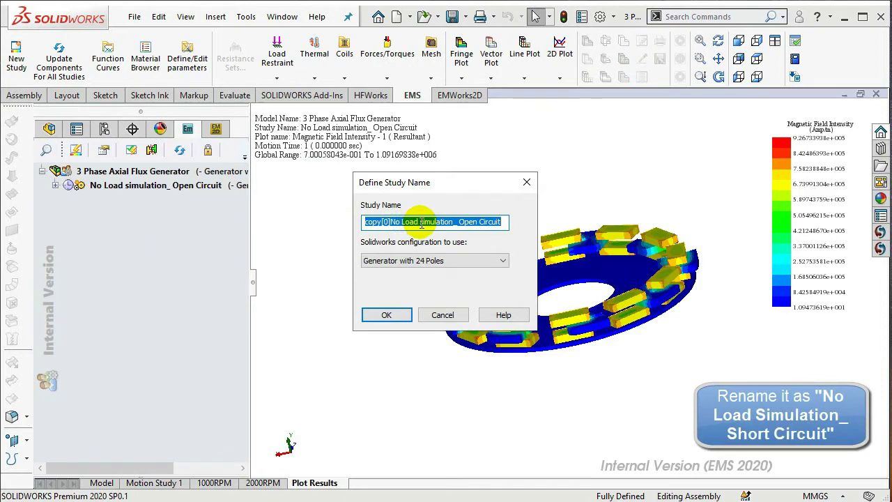
text(No L)
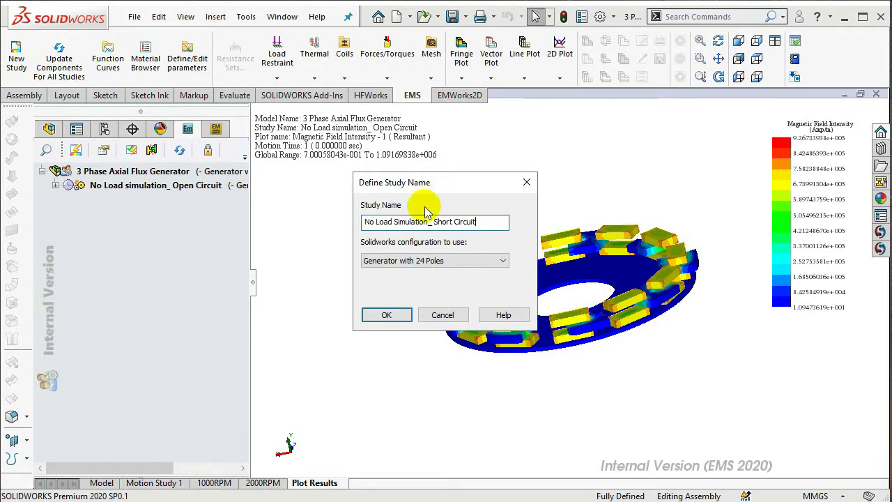
click(399, 318)
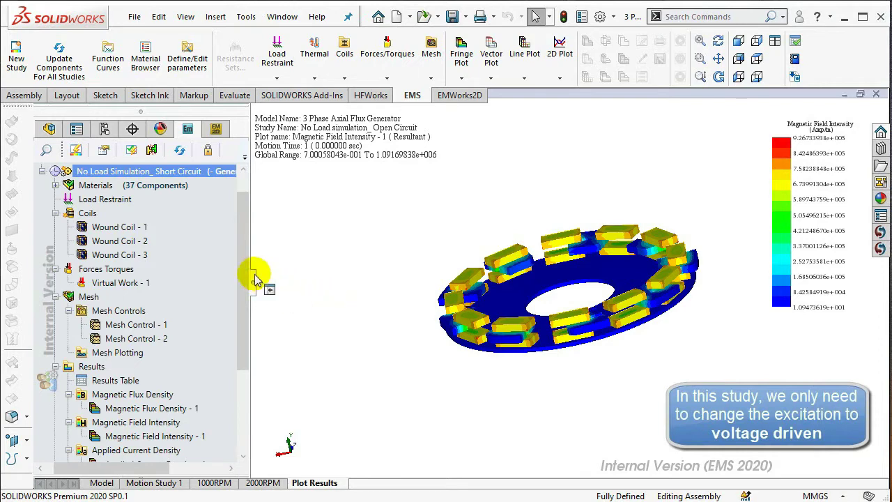
Edit the definition of Wound Coil - 1 in the short circuit study and make it a voltage driven coil
drag(239, 253, 248, 222)
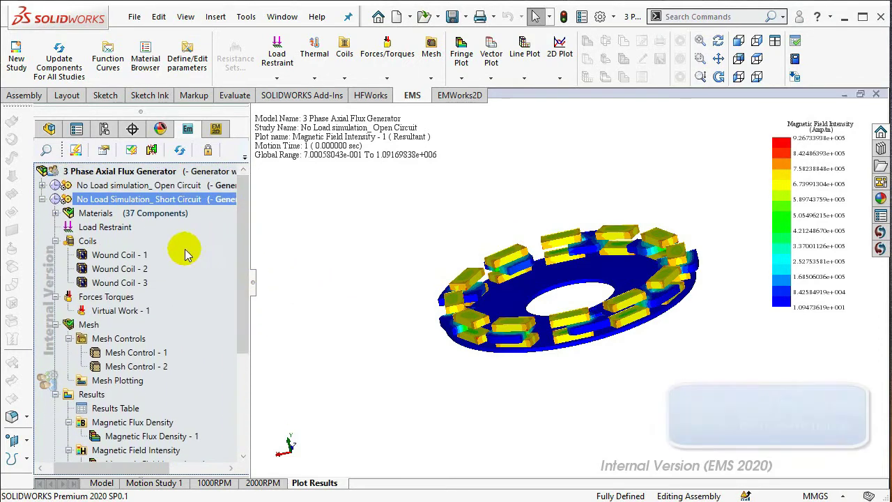
click(141, 255)
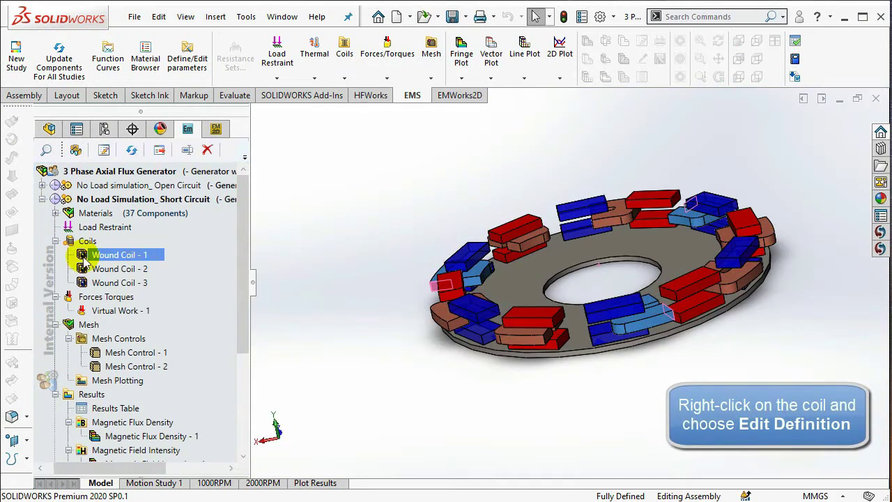
right_click(141, 255)
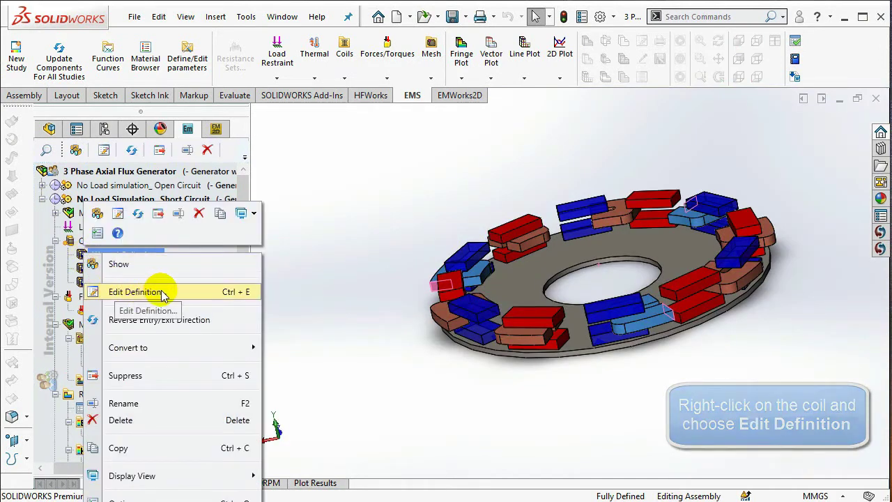
click(139, 293)
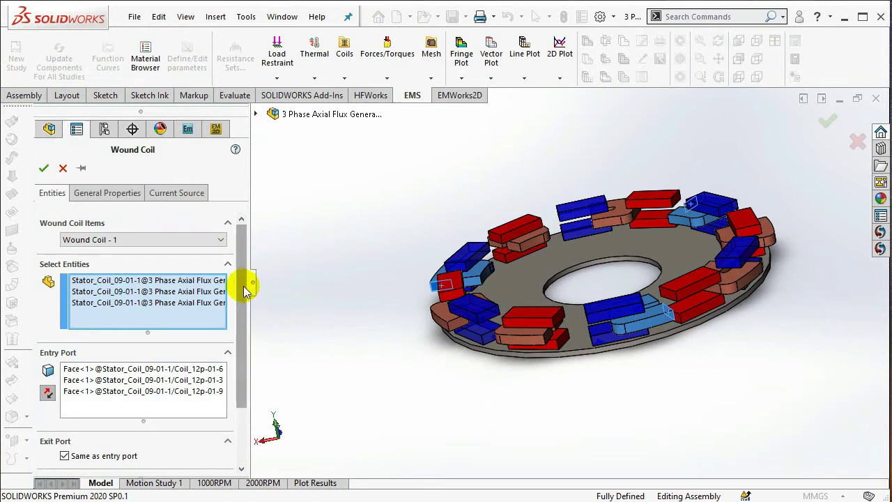
mouse_move(243, 279)
mouse_down()
mouse_move(229, 374)
mouse_move(236, 264)
mouse_up()
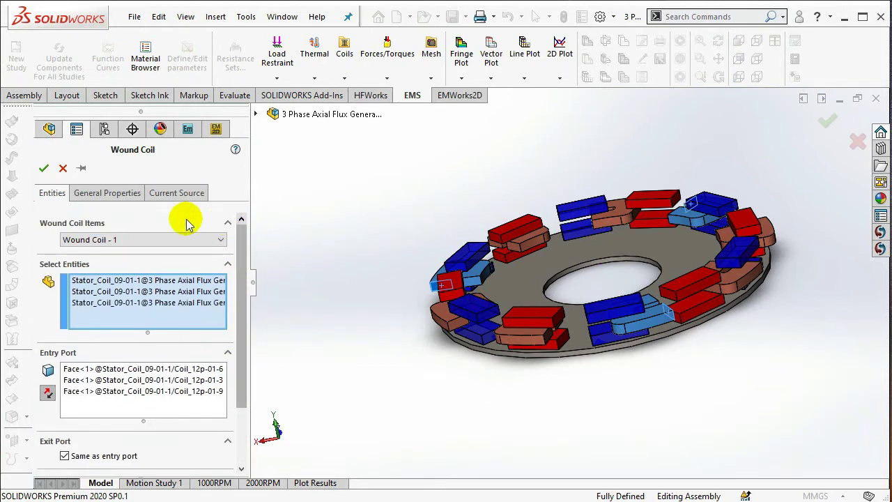
click(107, 193)
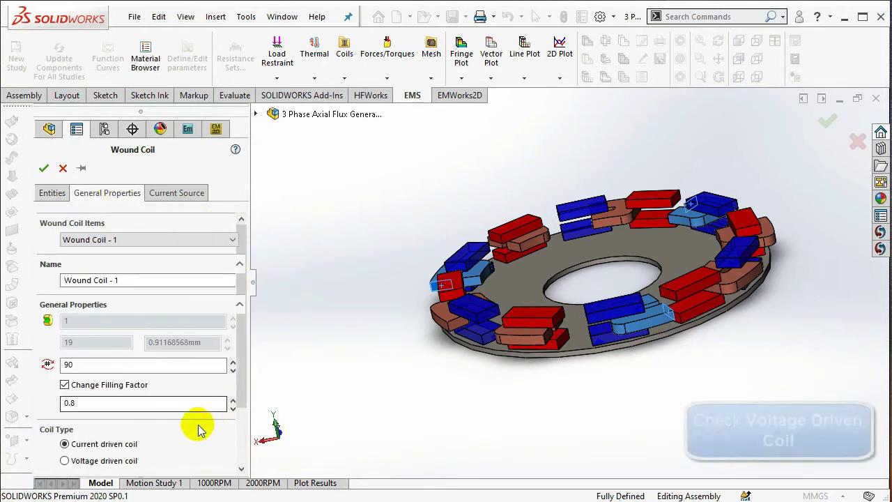
click(65, 461)
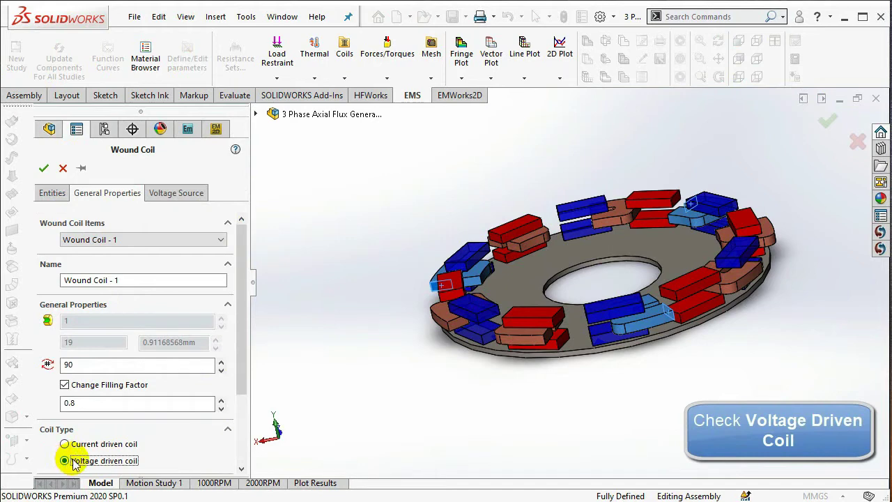
Keep Wound Coil - 1's voltage driven properties at 0 and its DC Voltage Source at 0 V, and accept the coil definition
drag(236, 380, 239, 460)
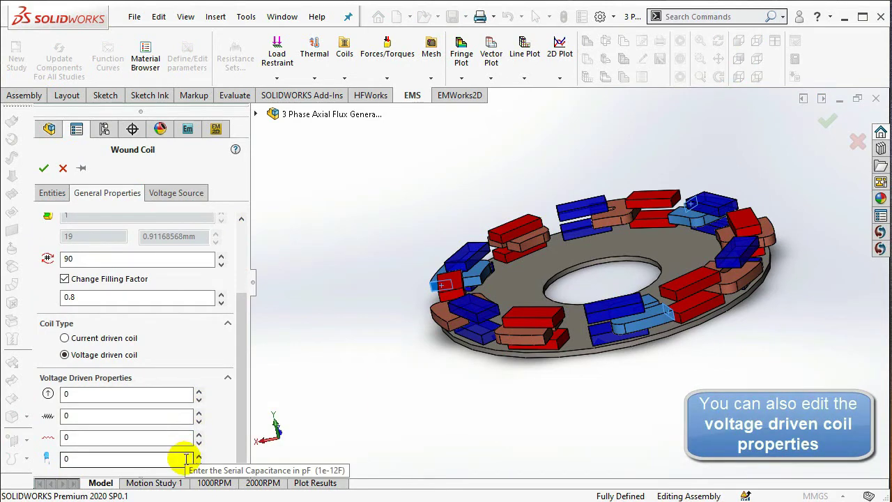
drag(245, 415, 251, 285)
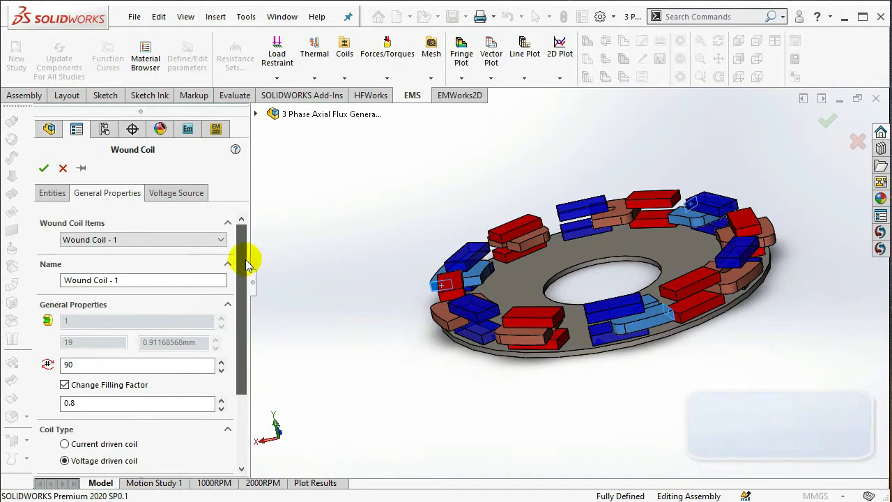
click(175, 198)
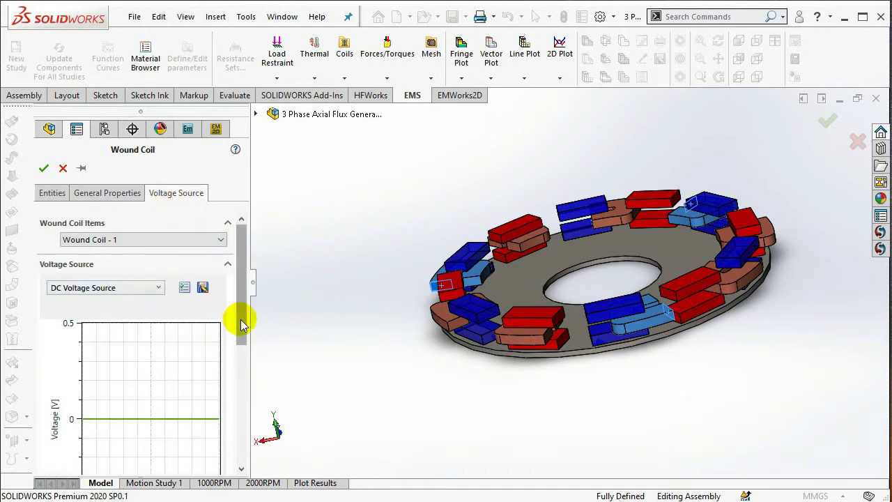
drag(235, 314, 238, 424)
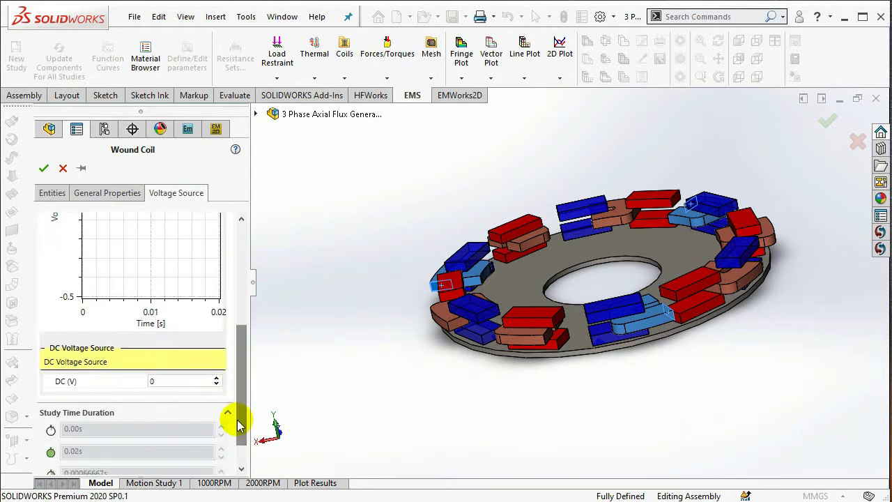
click(174, 384)
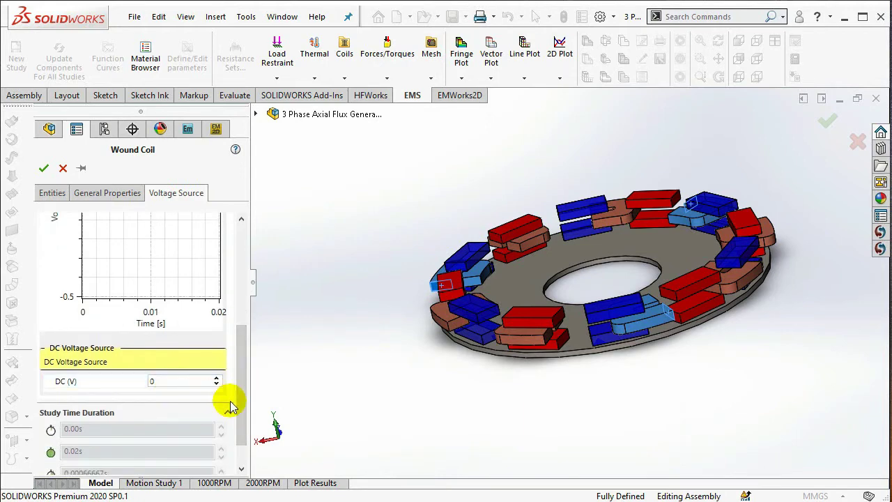
drag(239, 404, 241, 240)
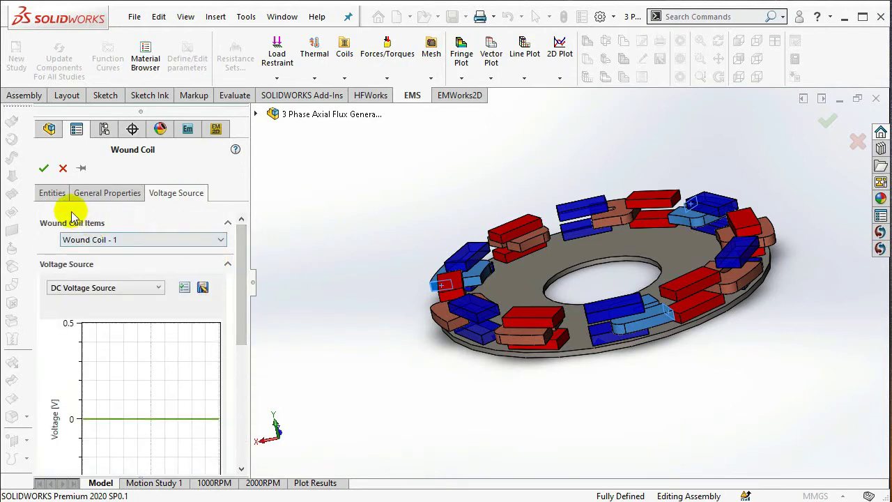
click(43, 169)
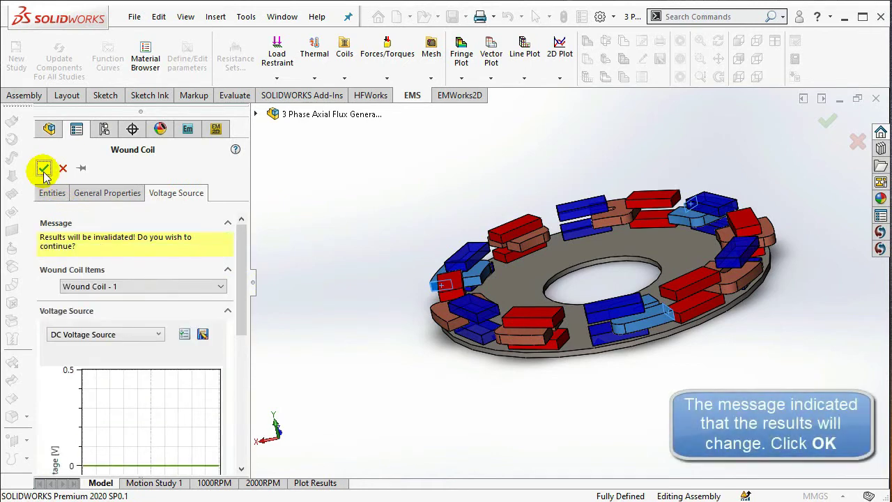
click(43, 169)
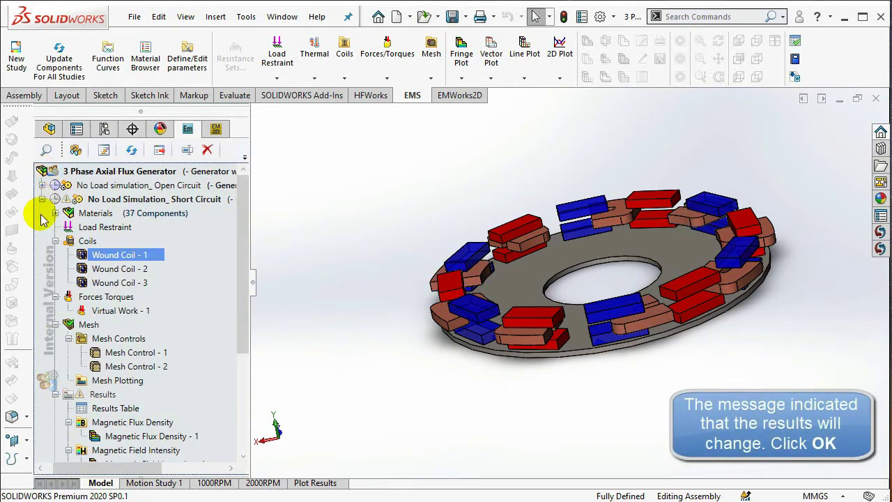
Redefine Wound Coil - 2 in the short circuit study as a voltage driven coil, keeping the DC Voltage Source
right_click(101, 272)
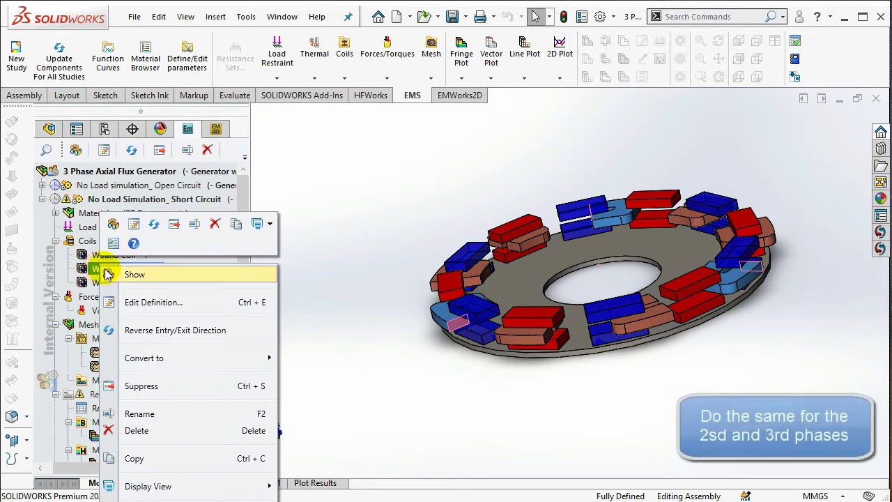
click(167, 304)
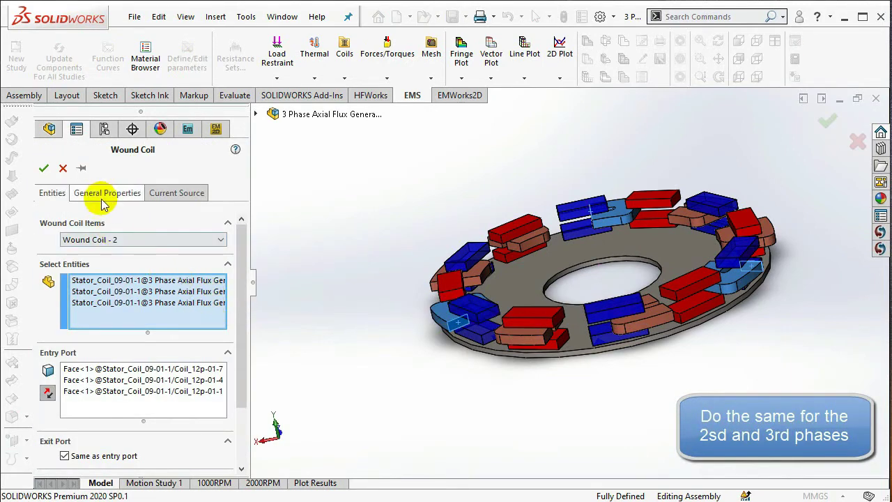
click(102, 197)
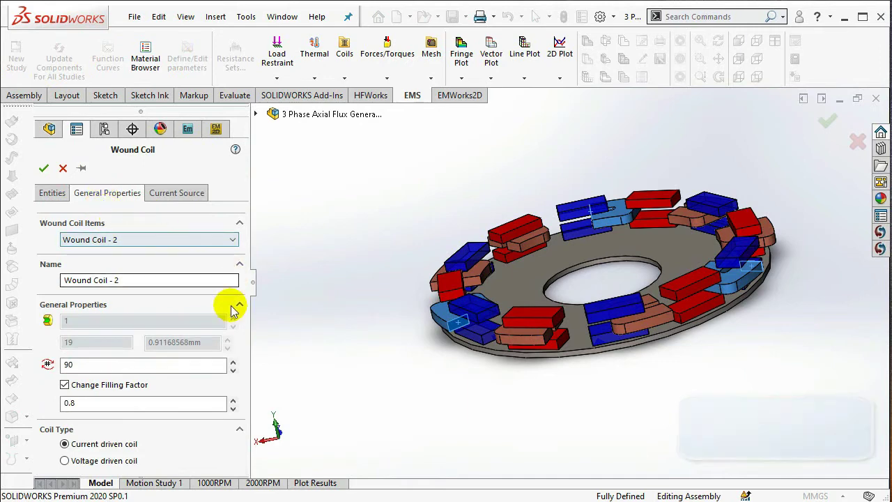
click(73, 464)
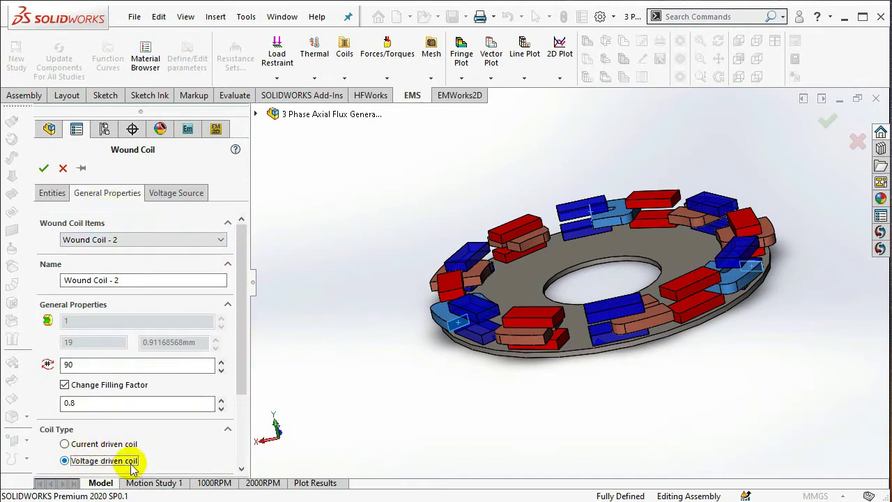
scroll(243, 435, down, 3)
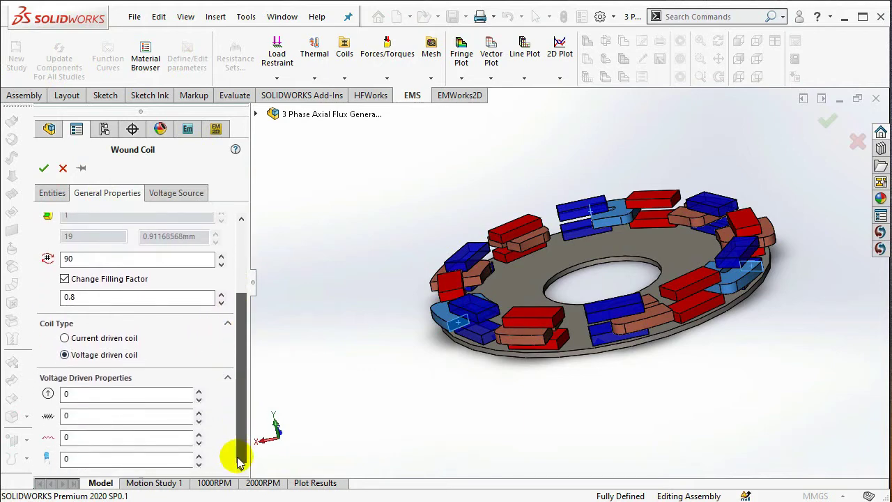
click(165, 198)
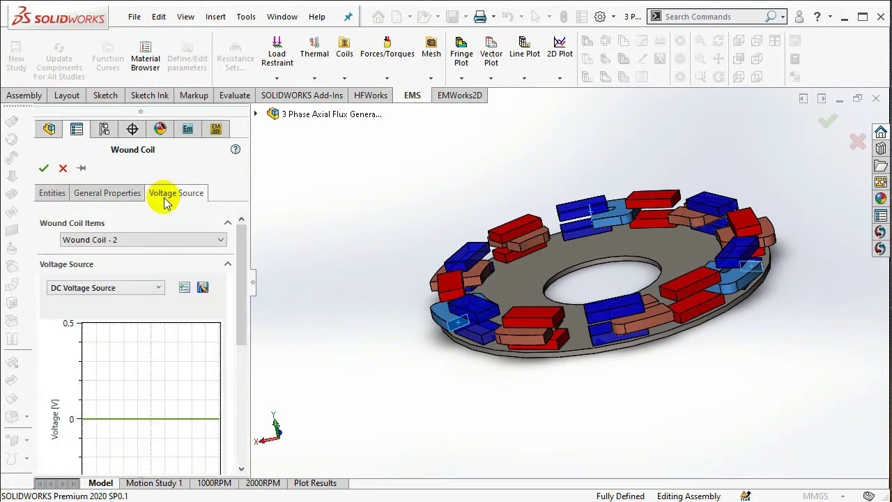
drag(248, 319, 255, 285)
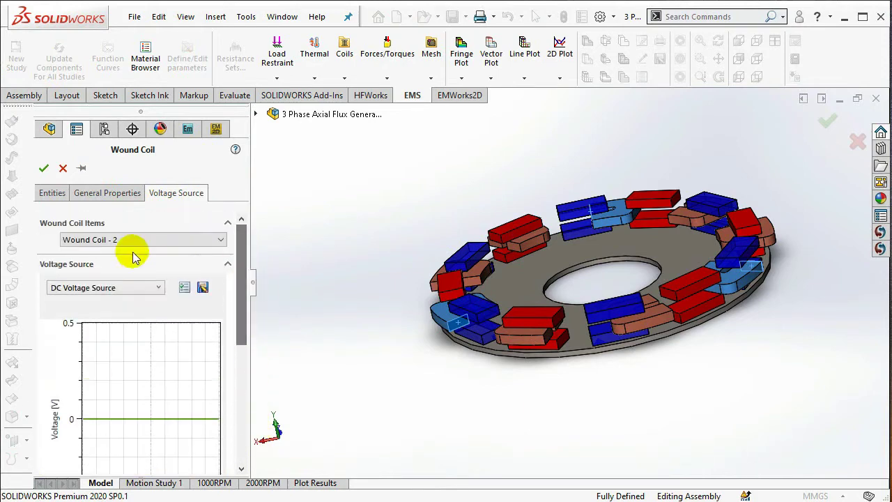
click(42, 169)
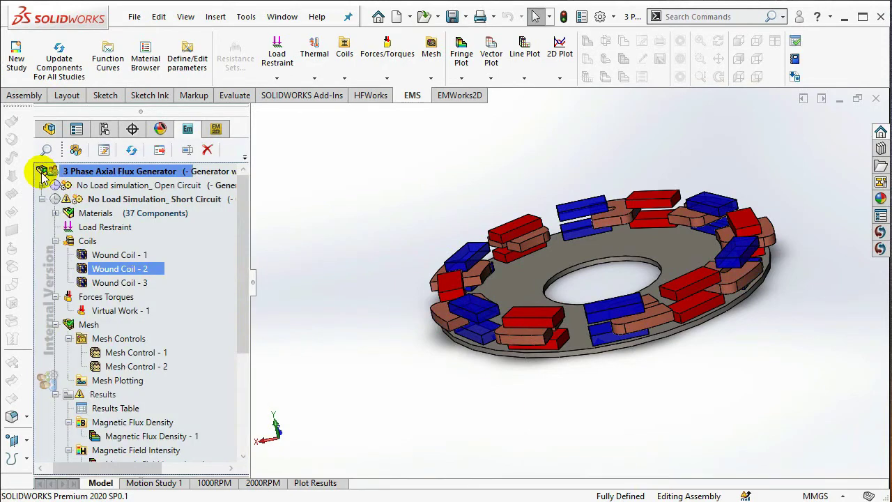
Redefine Wound Coil - 3 in the short circuit study as a voltage driven coil, keeping the DC Voltage Source
right_click(108, 283)
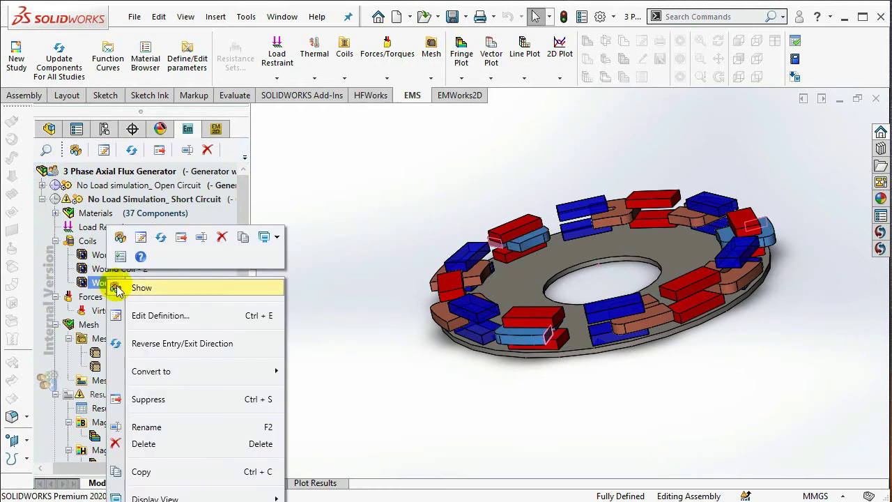
click(185, 318)
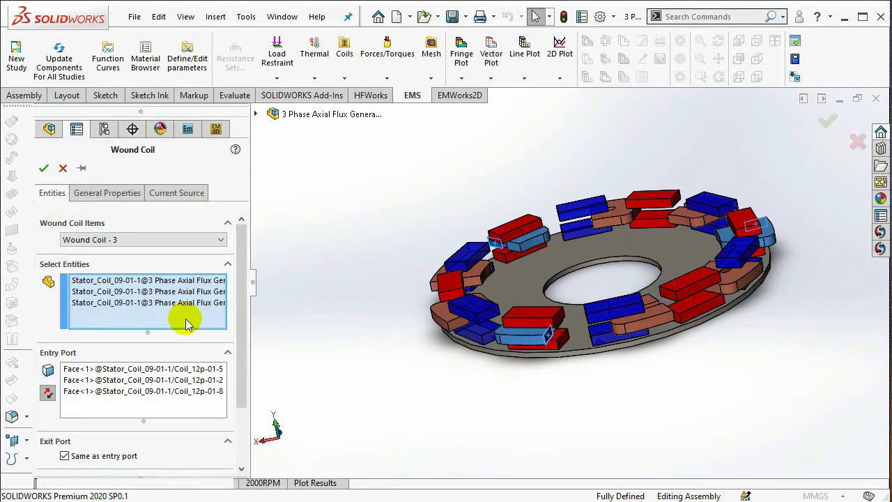
click(108, 193)
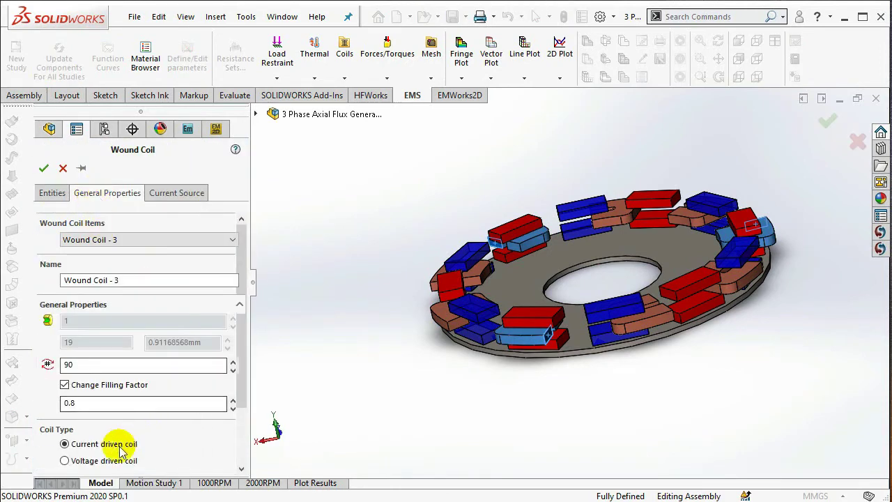
click(65, 461)
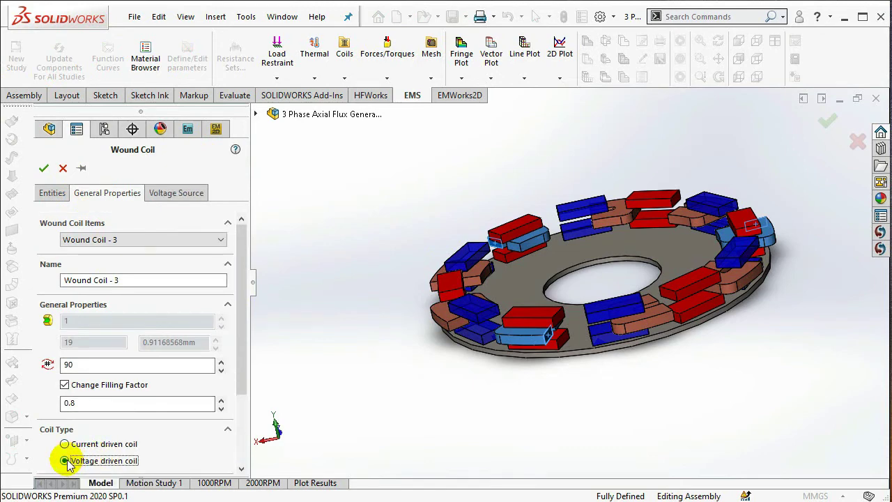
click(165, 197)
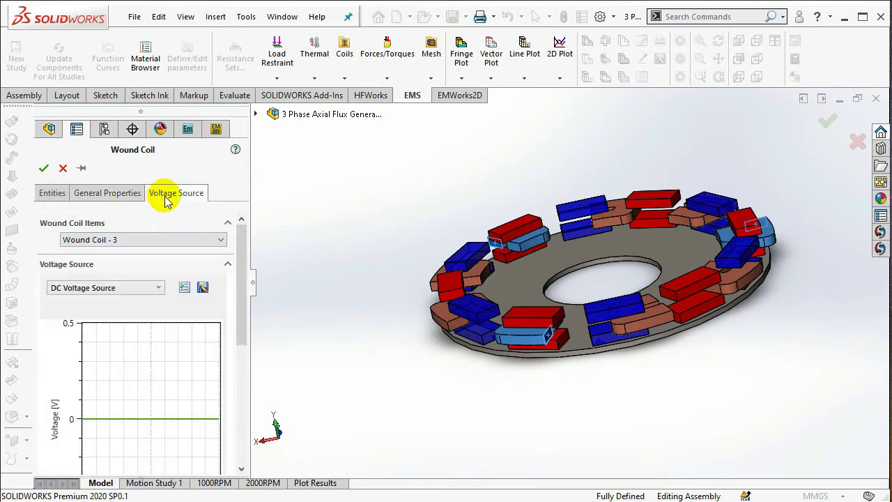
drag(242, 255, 255, 240)
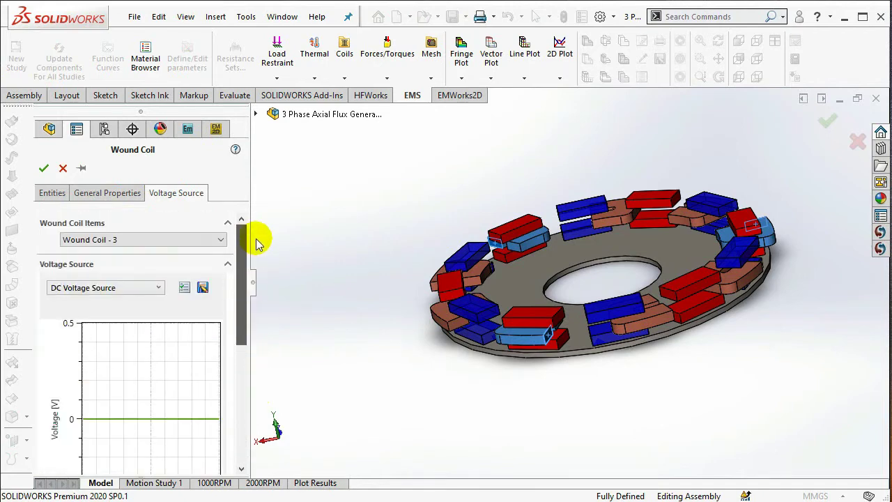
click(44, 170)
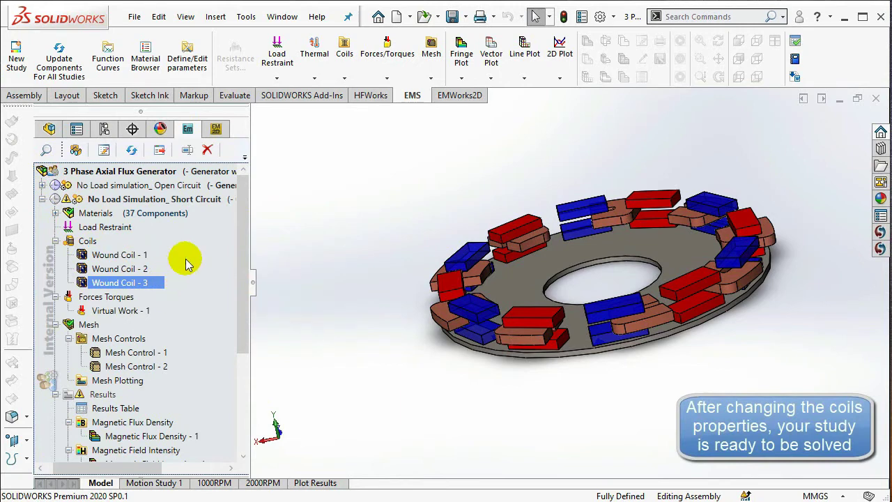
Run the No Load Simulation_ Short Circuit study and open its results table to check the available result types
right_click(186, 201)
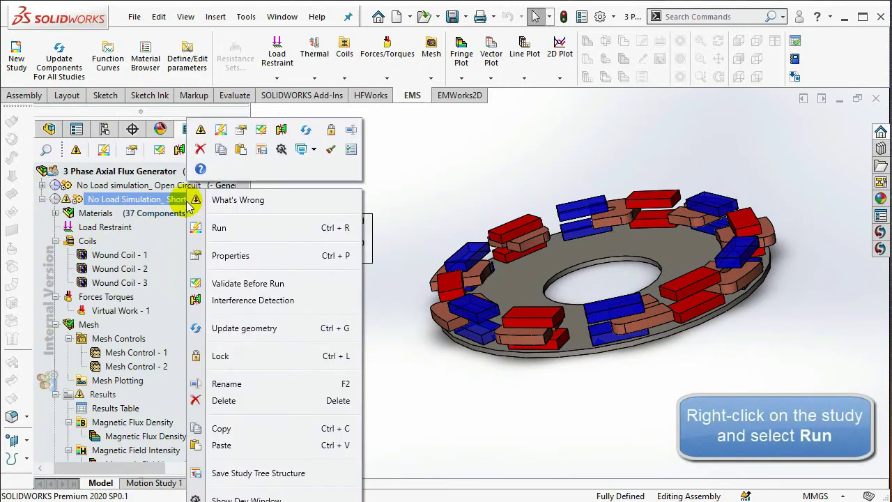
click(232, 229)
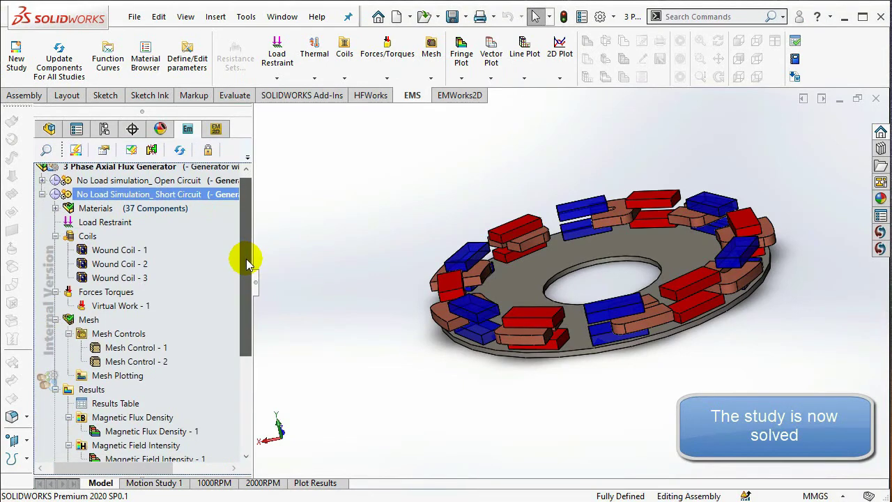
drag(245, 255, 248, 374)
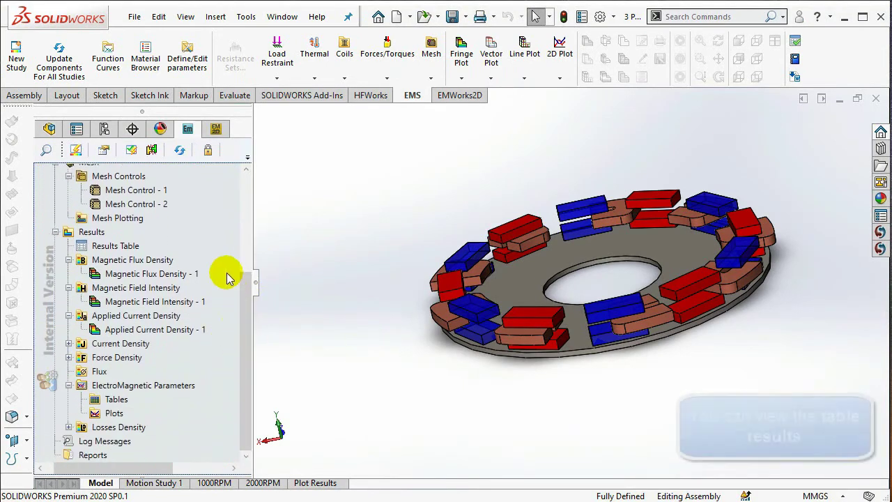
click(120, 251)
double_click(120, 252)
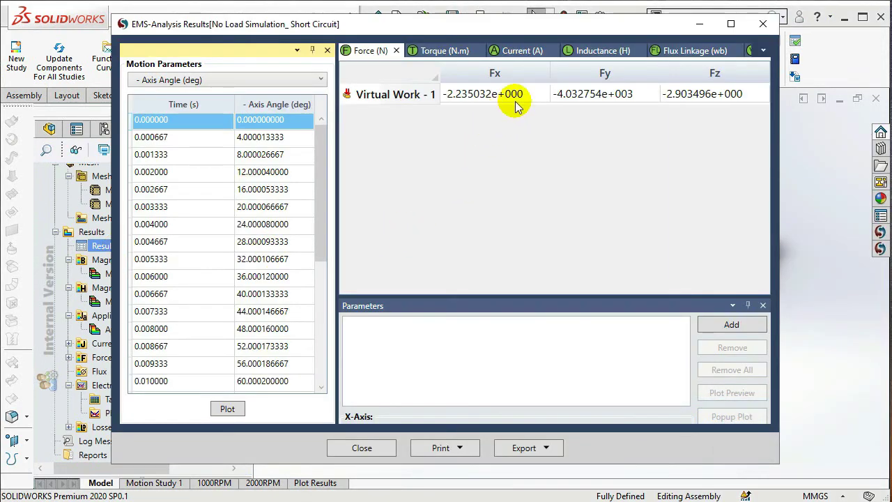
click(765, 52)
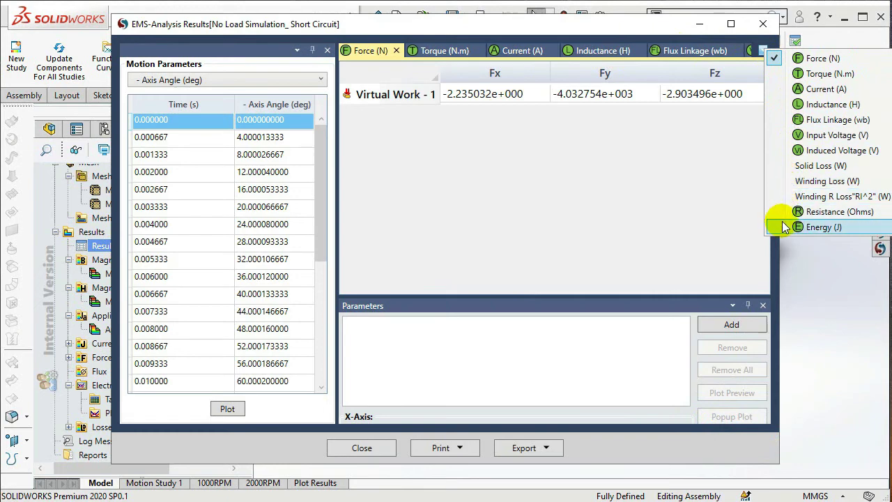
Preview the flux linkage curves of Wound Coil - 1, 2 and 3 from the short circuit results
click(701, 50)
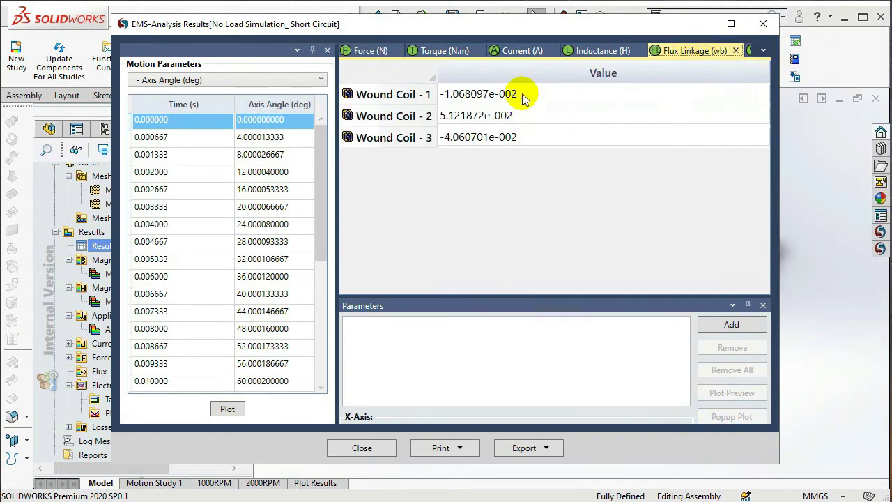
drag(522, 93, 537, 143)
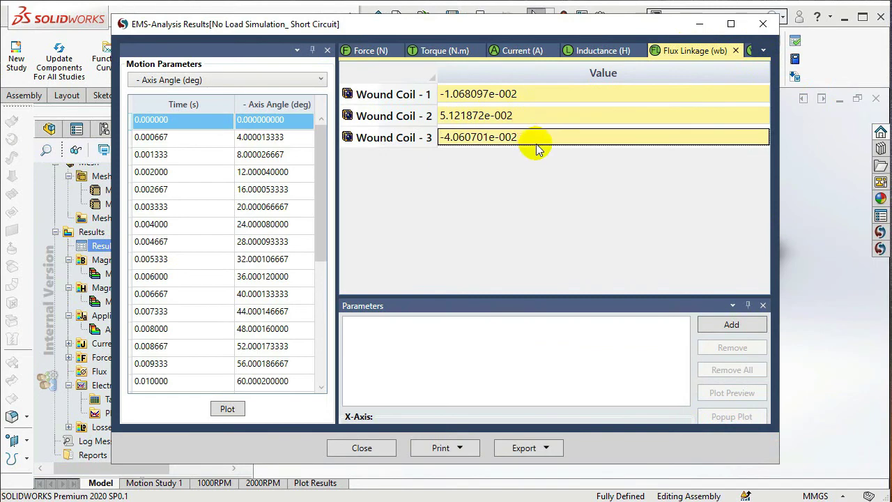
click(721, 327)
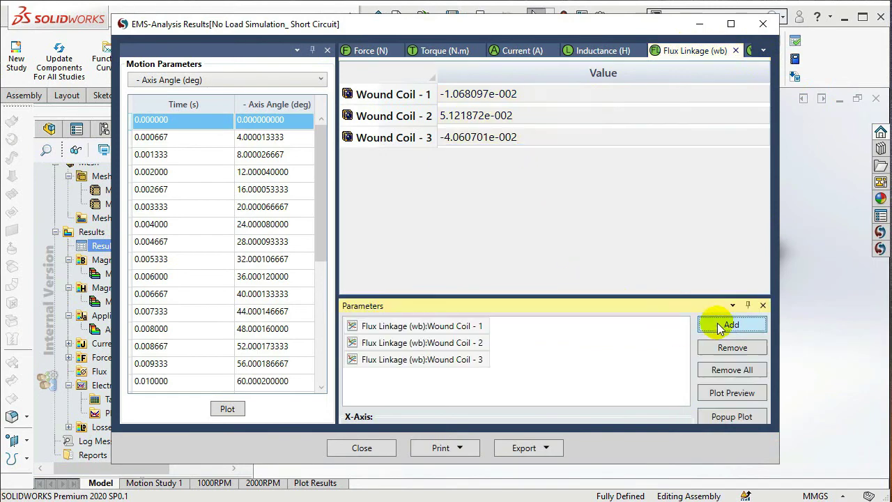
click(721, 399)
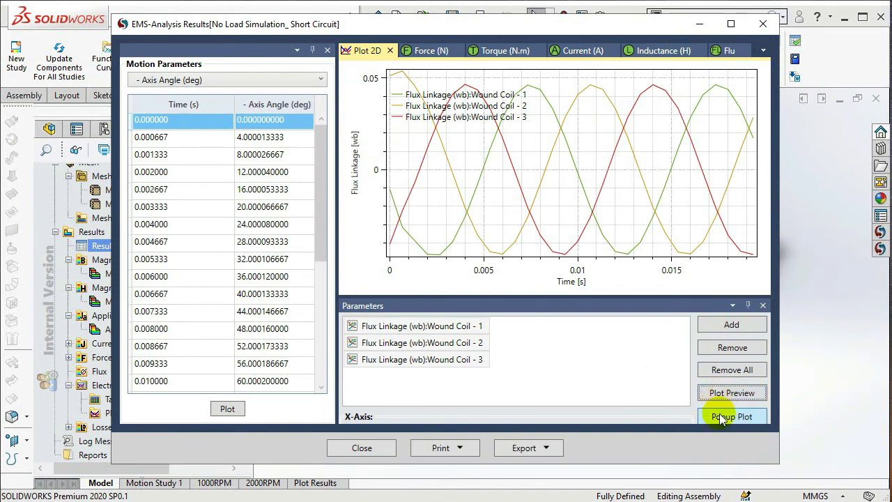
Show the flux linkage plot in a separate chart window and examine the listing of its curve points
click(723, 416)
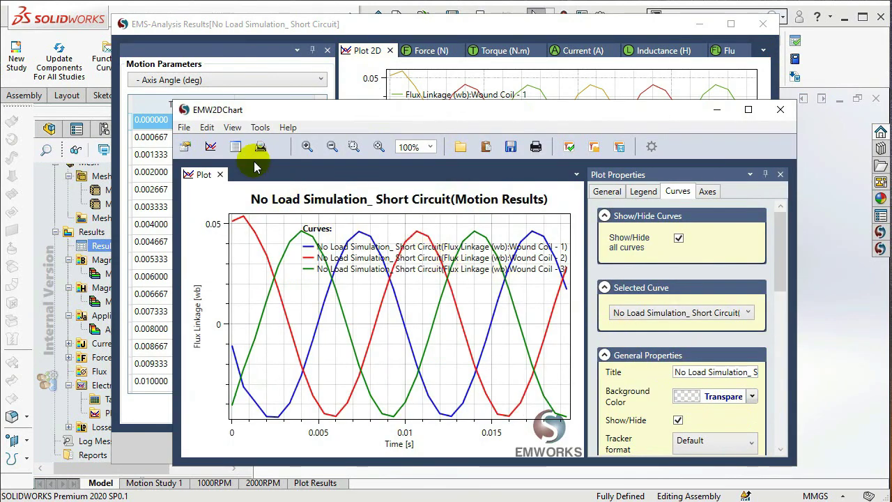
click(237, 148)
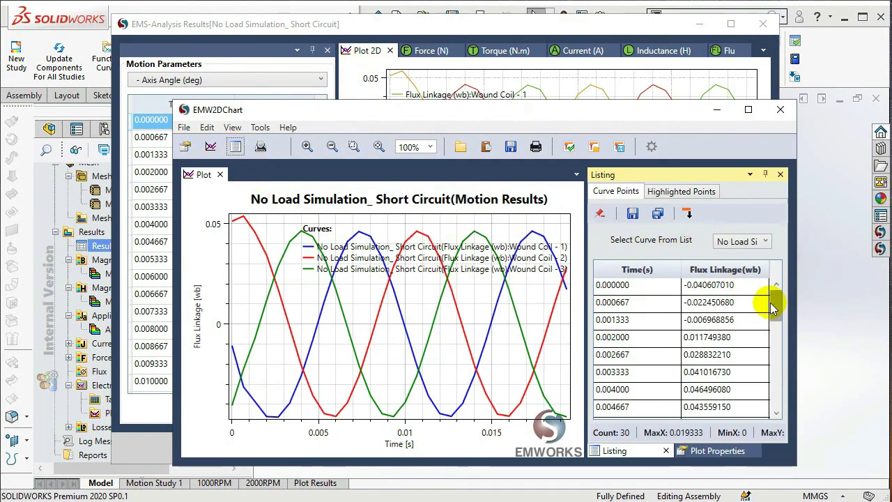
drag(777, 307, 781, 405)
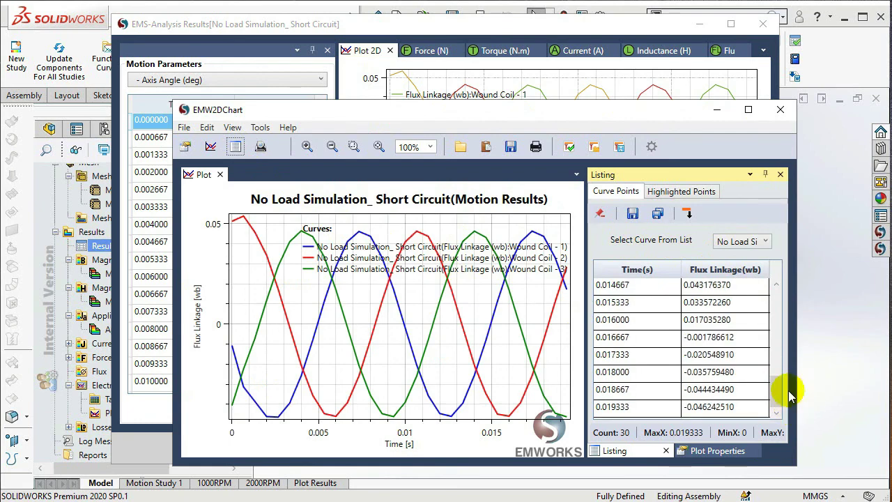
click(750, 244)
click(751, 244)
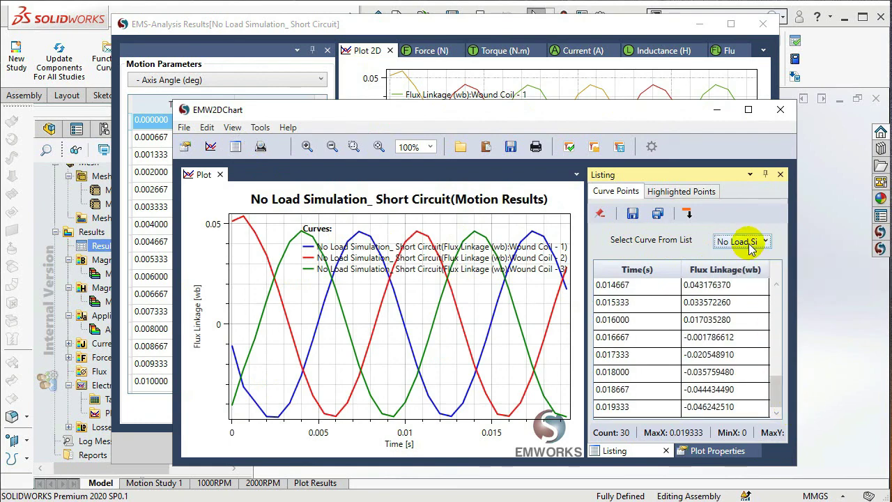